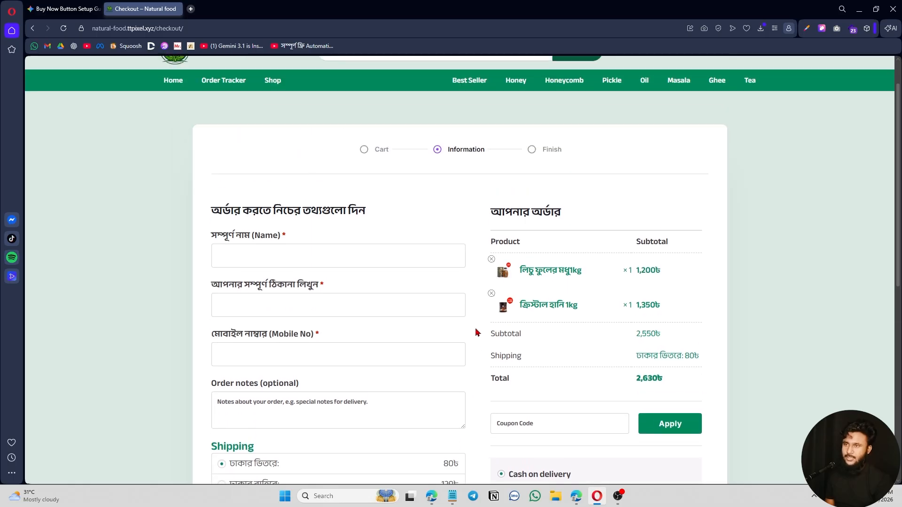
# Examine the sample store's checkout page and the installed plugins list in the demo site's WordPress admin
pyautogui.scroll(-5, 397, 302)
pyautogui.scroll(-2, 451, 430)
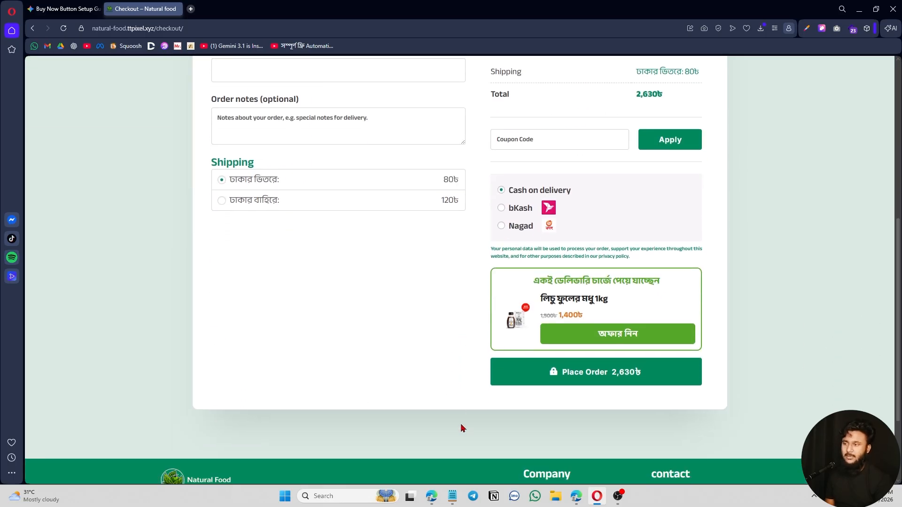
pyautogui.scroll(1, 444, 406)
pyautogui.scroll(3, 446, 405)
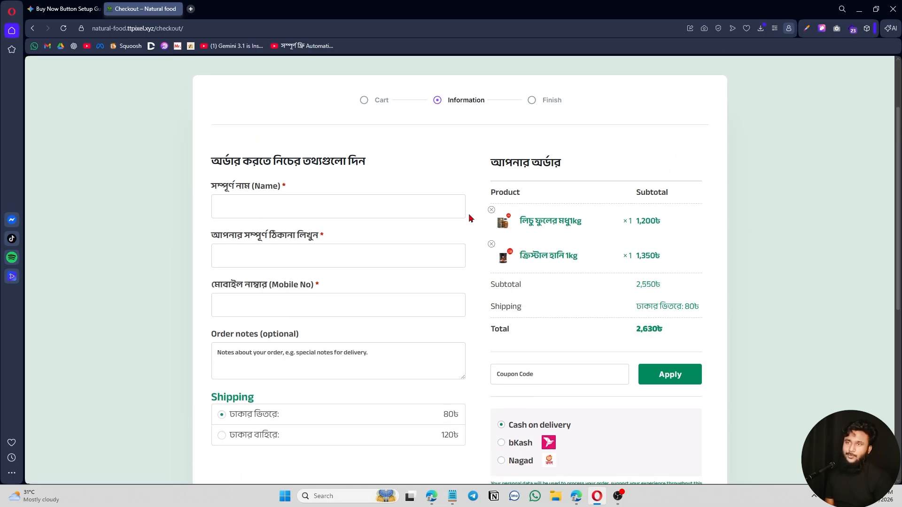
pyautogui.click(577, 496)
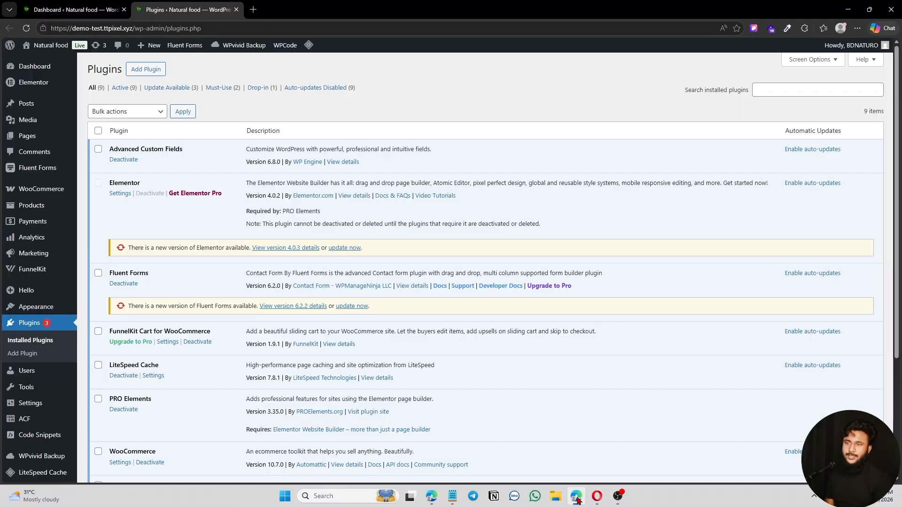
pyautogui.scroll(-3, 33, 249)
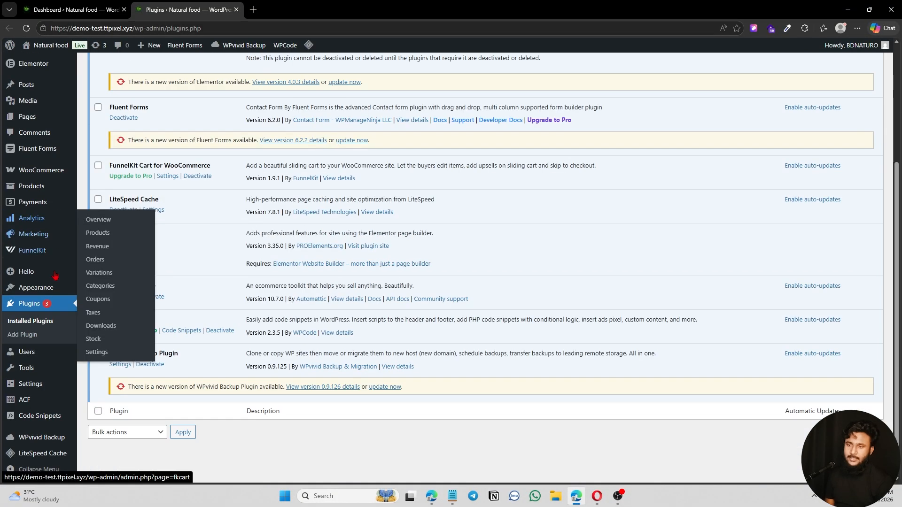
pyautogui.scroll(3, 177, 366)
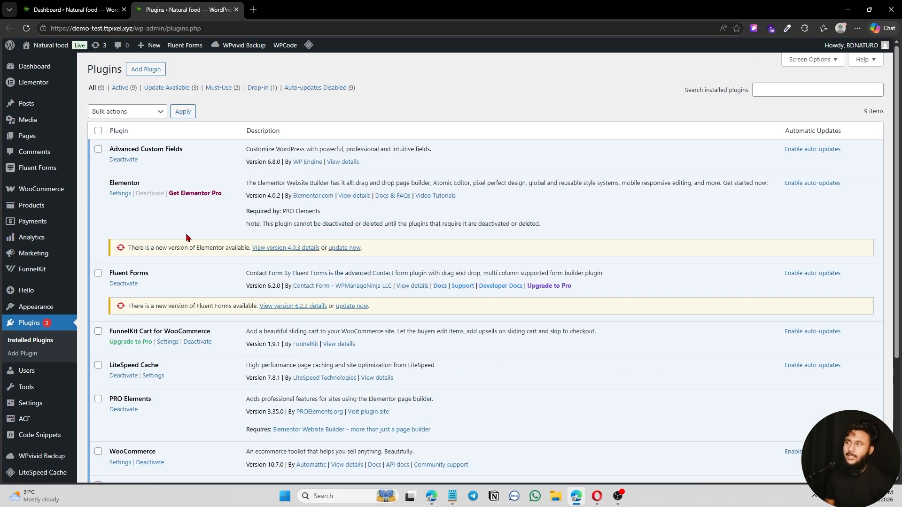
# Open the Add Plugins page in a new browser tab and bring it to the front
pyautogui.rightClick(148, 73)
pyautogui.click(187, 78)
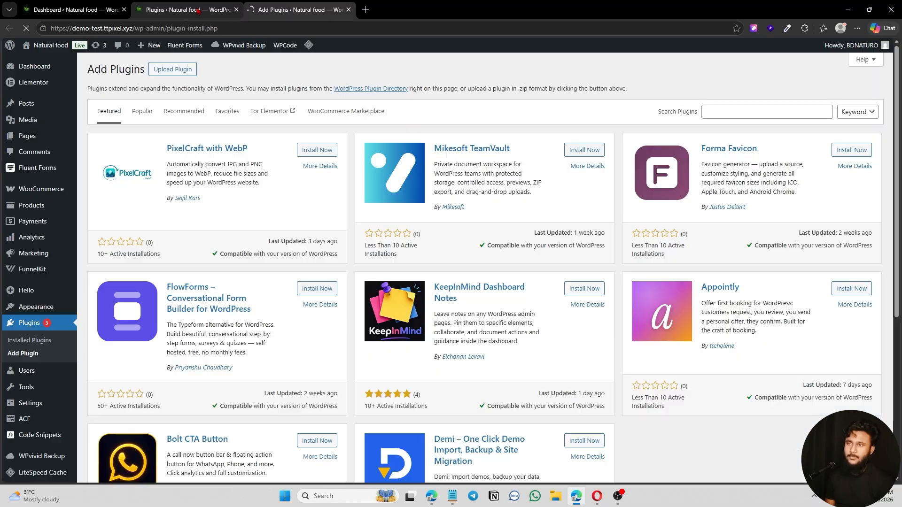
pyautogui.click(197, 10)
pyautogui.click(301, 9)
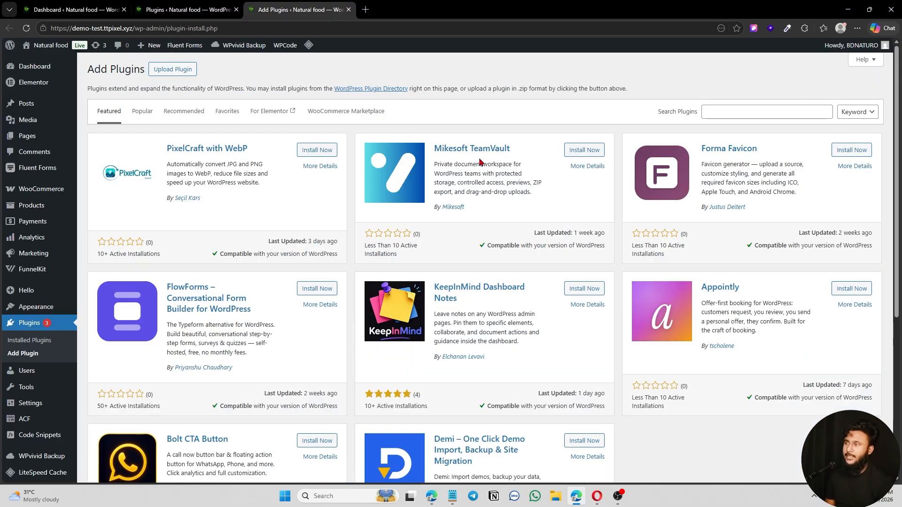
# Search the plugin directory for "cartflow" and install CartFlows – Funnel Builder & Checkout Plugin for WooCommerce
pyautogui.click(736, 112)
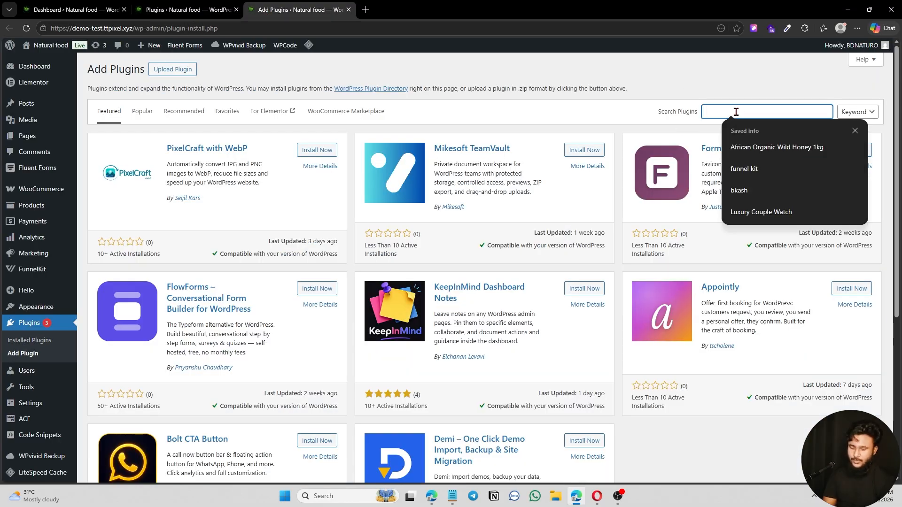
pyautogui.write('cart')
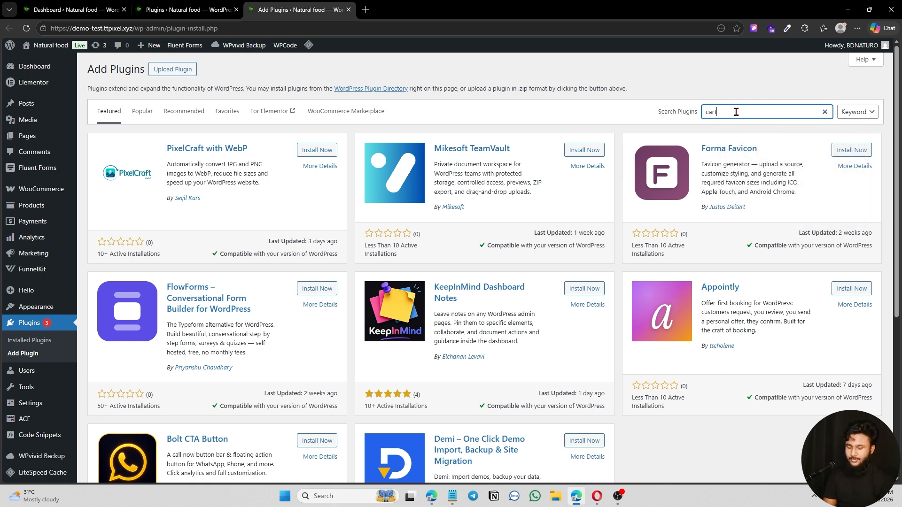
pyautogui.write('flow')
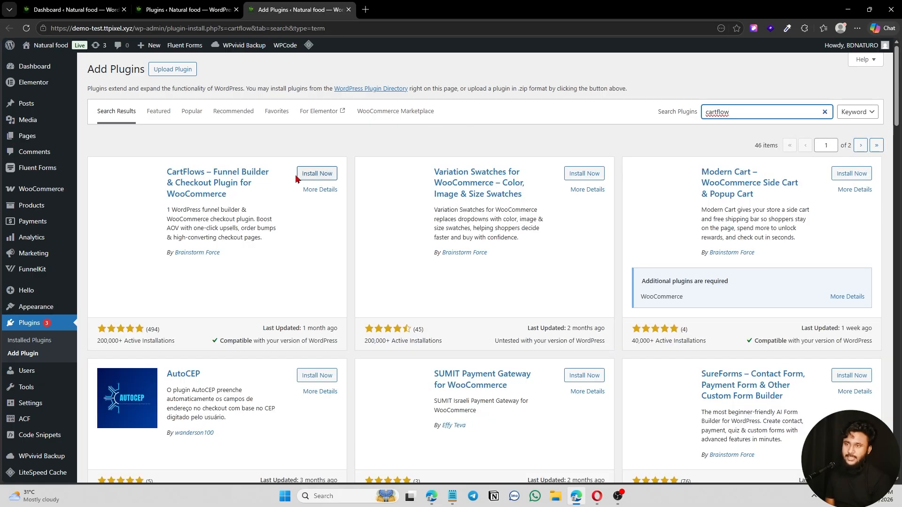
pyautogui.click(321, 174)
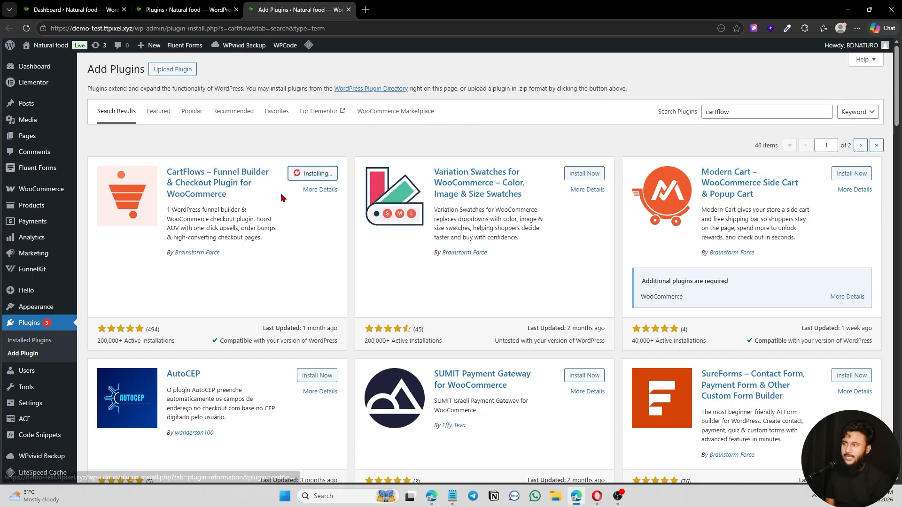
# Search the plugin directory for "bkash" and install Bangladeshi Payments Mobile – QR Code & Transaction Reports
pyautogui.moveTo(789, 115); pyautogui.dragTo(690, 116)
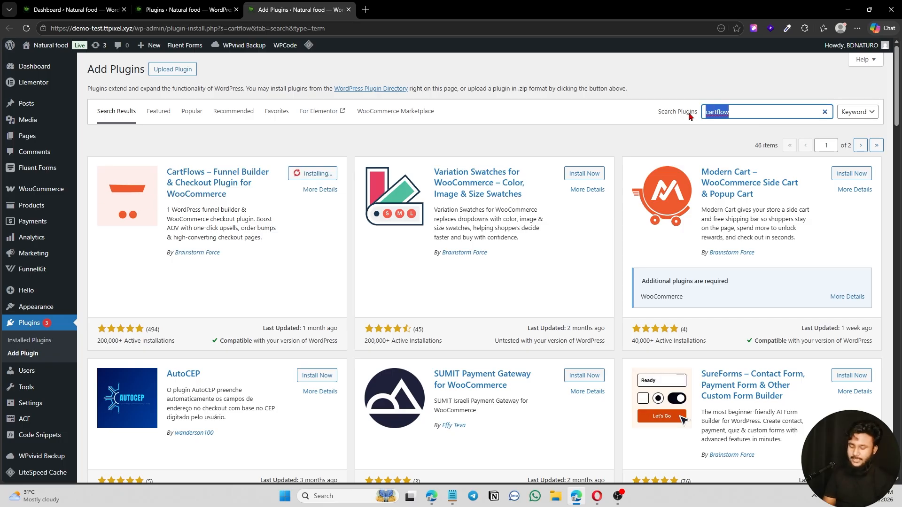
pyautogui.press('BackSpace')
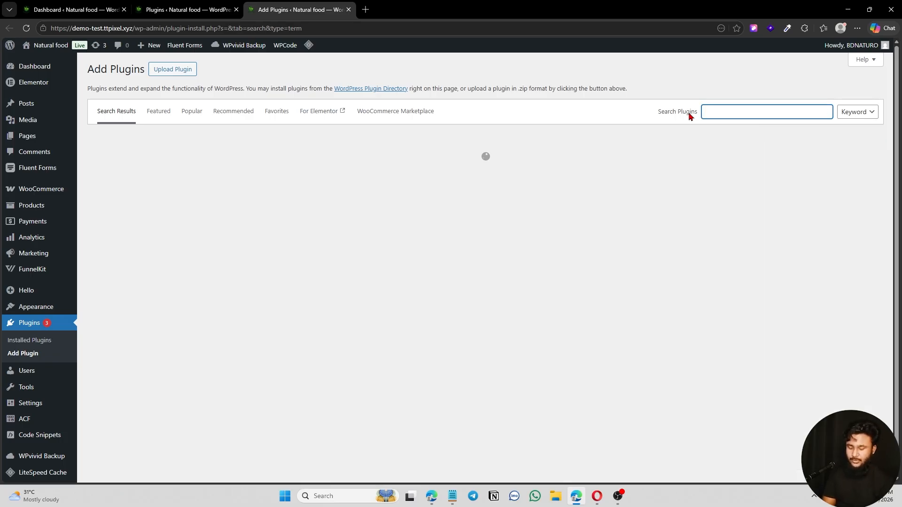
pyautogui.write('b')
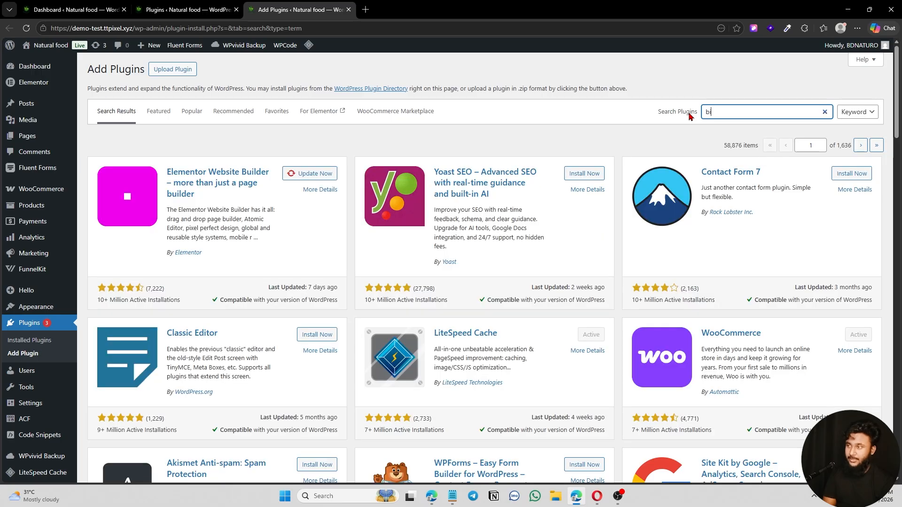
pyautogui.write('i')
pyautogui.press('BackSpace')
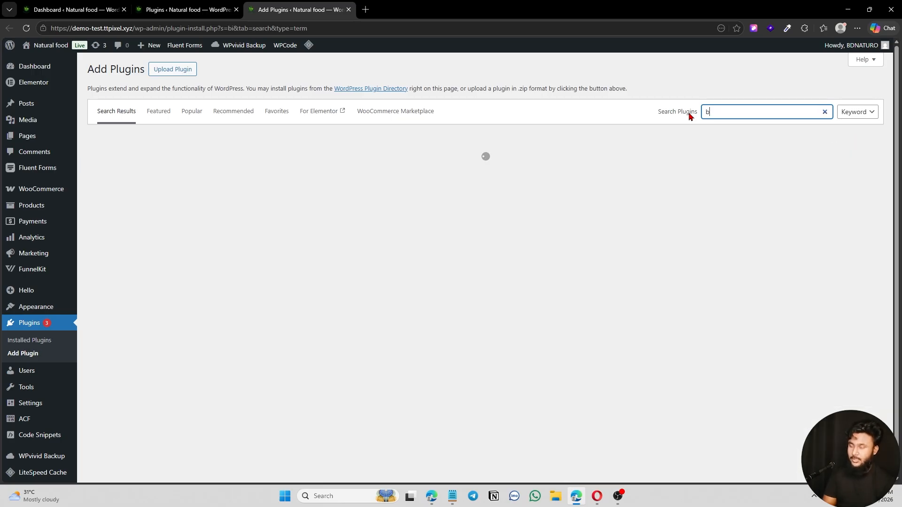
pyautogui.write('kash')
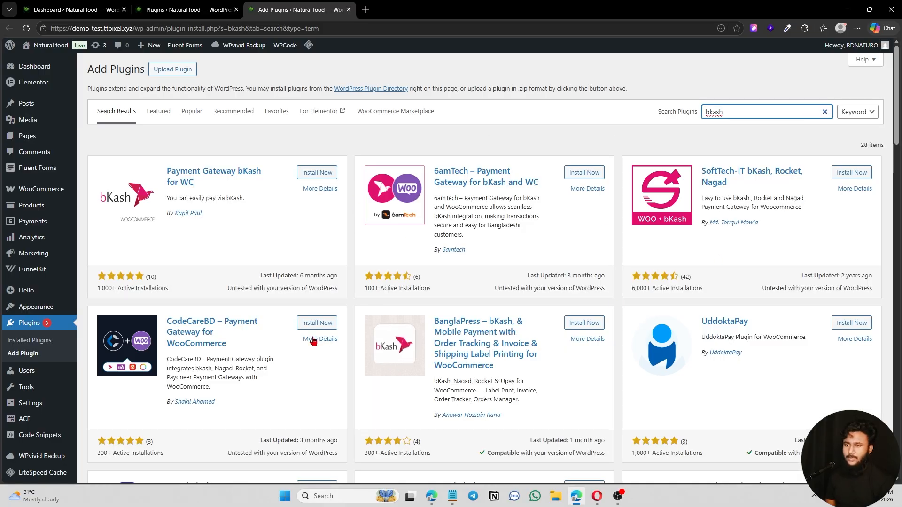
pyautogui.scroll(-3, 305, 336)
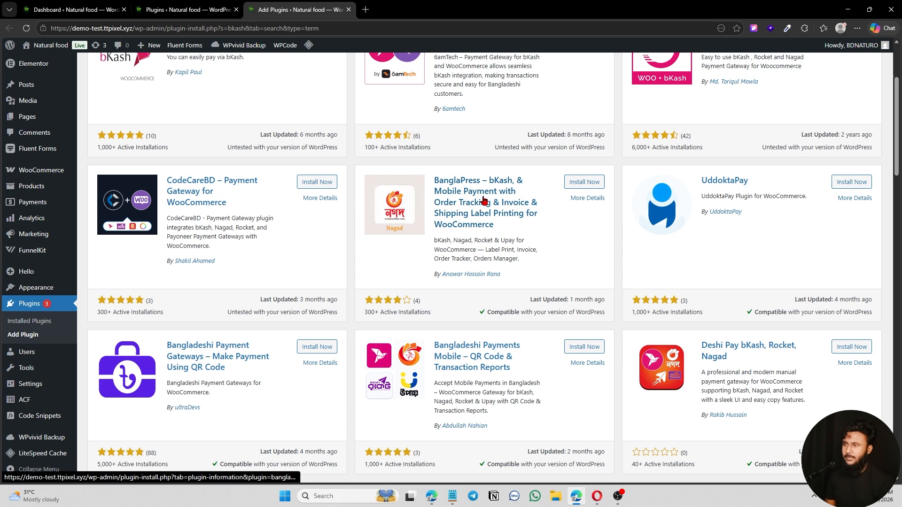
pyautogui.scroll(-4, 574, 263)
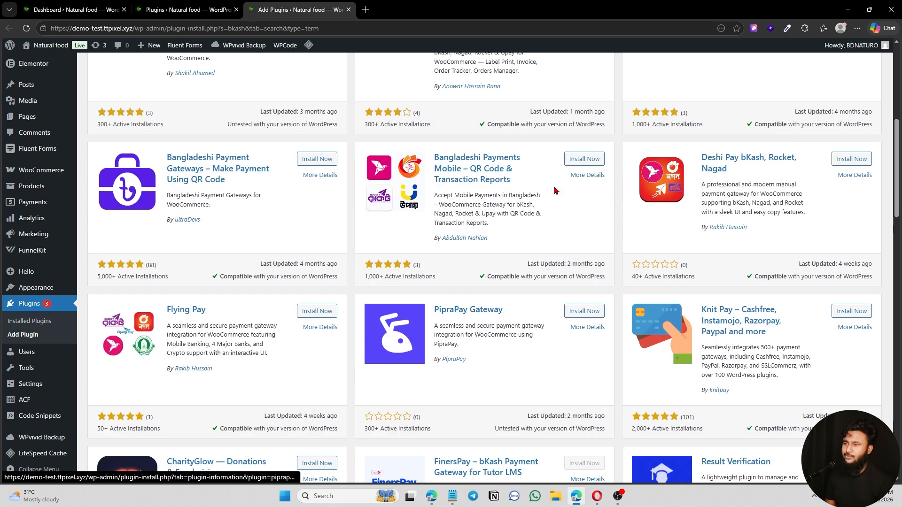
pyautogui.click(582, 160)
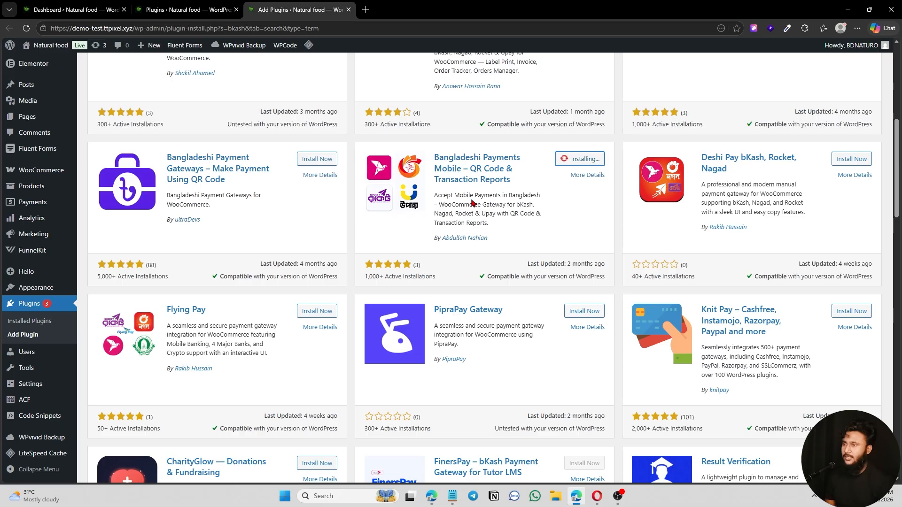
# Check the payment options on the reference site's Store Checkout 02 page in the other browser window
pyautogui.scroll(-5, 519, 194)
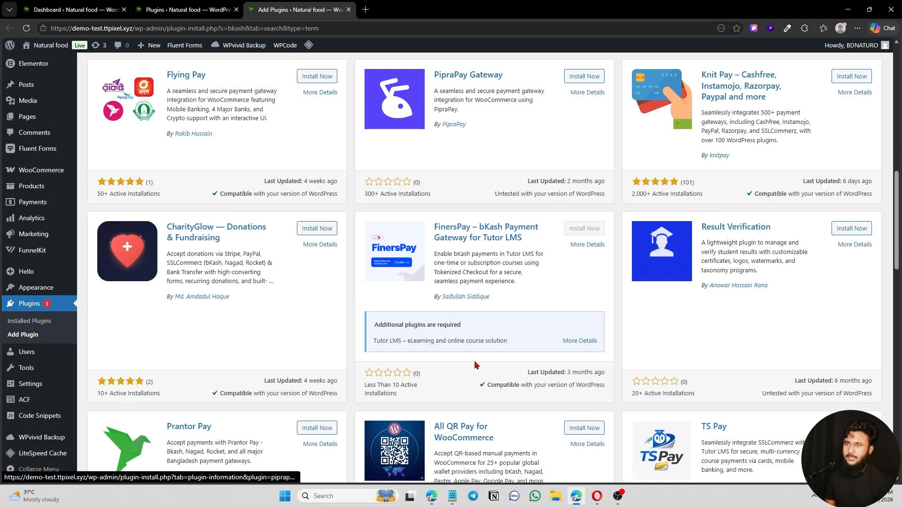
pyautogui.scroll(12, 470, 324)
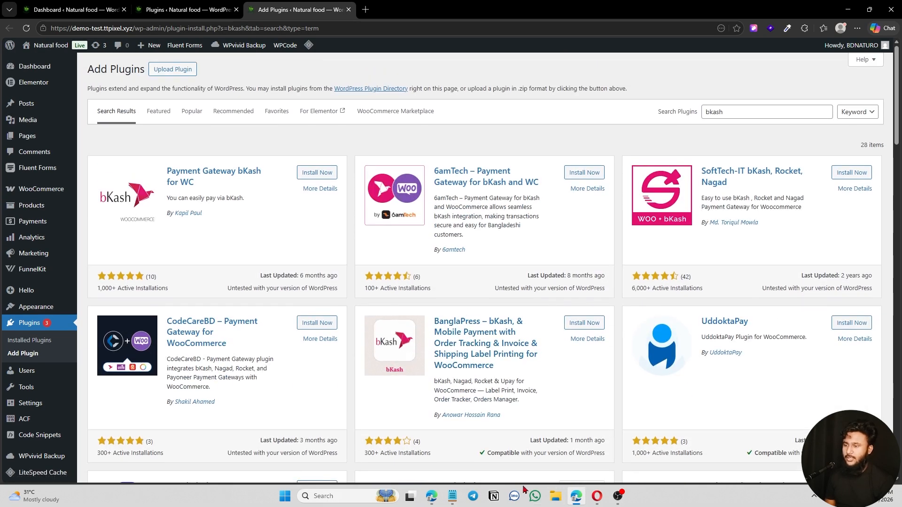
pyautogui.click(431, 497)
pyautogui.scroll(-7, 549, 310)
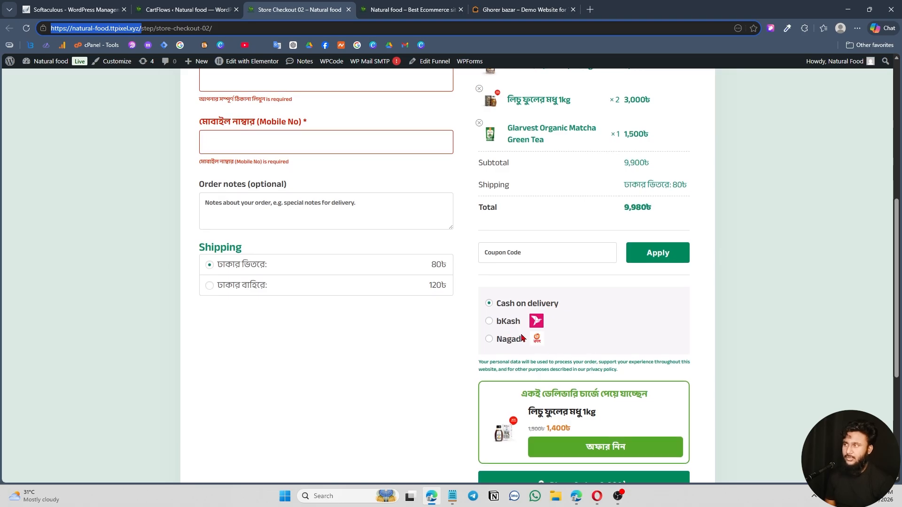
pyautogui.click(848, 10)
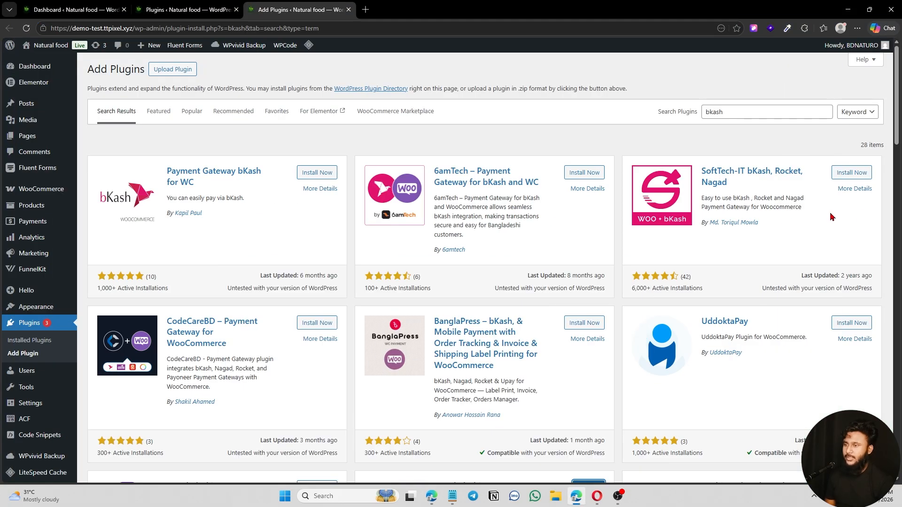
# Activate the Bangladeshi Payments Mobile – QR Code & Transaction Reports plugin from the bkash search results
pyautogui.scroll(-3, 570, 353)
pyautogui.click(589, 349)
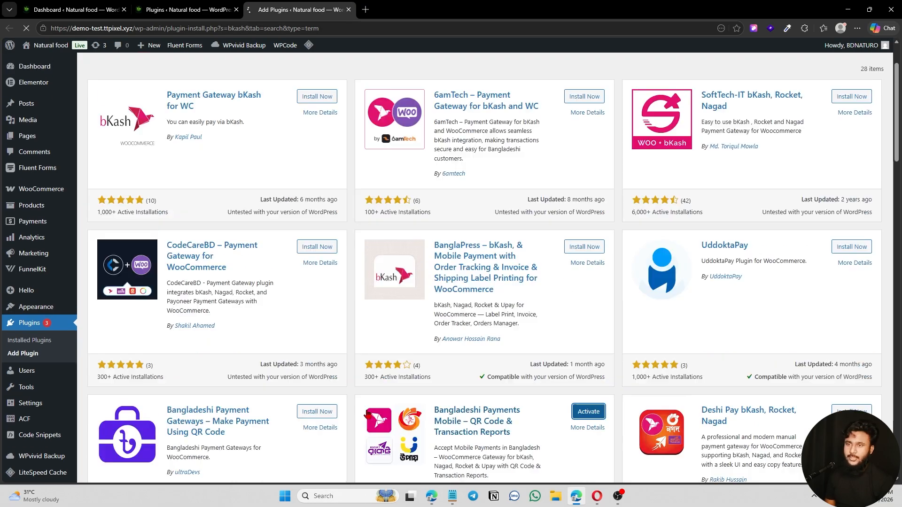
pyautogui.scroll(-3, 182, 315)
pyautogui.scroll(3, 239, 344)
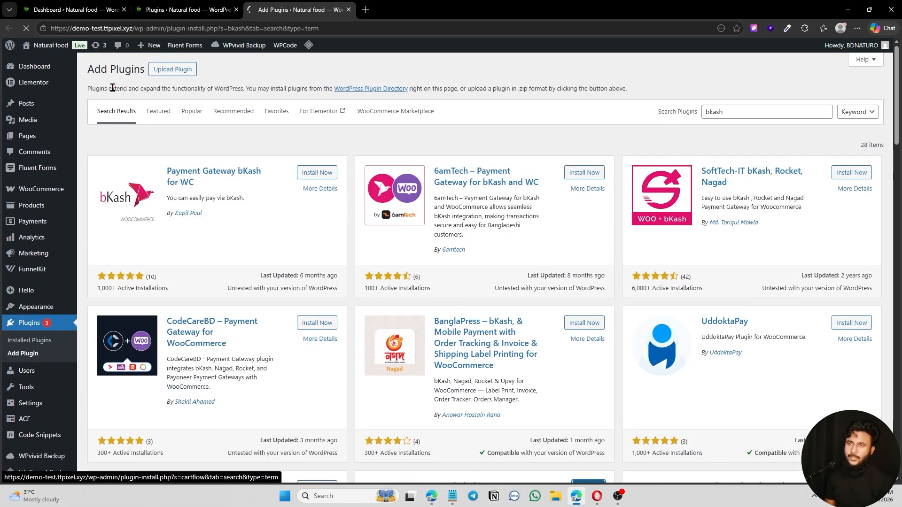
# Open the installed plugins list and activate CartFlows
pyautogui.click(29, 340)
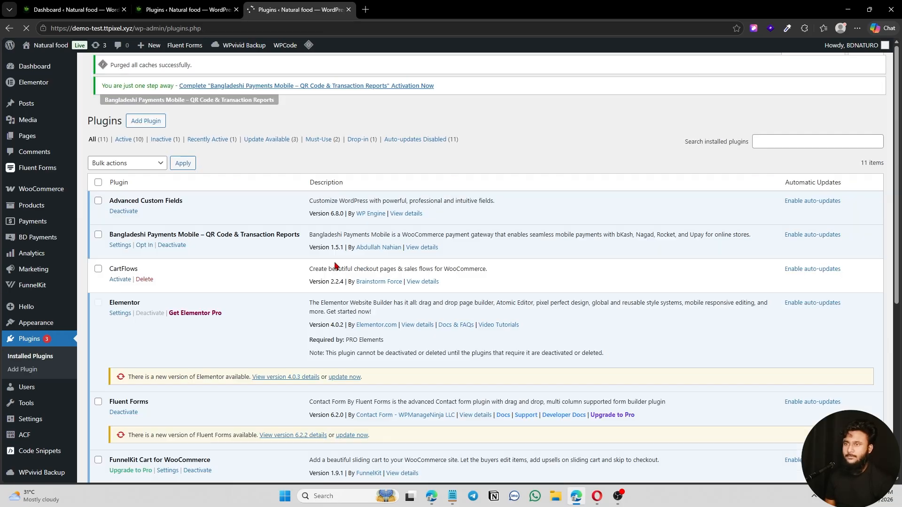
pyautogui.scroll(-3, 151, 313)
pyautogui.scroll(3, 152, 313)
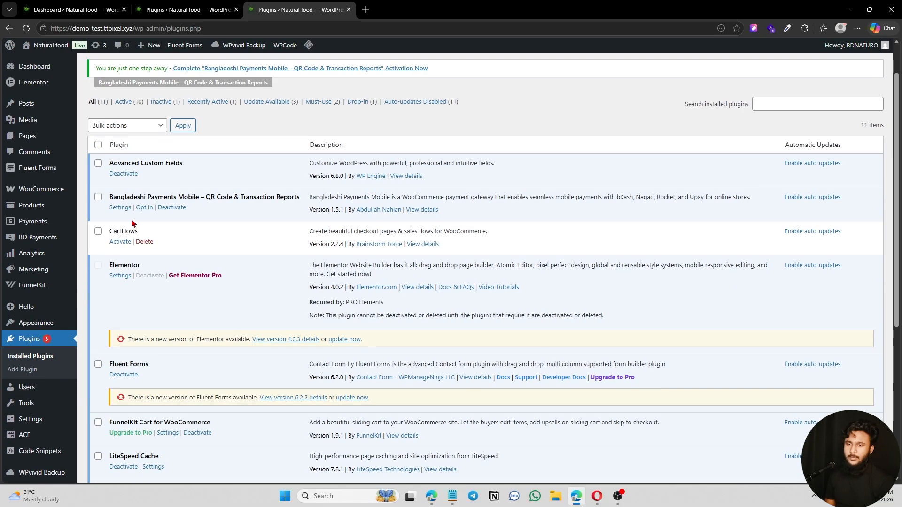
pyautogui.click(121, 242)
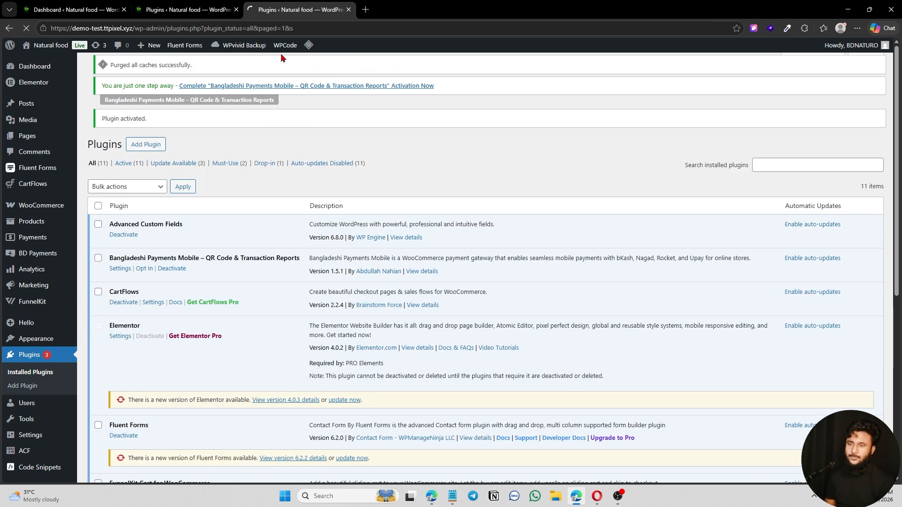
pyautogui.scroll(-8, 178, 308)
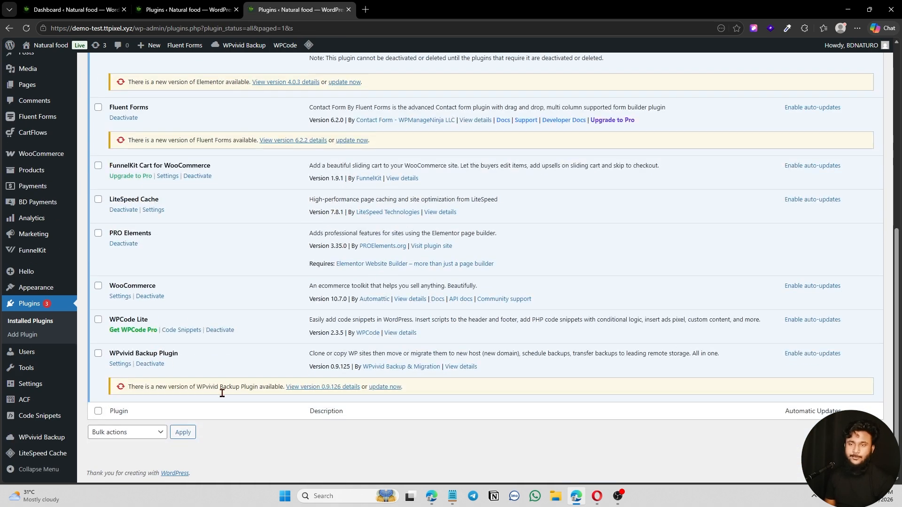
pyautogui.scroll(8, 235, 379)
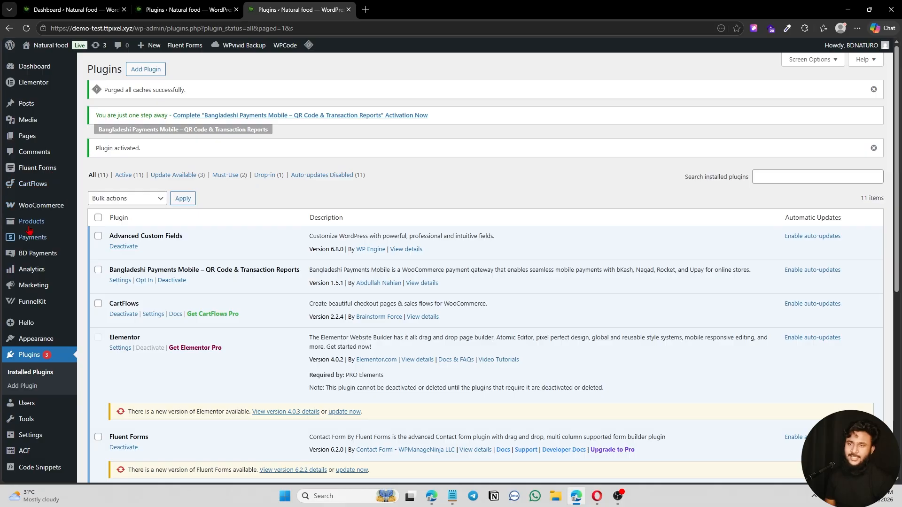
# Open the CartFlows Store Checkout page in a new browser tab and bring it to the front
pyautogui.moveTo(37, 187)
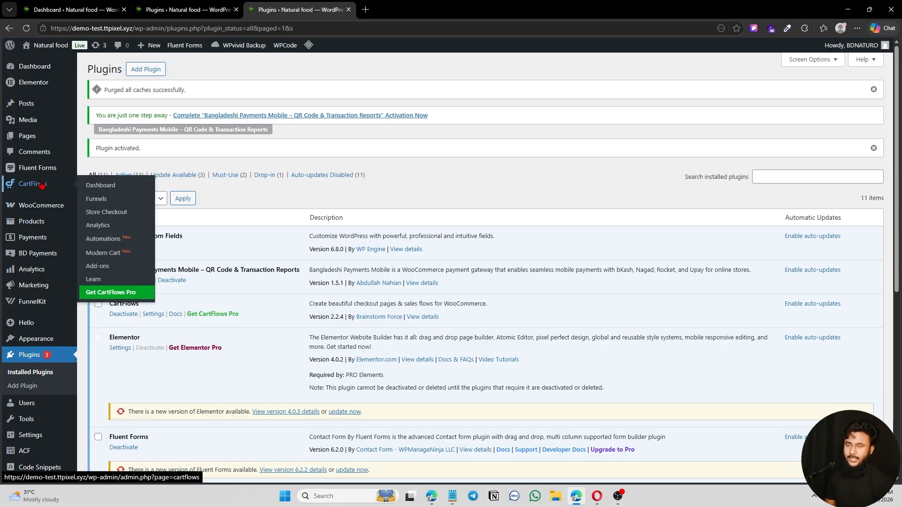
pyautogui.rightClick(116, 216)
pyautogui.click(141, 221)
pyautogui.click(521, 10)
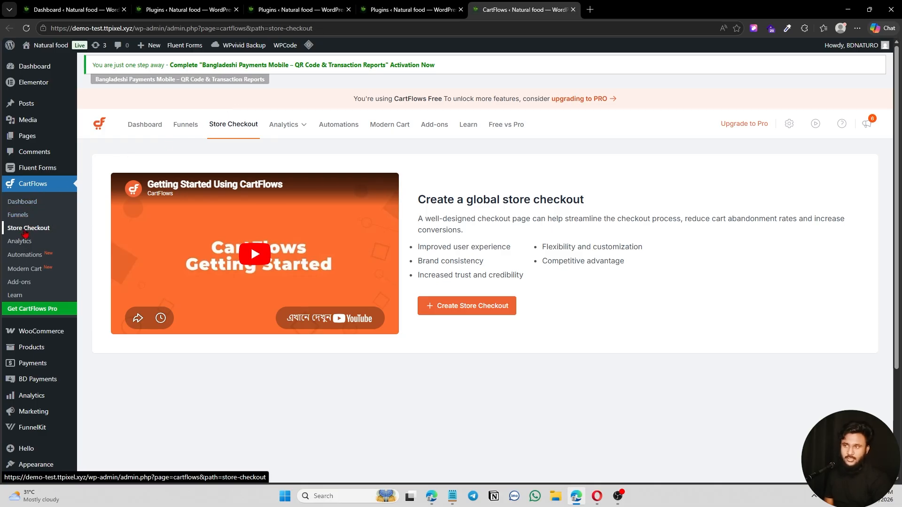
# Start creating a store checkout and open the Store Checkout 02 template from the library
pyautogui.click(459, 307)
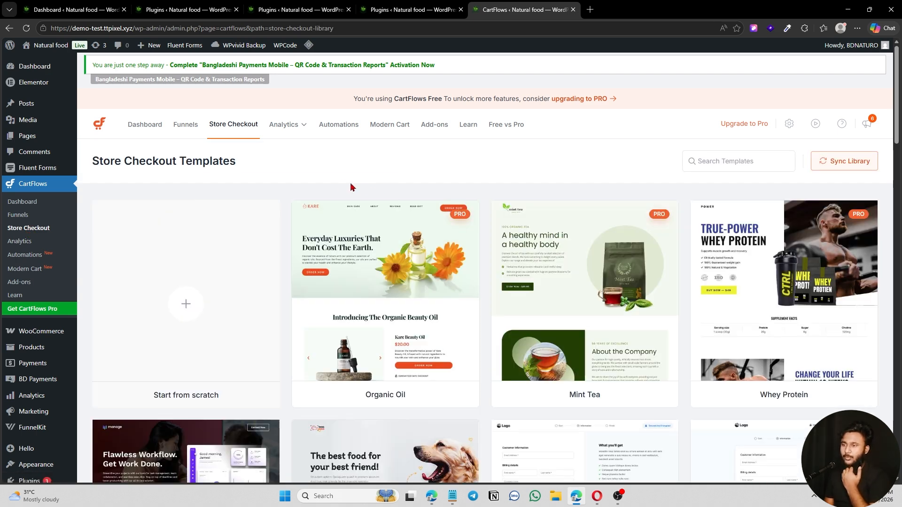
pyautogui.scroll(-5, 648, 364)
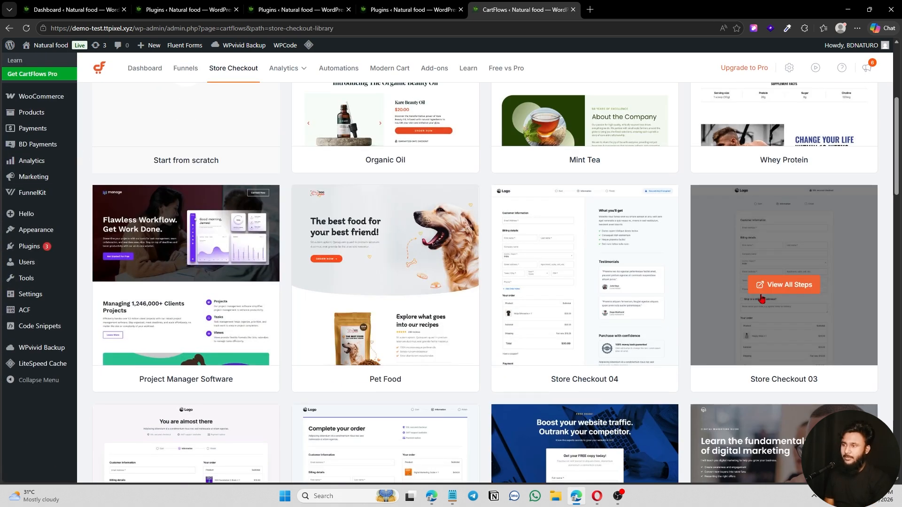
pyautogui.scroll(-5, 300, 315)
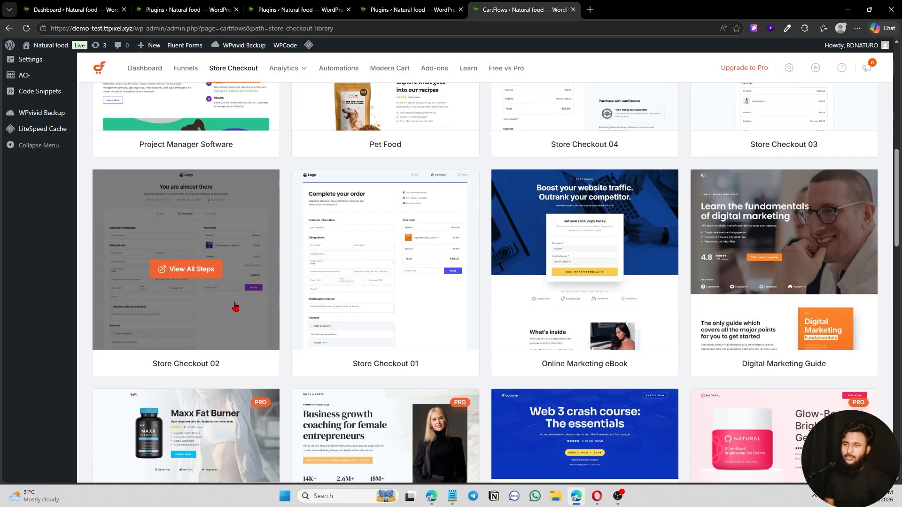
pyautogui.click(230, 235)
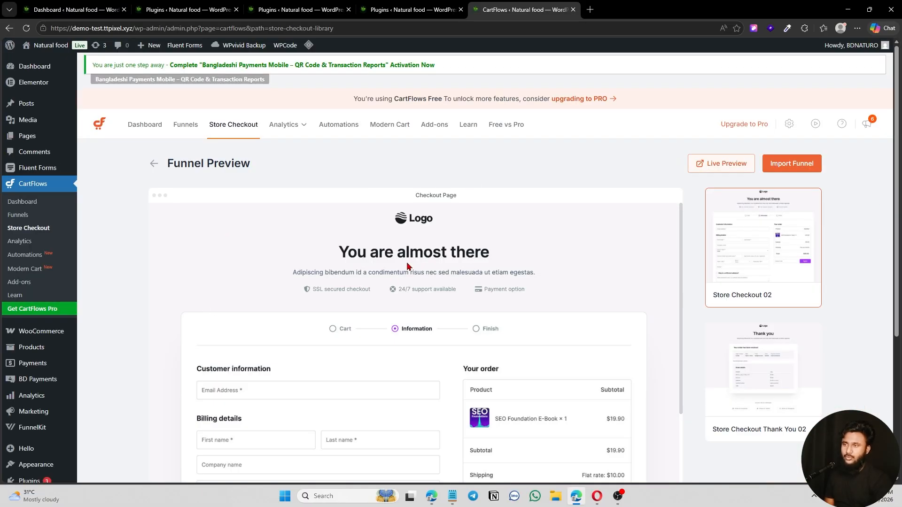
# Review the Store Checkout 02 funnel preview and import the complete funnel
pyautogui.scroll(-10, 402, 256)
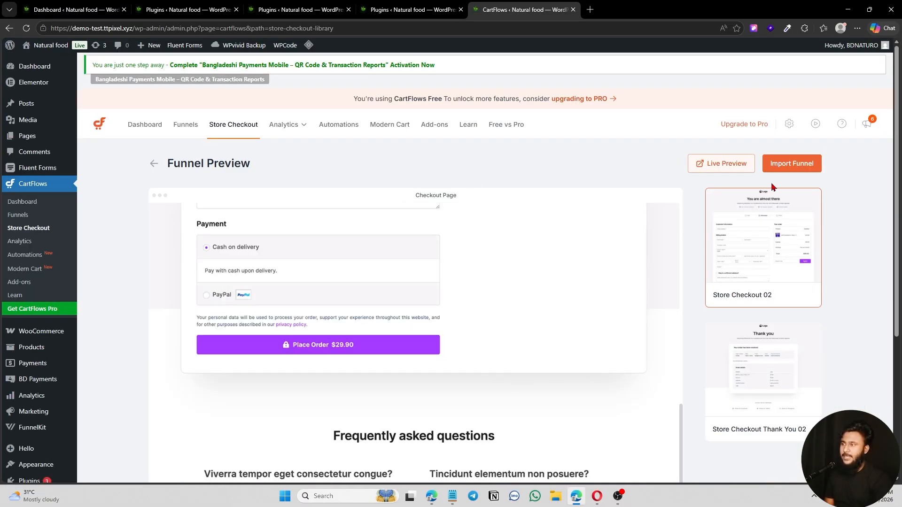
pyautogui.click(796, 169)
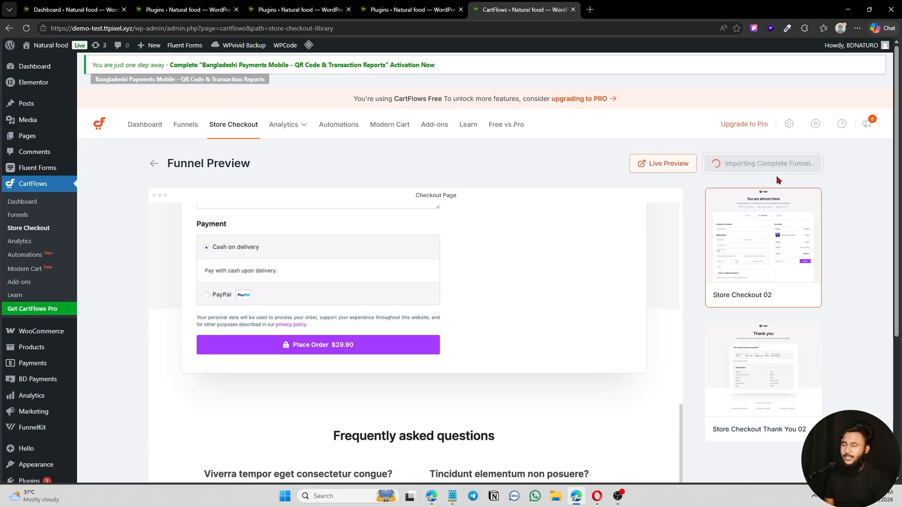
pyautogui.scroll(-2, 529, 358)
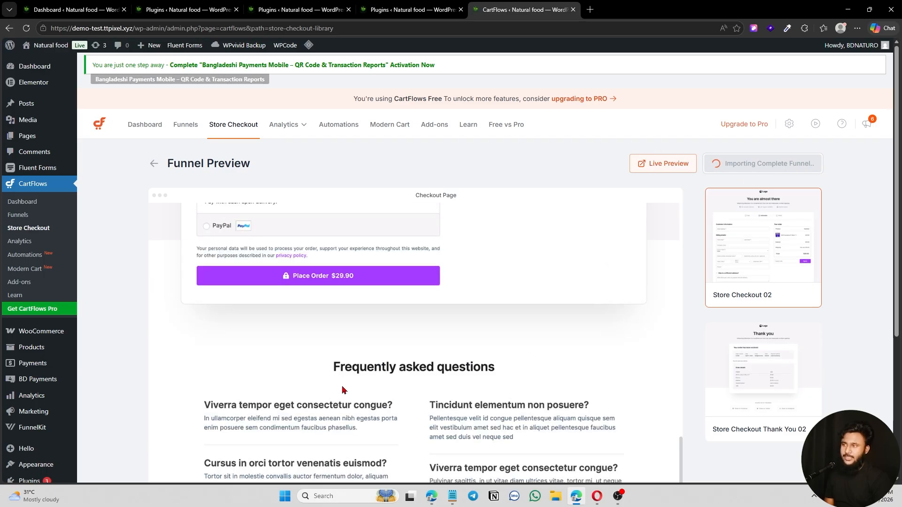
pyautogui.scroll(-5, 329, 380)
pyautogui.scroll(10, 305, 367)
pyautogui.scroll(5, 584, 376)
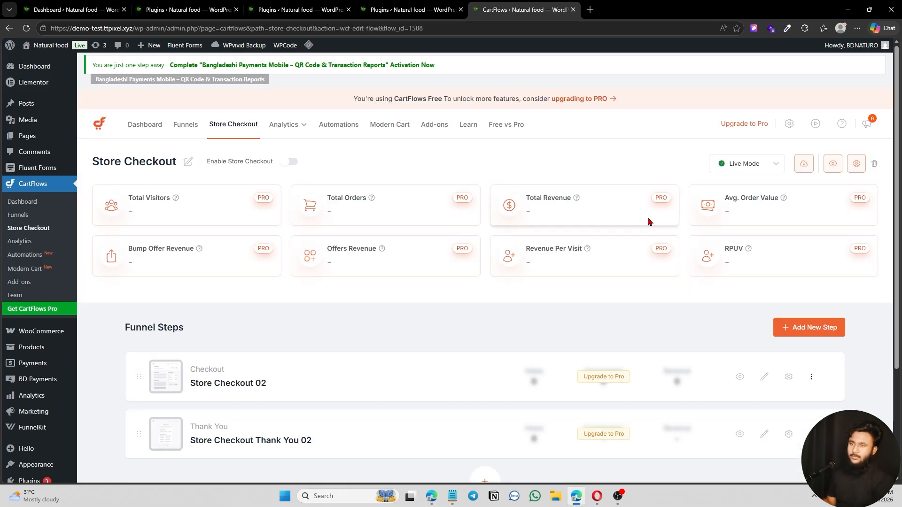
# View the imported Store Checkout 02 step live and examine its billing, shipping, payment and order sections
pyautogui.scroll(-3, 560, 203)
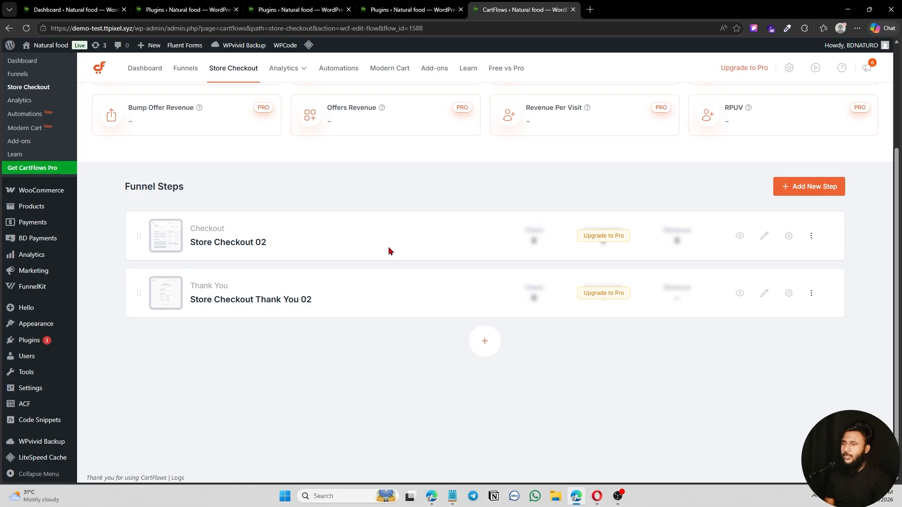
pyautogui.click(789, 236)
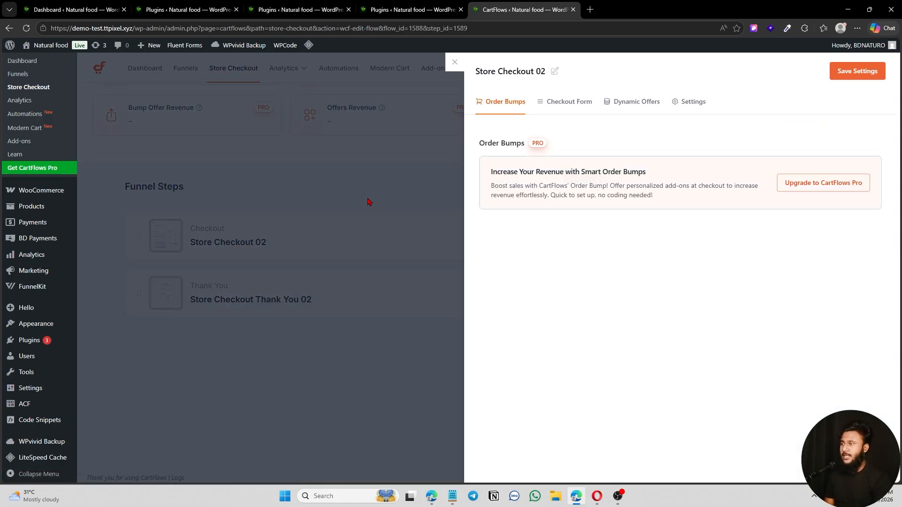
pyautogui.click(376, 184)
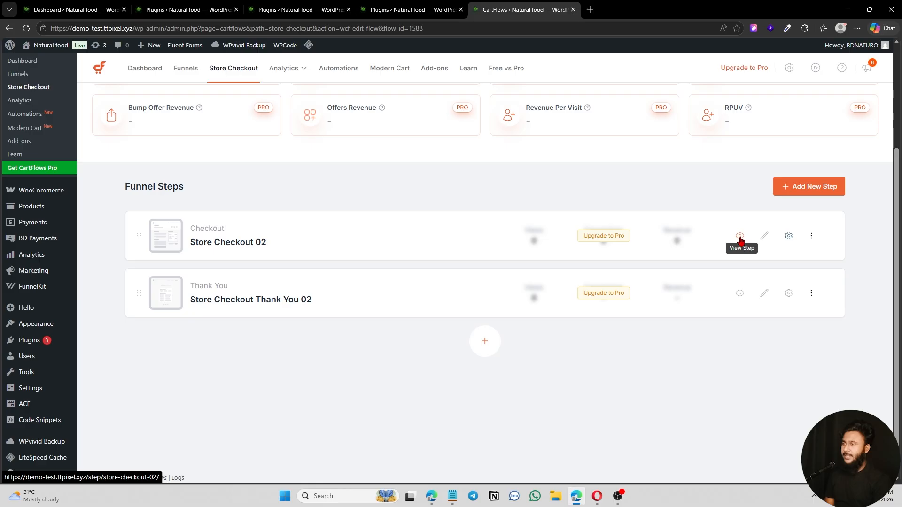
pyautogui.click(741, 237)
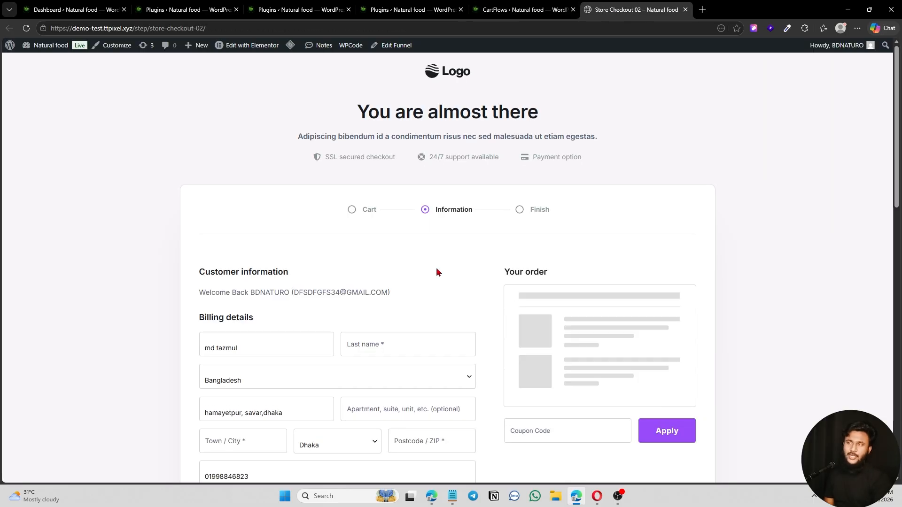
pyautogui.scroll(-5, 523, 251)
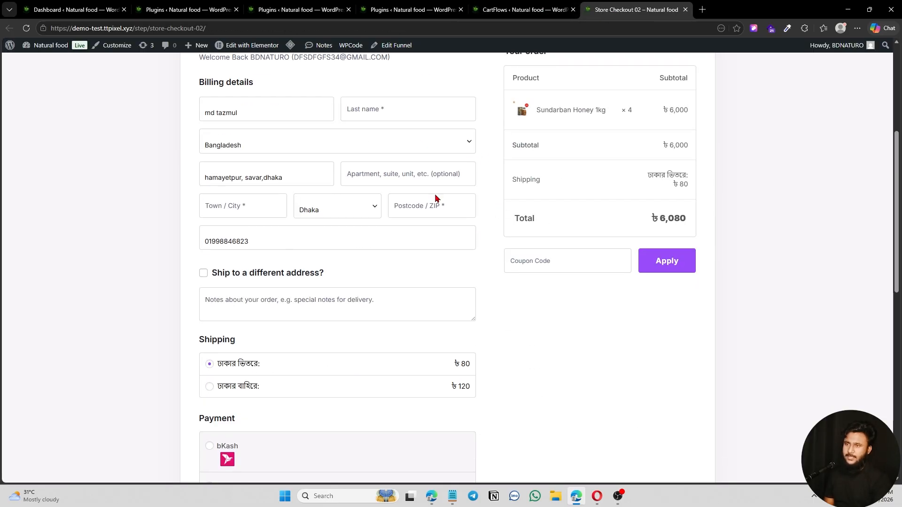
pyautogui.scroll(-12, 479, 200)
pyautogui.scroll(12, 394, 304)
pyautogui.scroll(5, 427, 346)
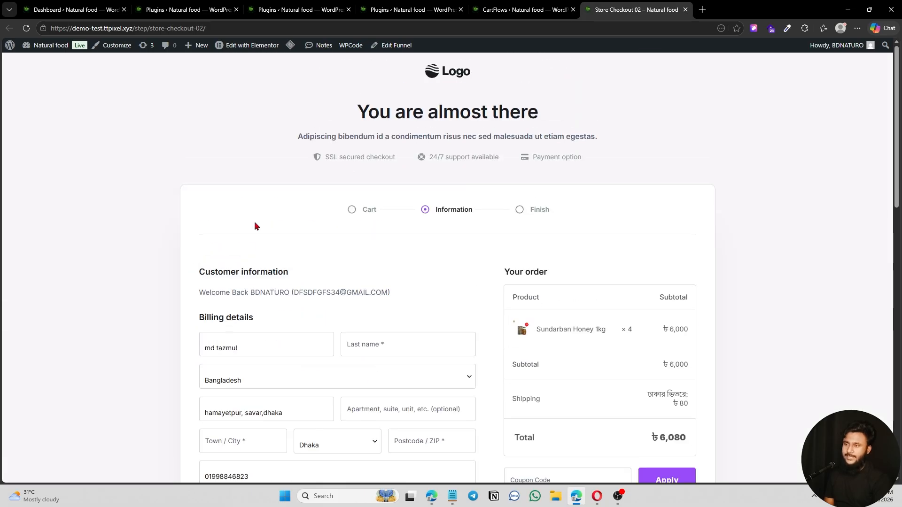
pyautogui.scroll(-3, 551, 318)
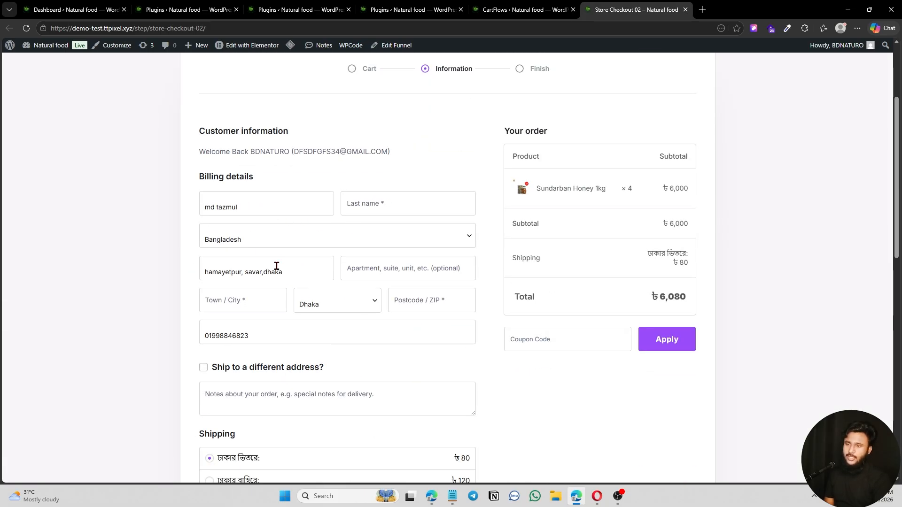
pyautogui.scroll(-1, 490, 351)
pyautogui.scroll(-2, 490, 352)
# Return to the CartFlows funnel steps and open the Checkout Form settings of the Store Checkout 02 step
pyautogui.click(526, 10)
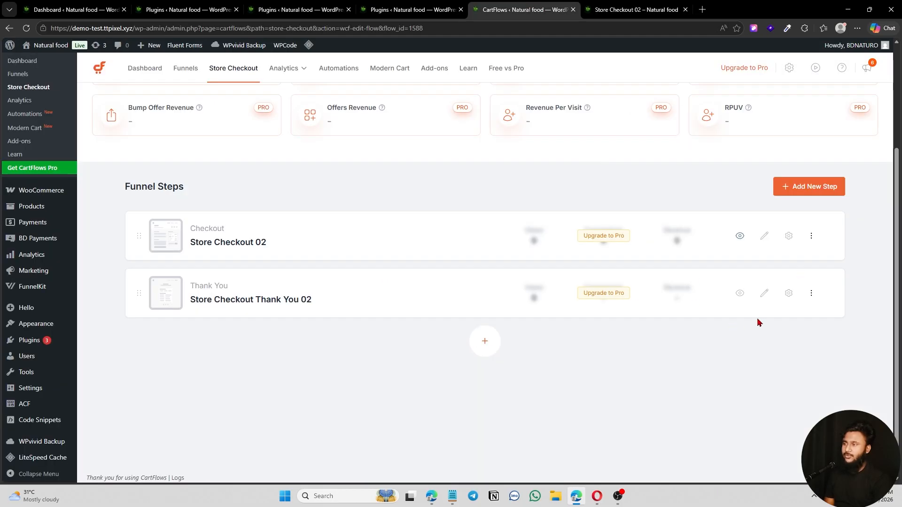
pyautogui.click(788, 241)
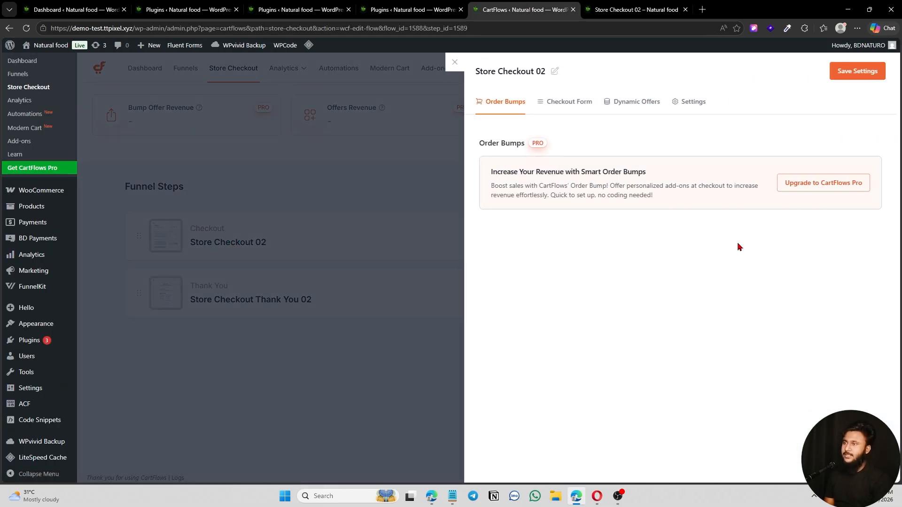
pyautogui.click(569, 103)
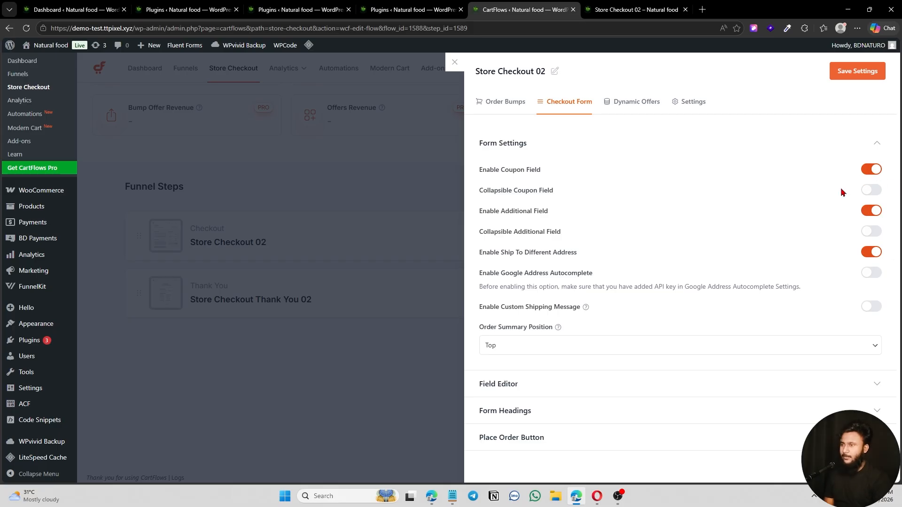
# Compare the form settings with the billing, order notes, shipping and payment fields on the live checkout page
pyautogui.click(636, 9)
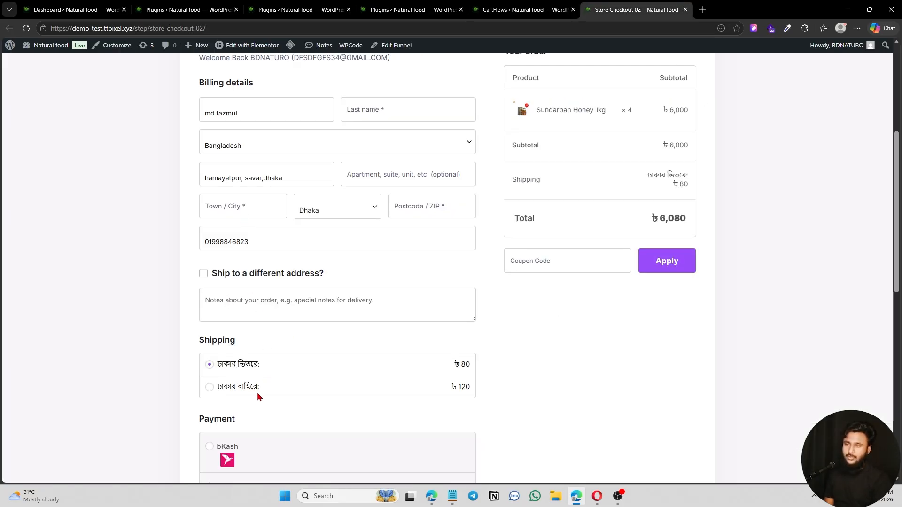
pyautogui.scroll(2, 289, 390)
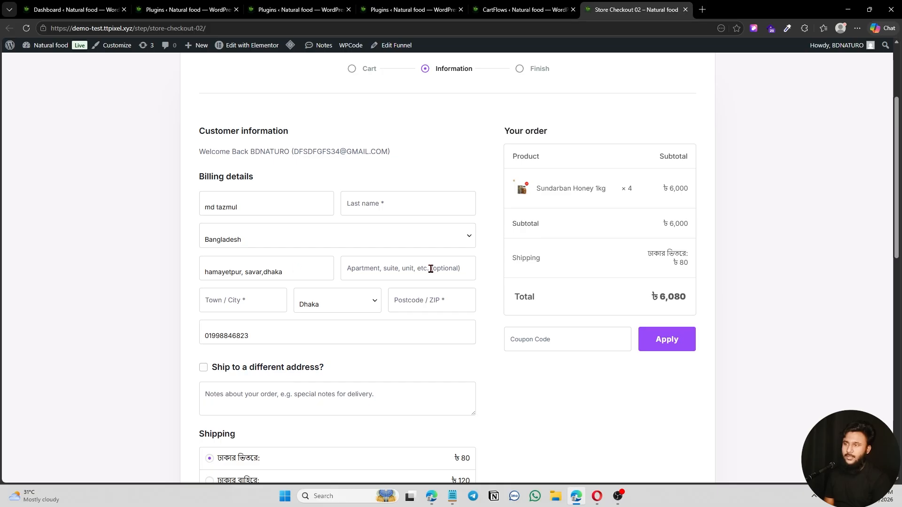
pyautogui.scroll(-2, 320, 369)
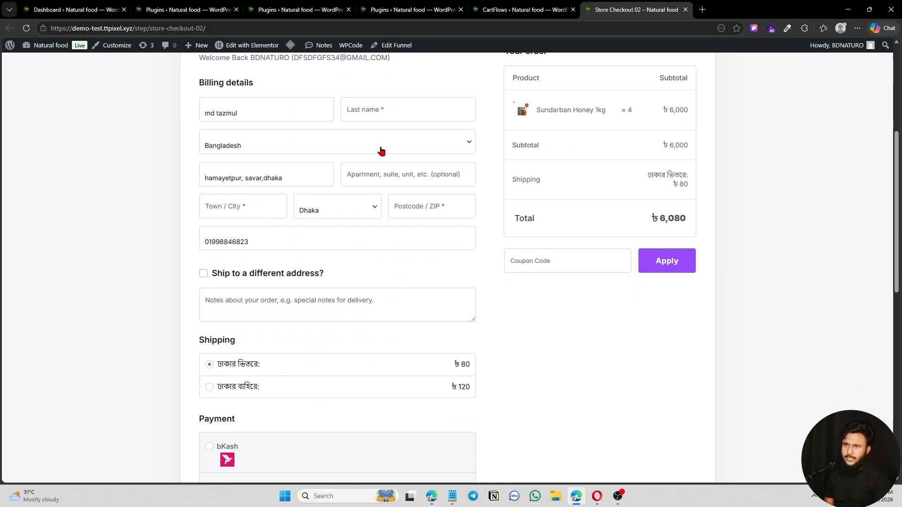
pyautogui.scroll(-4, 315, 343)
pyautogui.scroll(4, 317, 345)
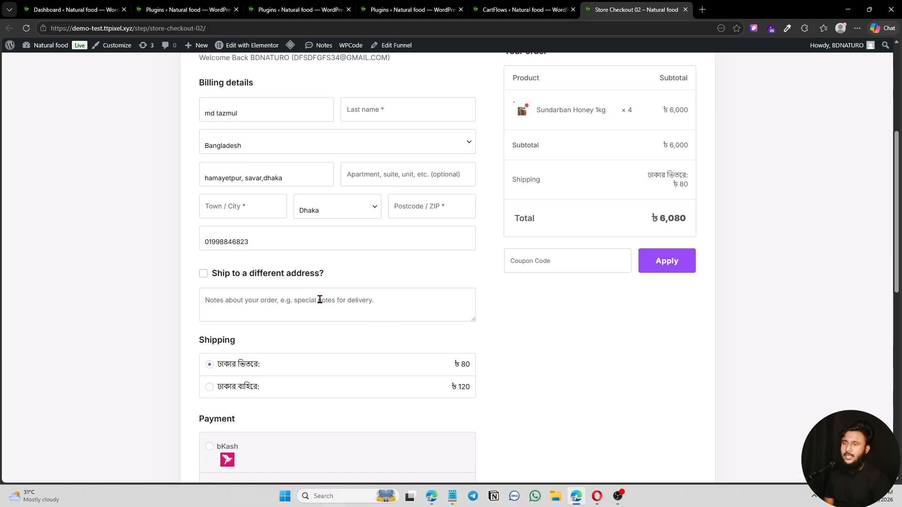
pyautogui.scroll(1, 384, 333)
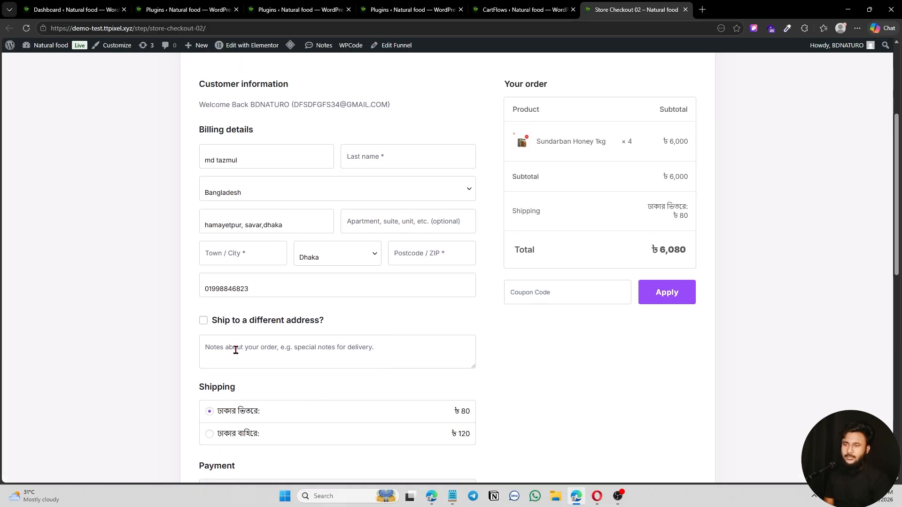
# Try out the order notes field on the live checkout page with sample text and clear it
pyautogui.scroll(-1, 363, 289)
pyautogui.click(282, 302)
pyautogui.write('gfhd dfh fgd h')
pyautogui.hotkey('ctrl', 'a')
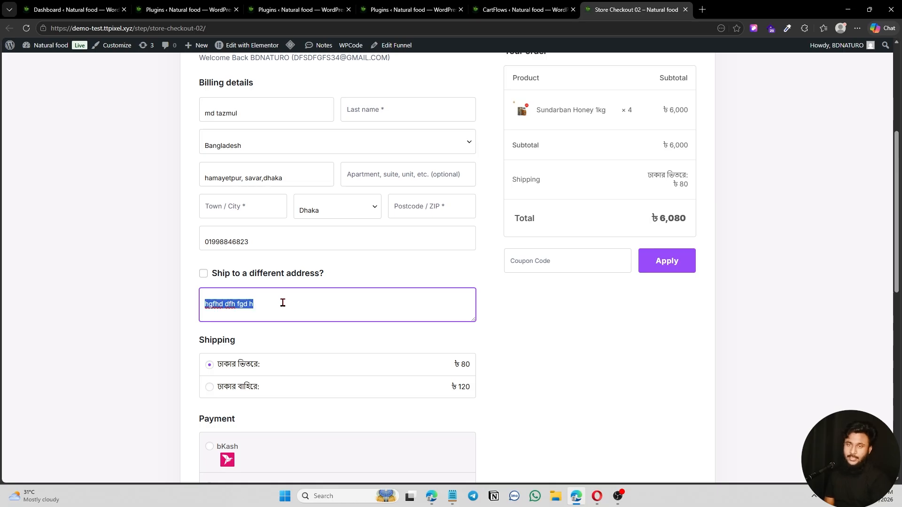
pyautogui.press('BackSpace')
# Try the "Ship to a different address?" option on the live checkout page, checking its extra fields and unticking it
pyautogui.click(519, 14)
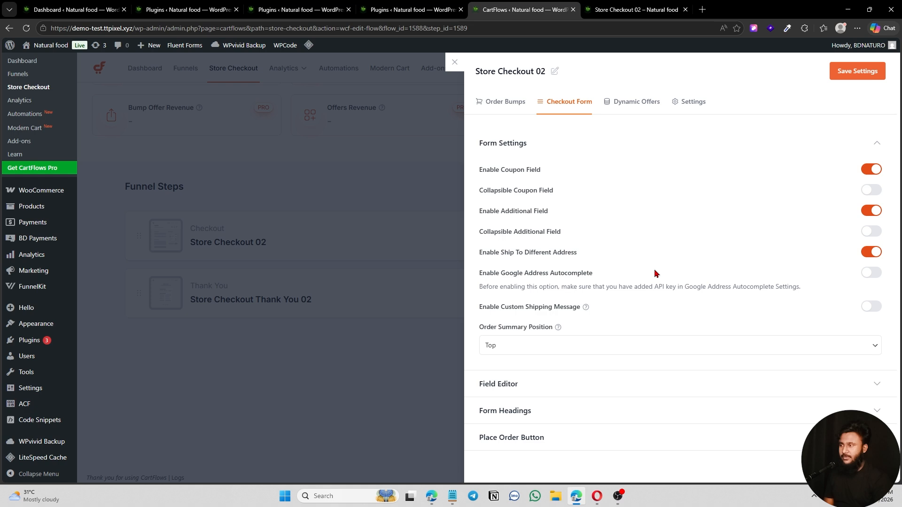
pyautogui.click(636, 9)
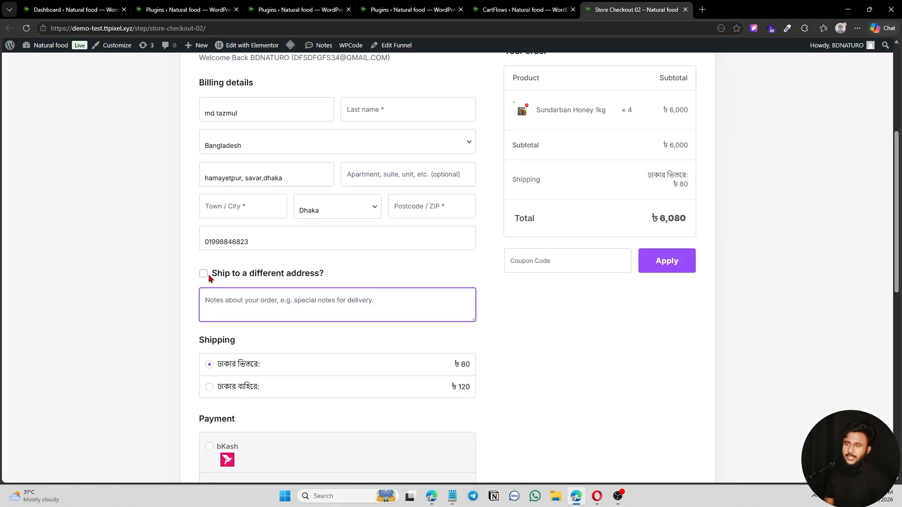
pyautogui.click(204, 274)
pyautogui.scroll(-1, 307, 221)
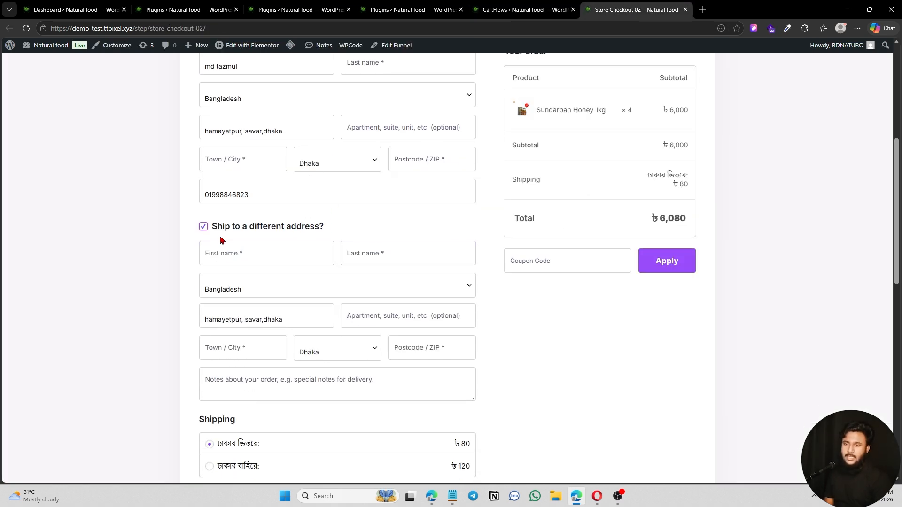
pyautogui.moveTo(211, 227); pyautogui.dragTo(334, 228)
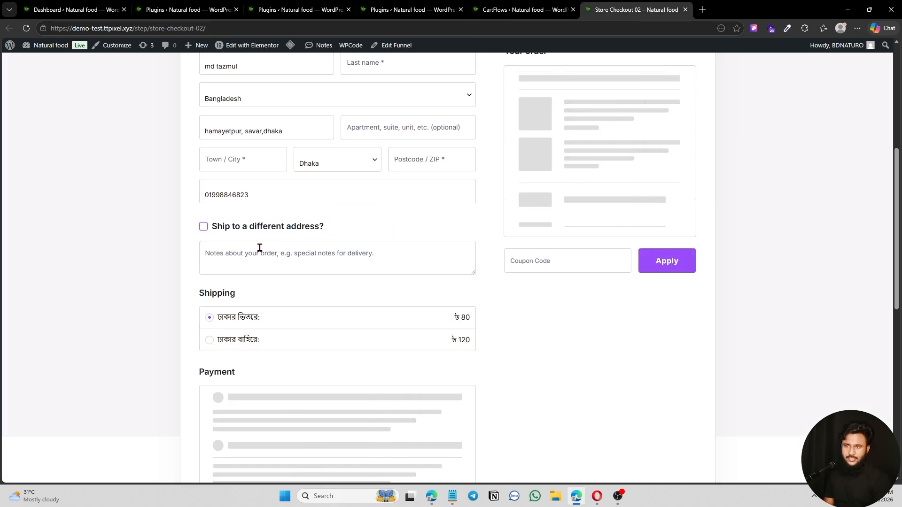
# Disable Ship To Different Address in the CartFlows checkout form settings
pyautogui.click(526, 10)
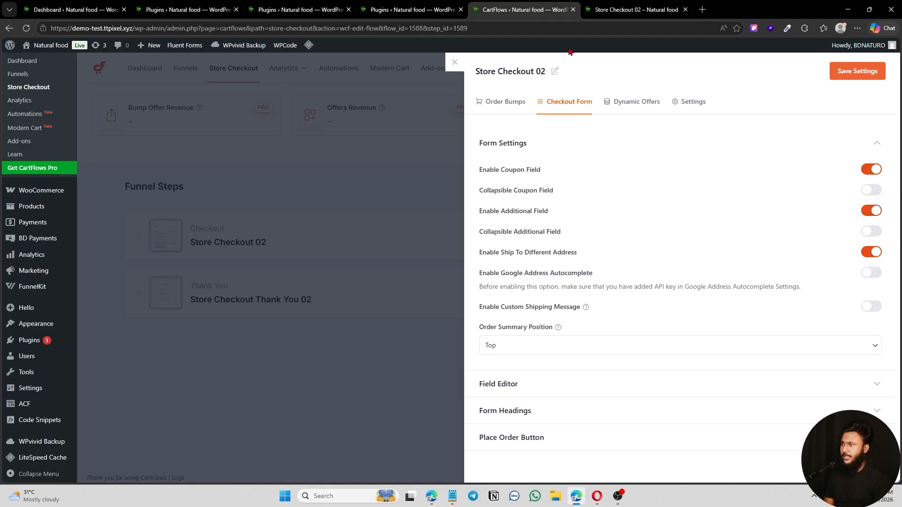
pyautogui.click(871, 252)
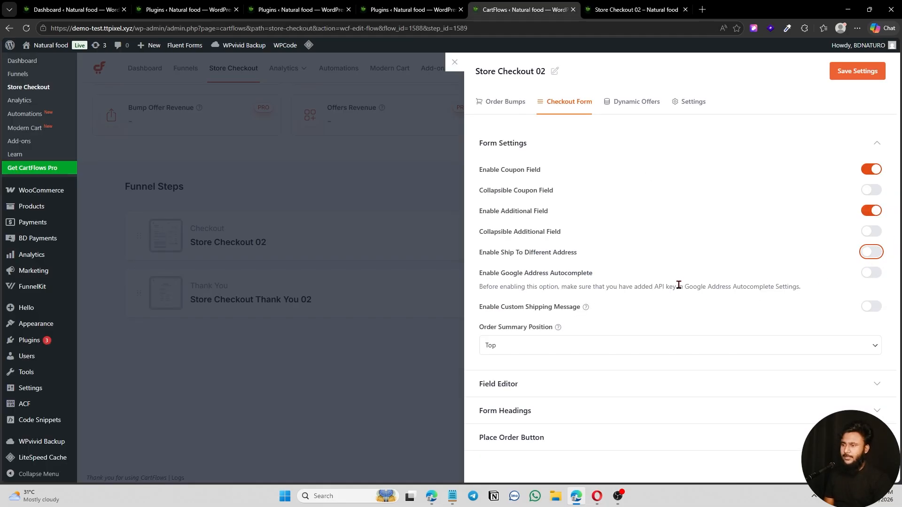
# Check the billing fields on the live checkout page and enable the custom field editor in the checkout form's Field Editor section
pyautogui.click(658, 390)
pyautogui.click(620, 7)
pyautogui.scroll(3, 227, 174)
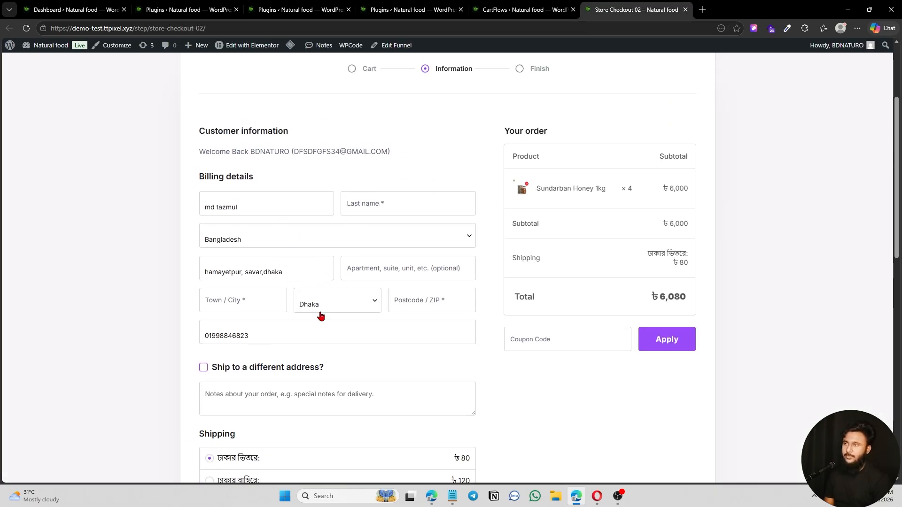
pyautogui.click(506, 7)
pyautogui.scroll(-1, 581, 269)
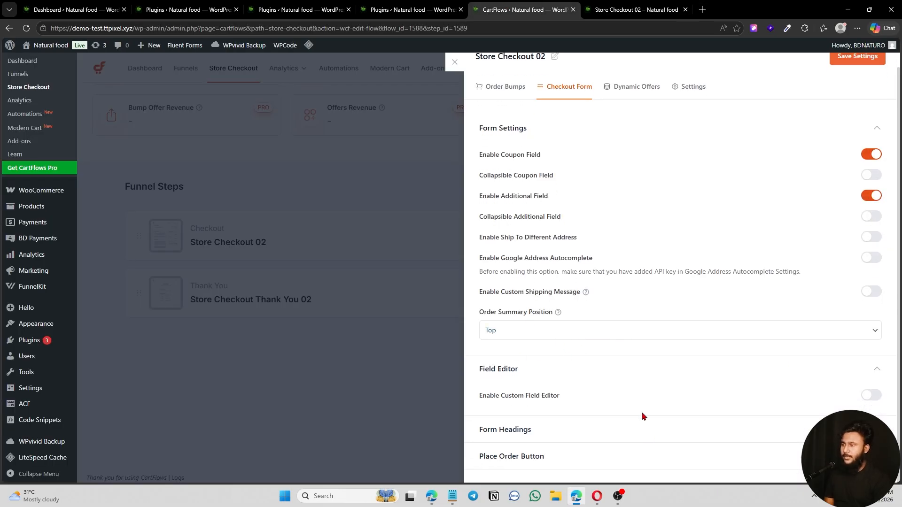
pyautogui.click(877, 371)
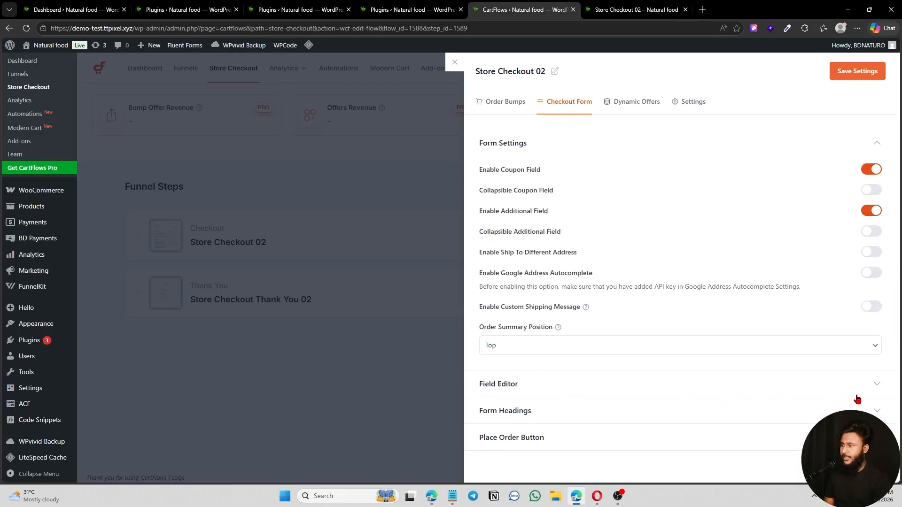
pyautogui.click(876, 384)
pyautogui.scroll(-1, 681, 399)
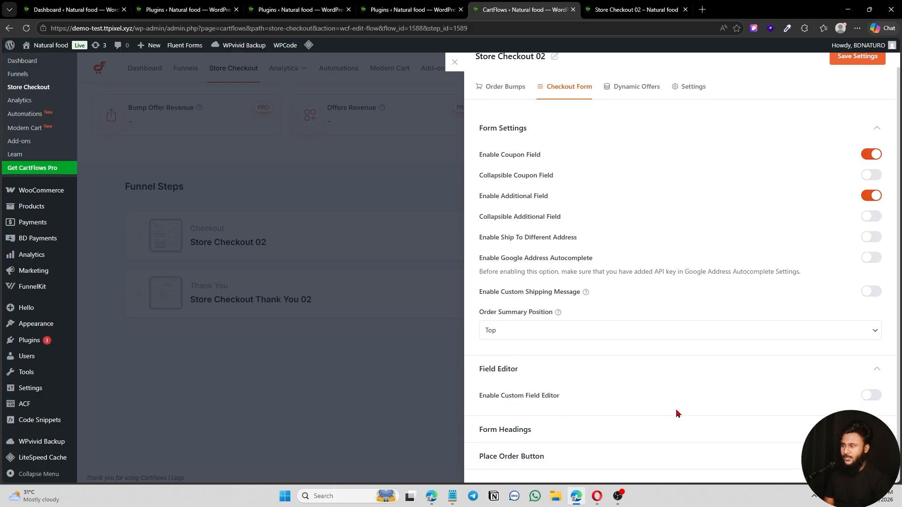
pyautogui.click(873, 397)
pyautogui.scroll(-6, 695, 282)
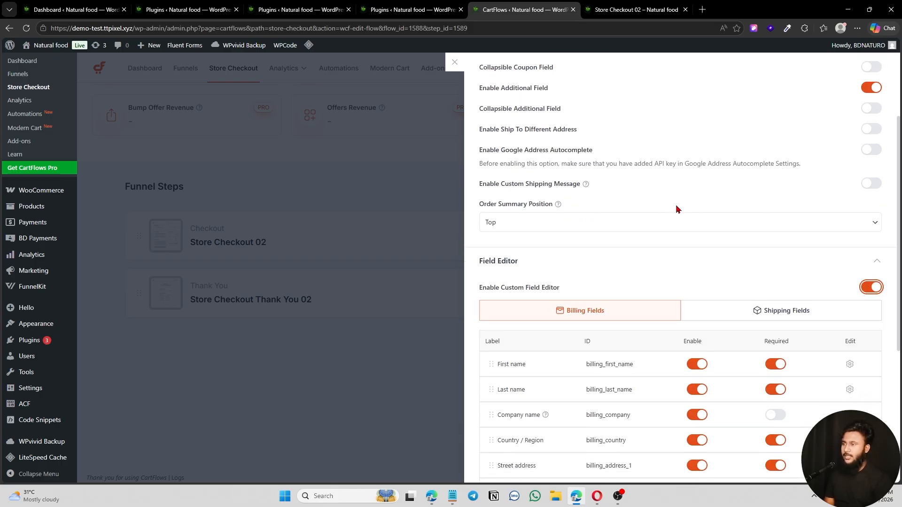
# Disable the Last name, Company name, Country / Region, Apartment, Town / City, State, PIN and Email address billing fields
pyautogui.scroll(1, 676, 188)
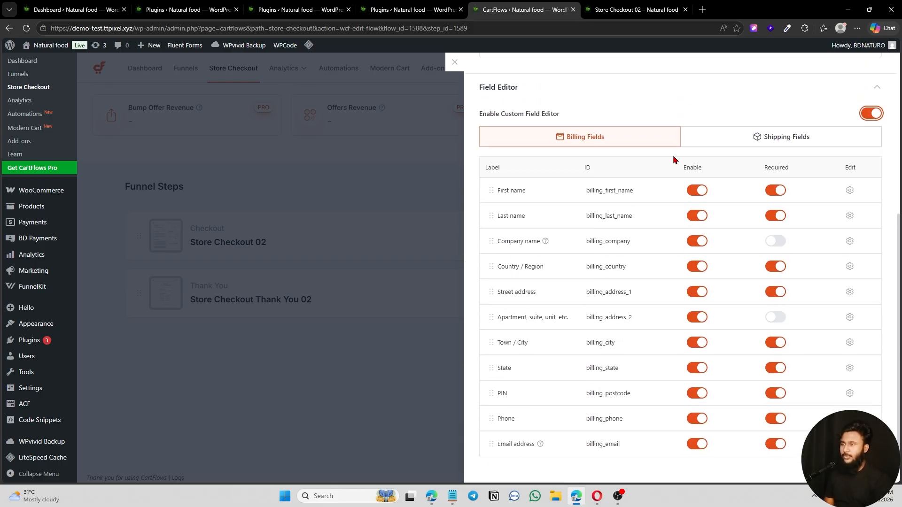
pyautogui.click(698, 216)
pyautogui.click(698, 242)
pyautogui.click(696, 266)
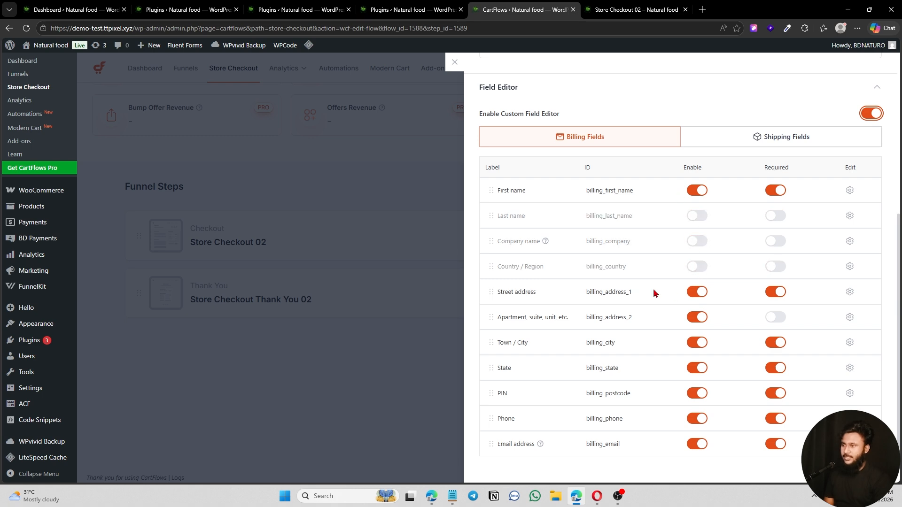
pyautogui.click(698, 295)
pyautogui.scroll(-1, 650, 268)
pyautogui.click(698, 230)
pyautogui.click(698, 252)
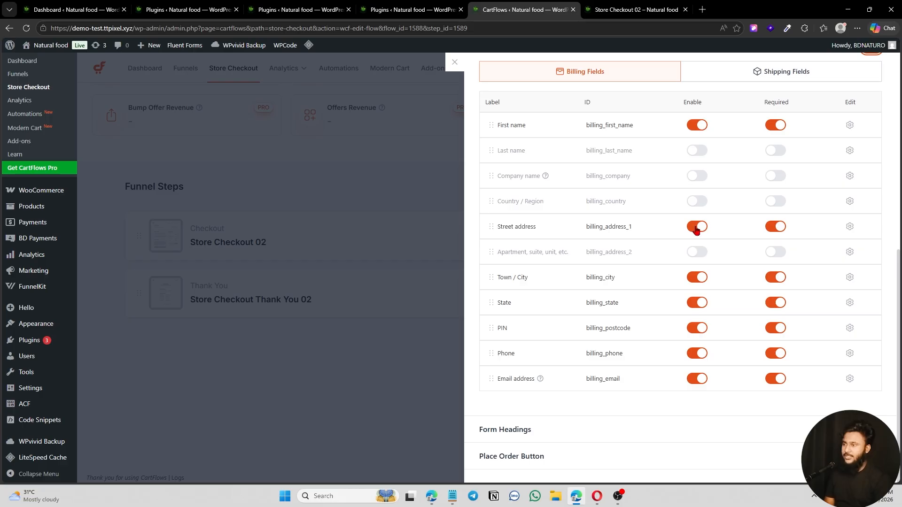
pyautogui.click(704, 283)
pyautogui.click(699, 304)
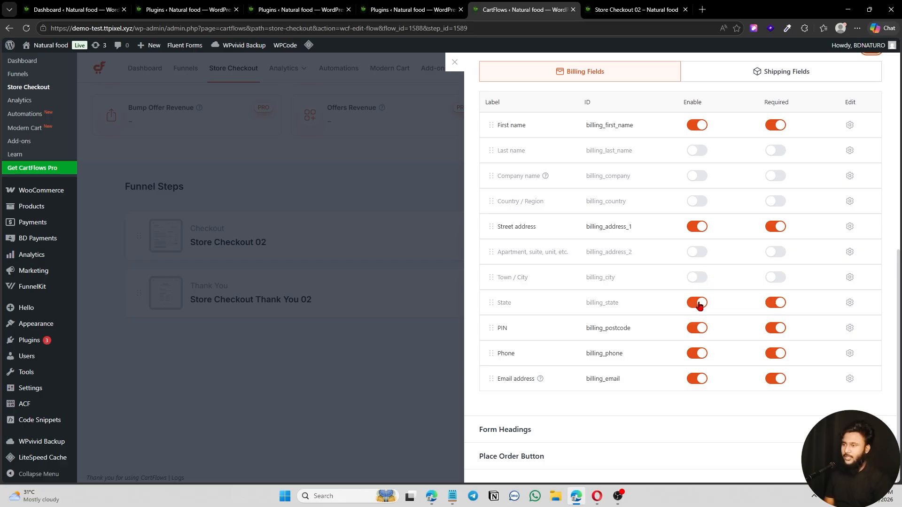
pyautogui.click(699, 329)
pyautogui.click(697, 380)
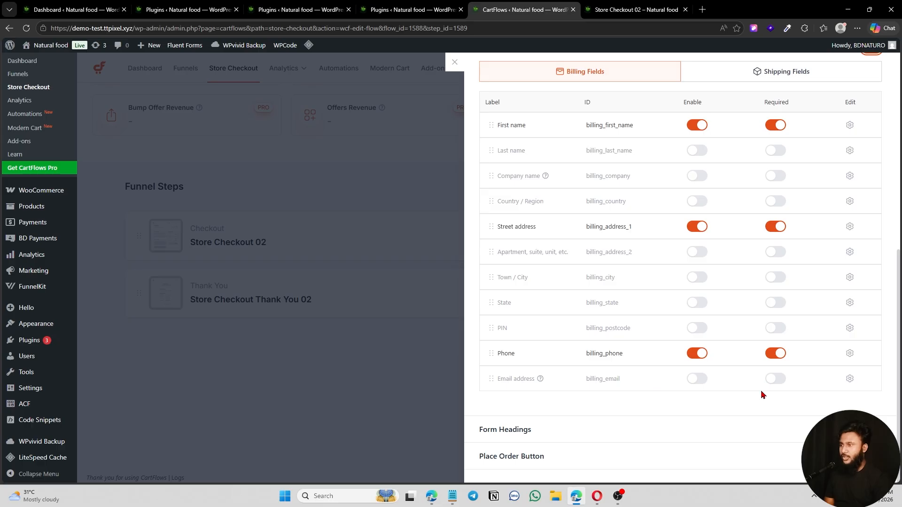
# Reorder the billing fields so that Street address and Phone come directly after First name
pyautogui.scroll(3, 694, 249)
pyautogui.scroll(-3, 694, 263)
pyautogui.moveTo(493, 353); pyautogui.dragTo(494, 148)
pyautogui.moveTo(492, 249); pyautogui.dragTo(497, 182)
pyautogui.scroll(4, 589, 332)
pyautogui.scroll(-4, 597, 337)
pyautogui.scroll(3, 696, 350)
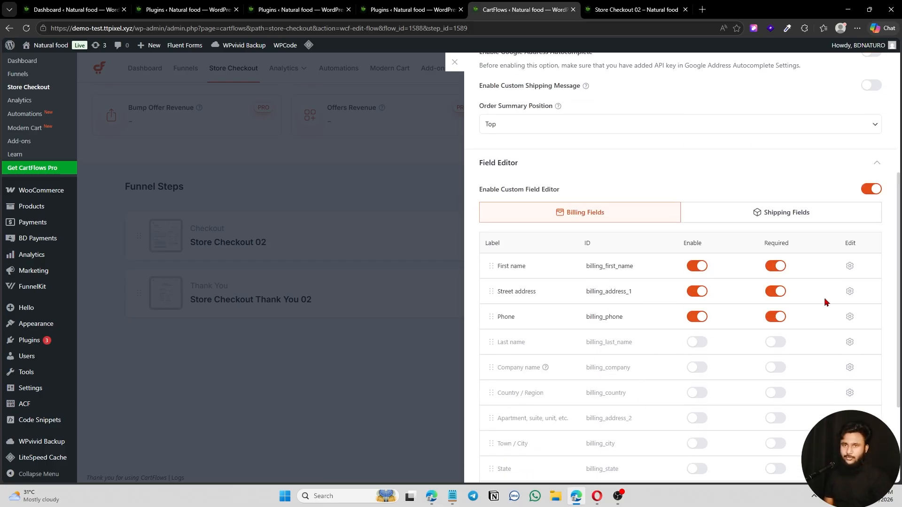
# Set the First name billing field's width to 100%
pyautogui.click(635, 9)
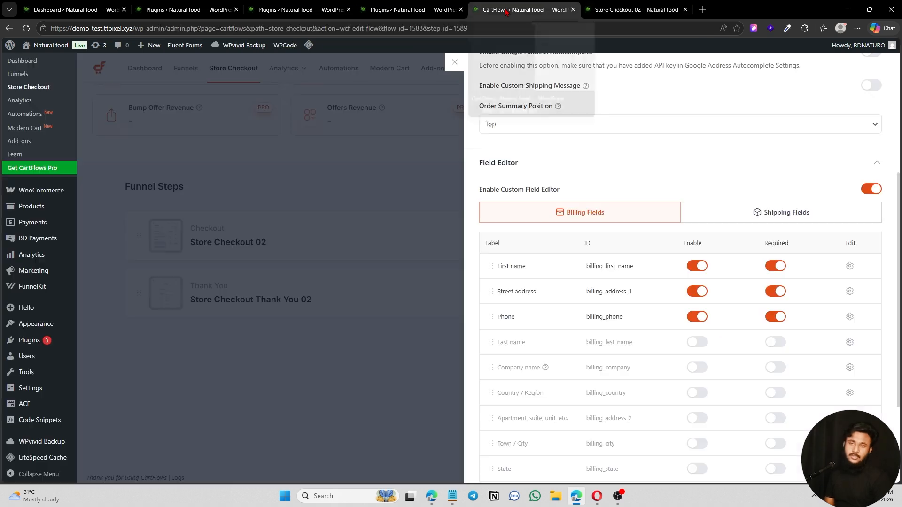
pyautogui.click(506, 12)
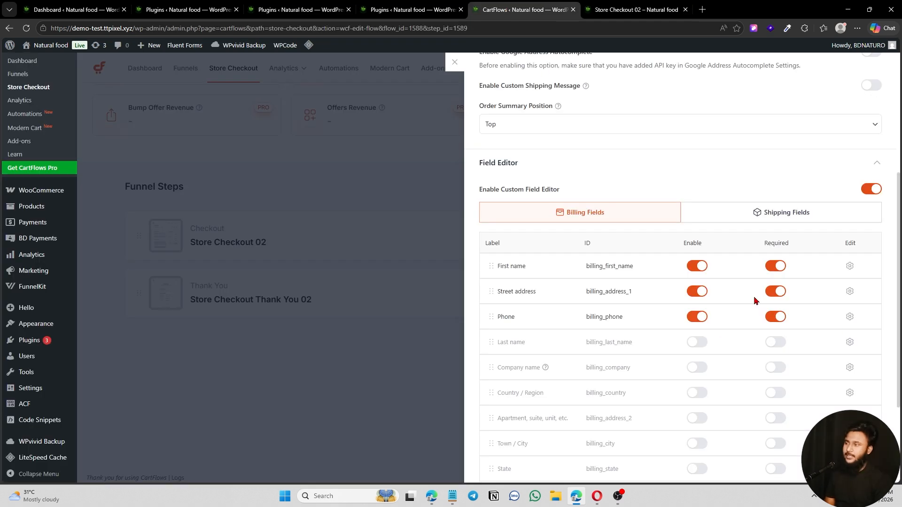
pyautogui.click(850, 266)
pyautogui.scroll(-3, 702, 201)
pyautogui.click(571, 179)
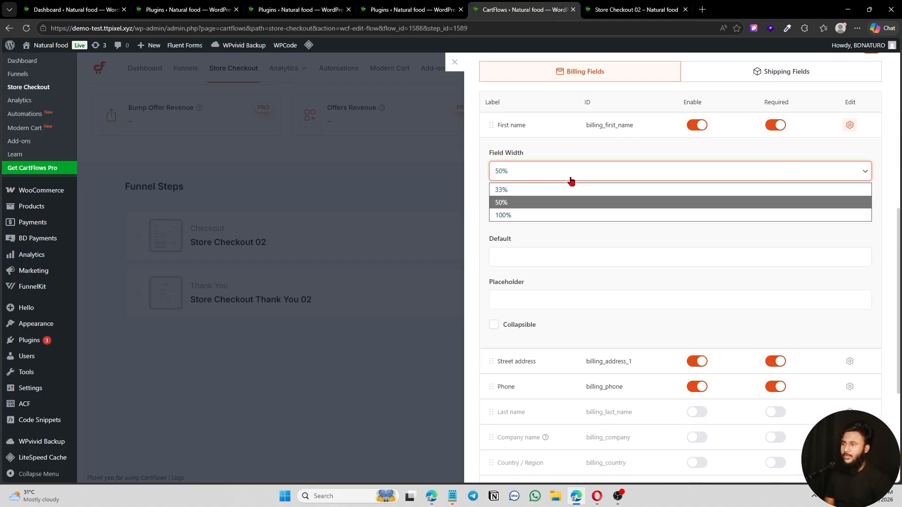
pyautogui.click(513, 215)
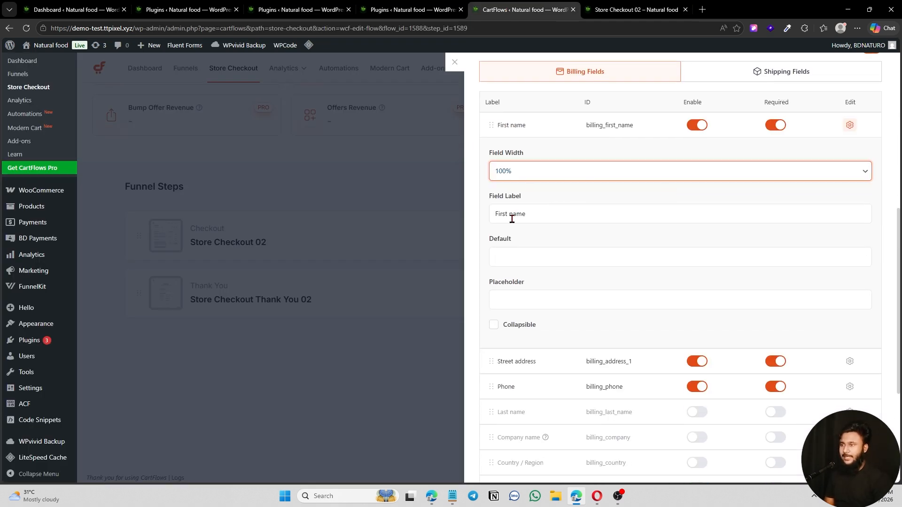
# Reload the live checkout page and clear the first name field to check its label
pyautogui.click(631, 5)
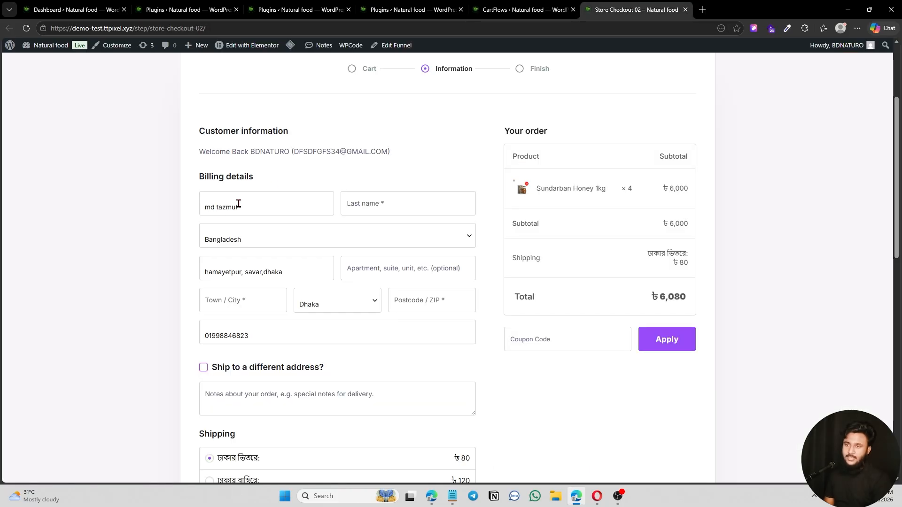
pyautogui.press('F5')
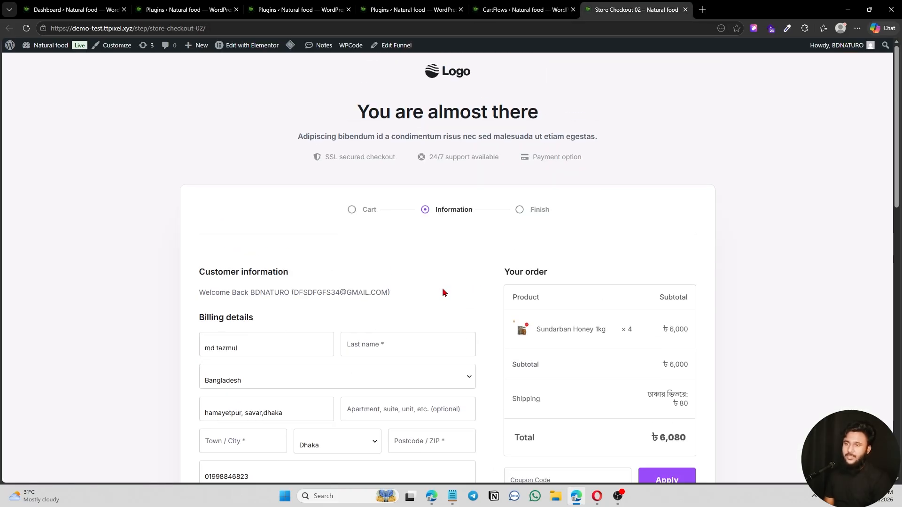
pyautogui.scroll(-4, 255, 217)
pyautogui.click(243, 161)
pyautogui.moveTo(242, 161); pyautogui.dragTo(164, 168)
pyautogui.press('BackSpace')
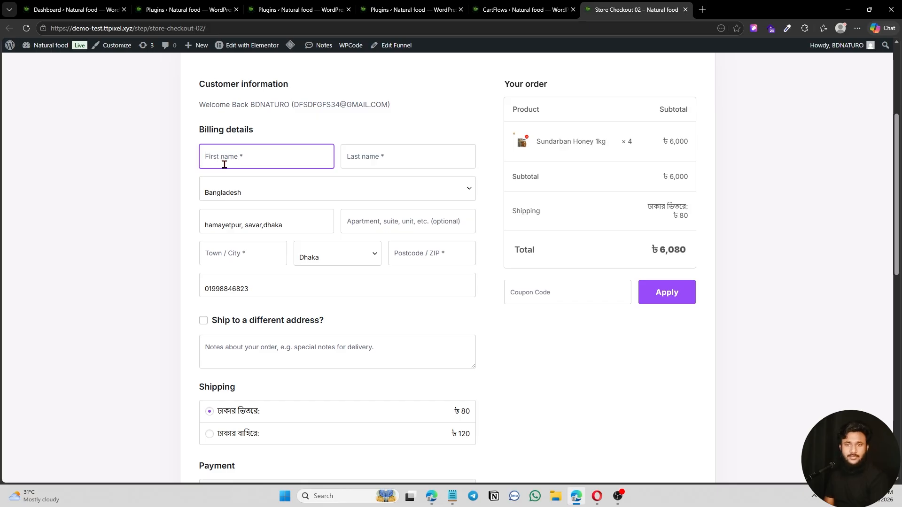
# Relabel the First name field as "সম্পূর্ণ নাম (Name) *", copied from the reference checkout page in Opera
pyautogui.click(527, 9)
pyautogui.scroll(-1, 701, 297)
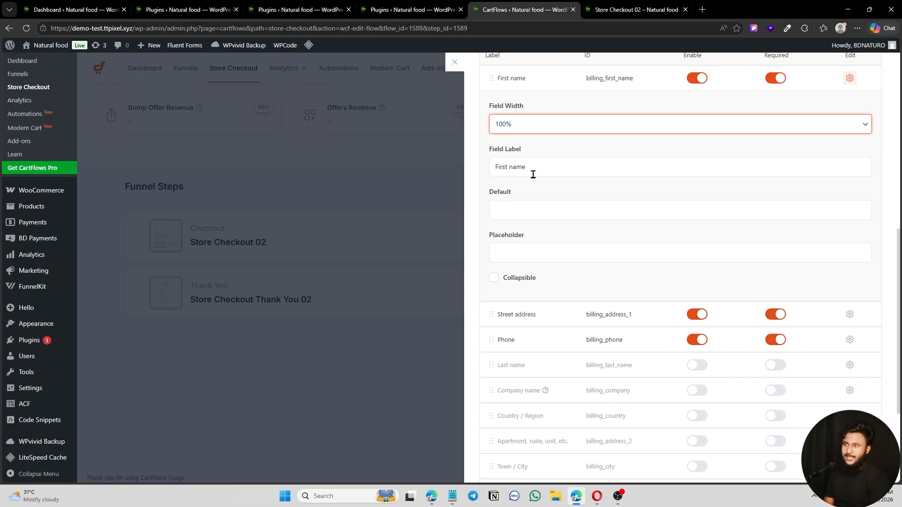
pyautogui.click(597, 497)
pyautogui.moveTo(303, 187); pyautogui.dragTo(214, 192)
pyautogui.hotkey('ctrl', 'c')
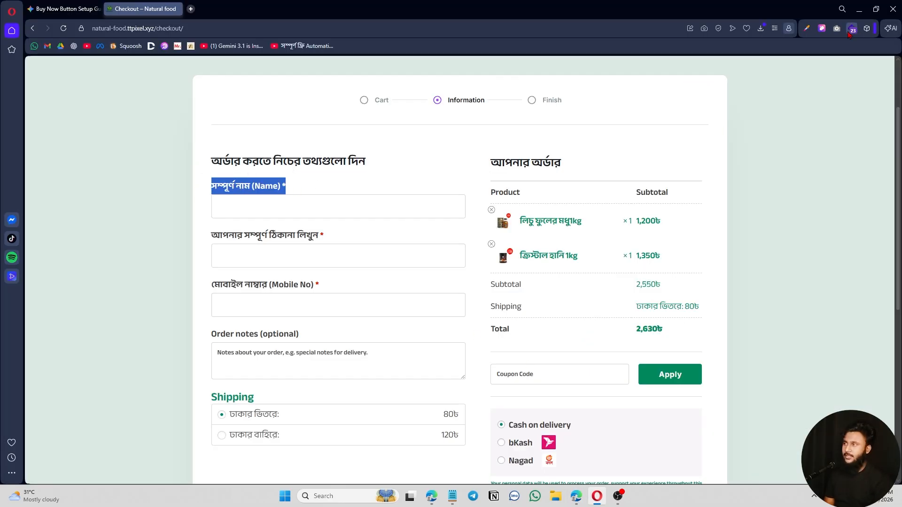
pyautogui.click(858, 10)
pyautogui.click(544, 174)
pyautogui.hotkey('ctrl', 'a')
pyautogui.hotkey('ctrl', 'v')
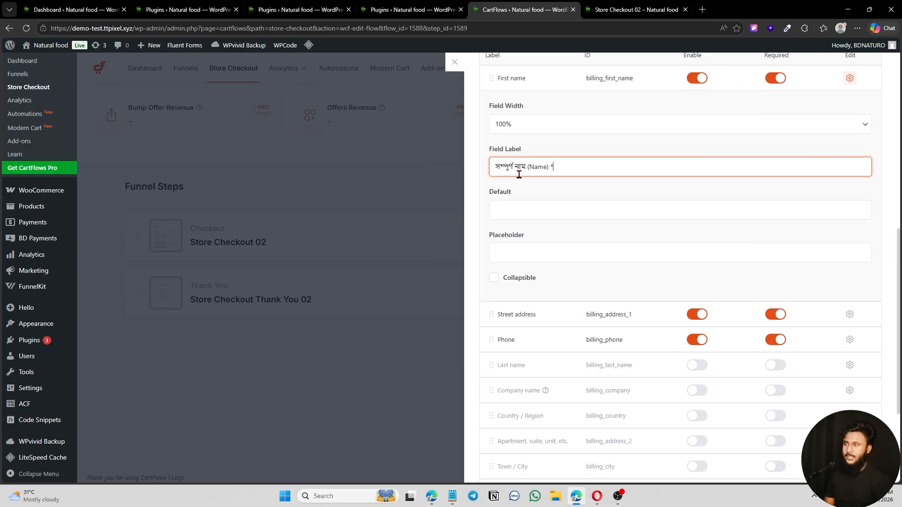
# Relabel the Street address field as "আপনার সম্পূর্ণ ঠিকানা লিখুন *", copied from the reference checkout page in Opera
pyautogui.click(597, 496)
pyautogui.click(300, 264)
pyautogui.moveTo(323, 235); pyautogui.dragTo(213, 234)
pyautogui.hotkey('ctrl', 'c')
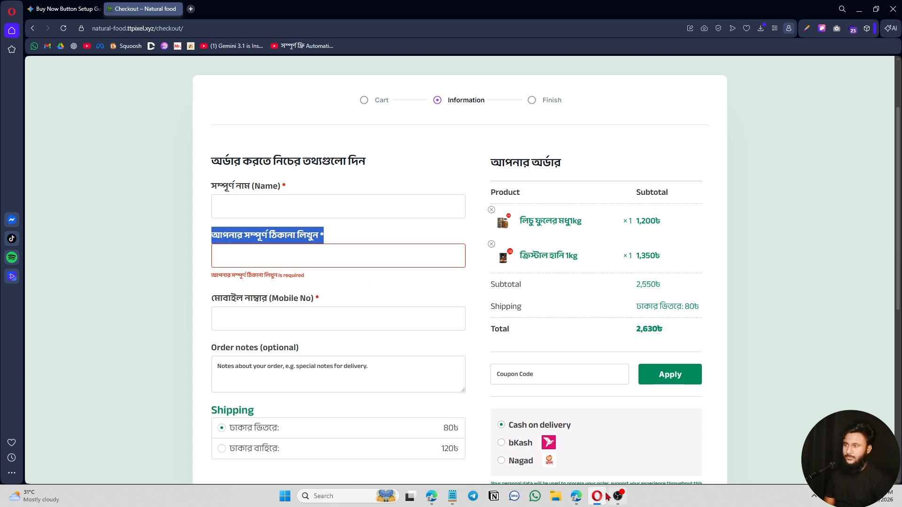
pyautogui.click(431, 496)
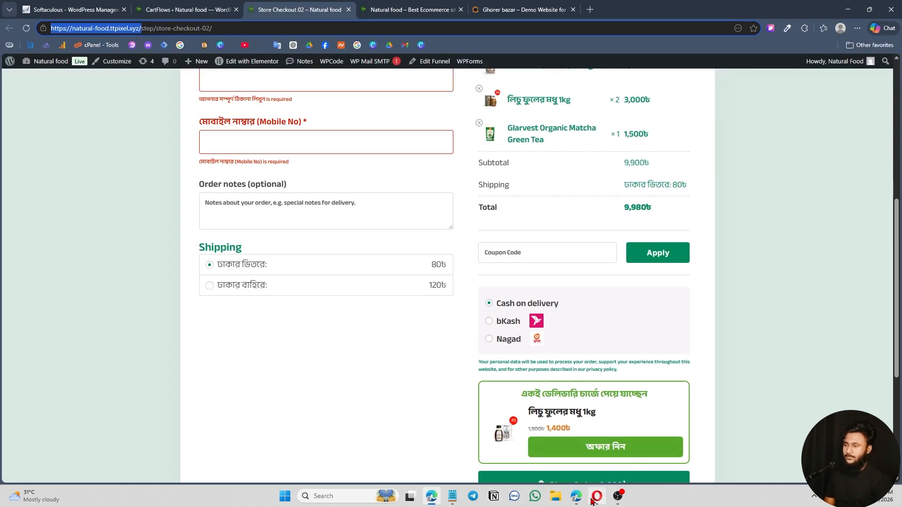
pyautogui.click(576, 496)
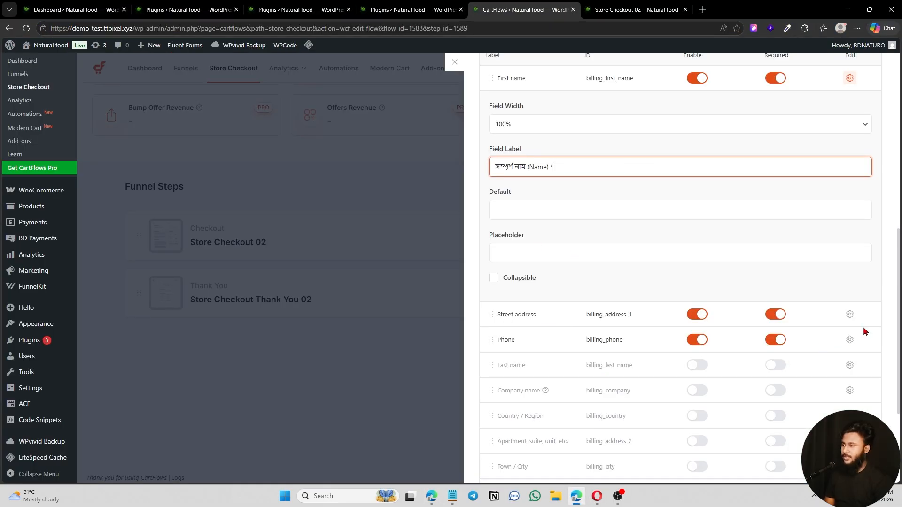
pyautogui.click(849, 315)
pyautogui.scroll(-4, 613, 352)
pyautogui.click(573, 218)
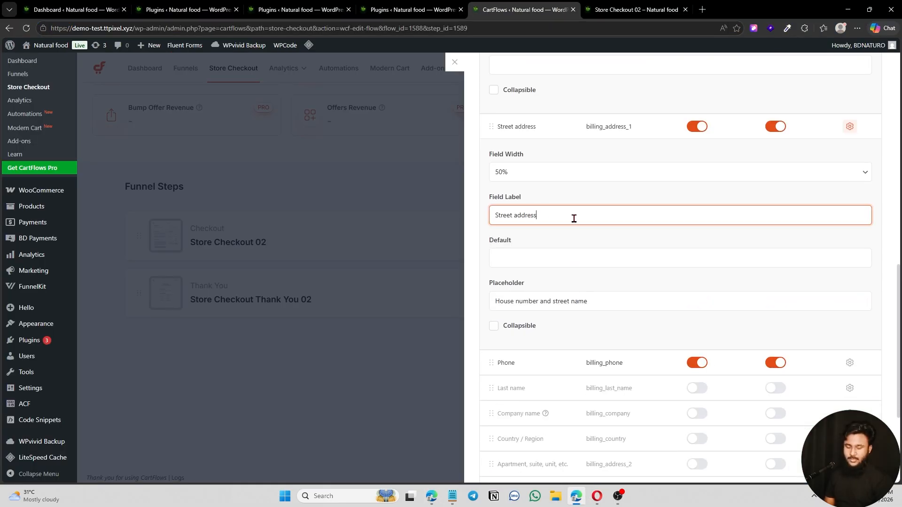
pyautogui.tripleClick(574, 219)
pyautogui.hotkey('ctrl', 'v')
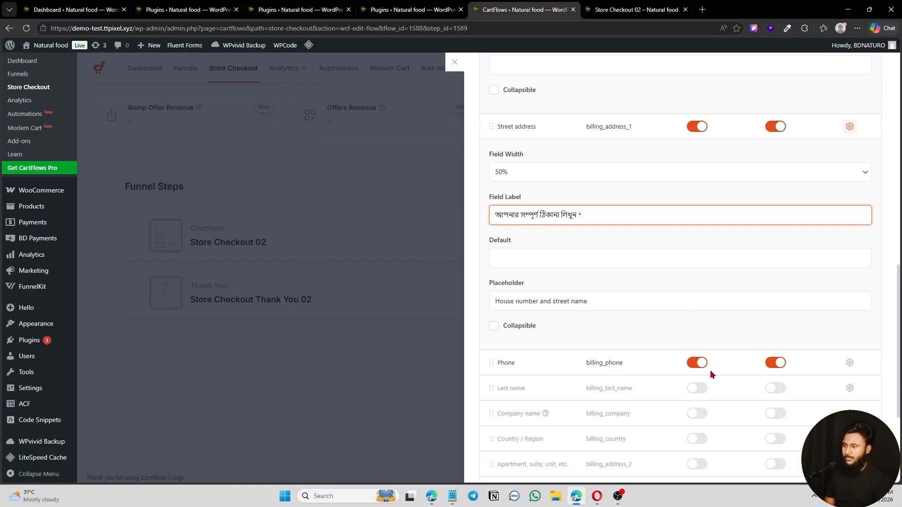
# Copy the "মোবাইল নাম্বার (Mobile No) *" label from the reference checkout page in Opera and return to the CartFlows settings
pyautogui.click(597, 496)
pyautogui.moveTo(324, 300); pyautogui.dragTo(212, 298)
pyautogui.hotkey('ctrl', 'c')
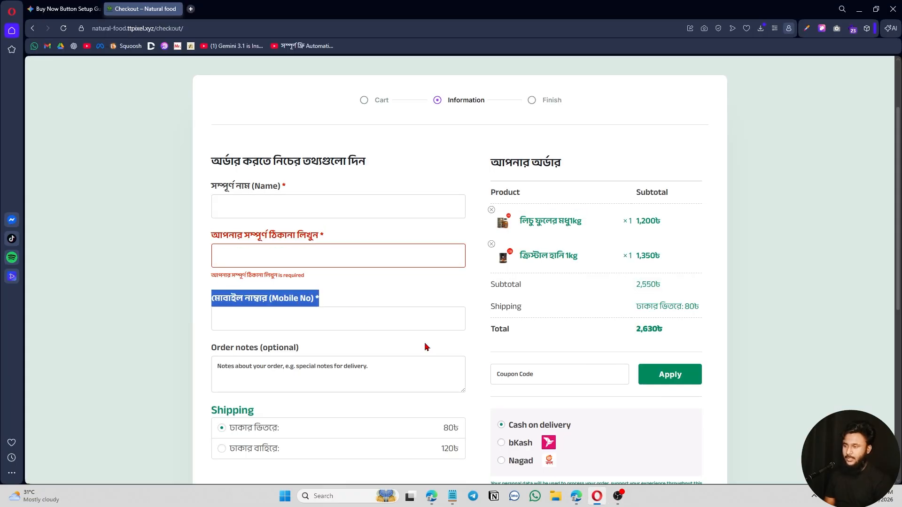
pyautogui.click(576, 497)
# Set the Street address billing field's width to 100%
pyautogui.click(559, 305)
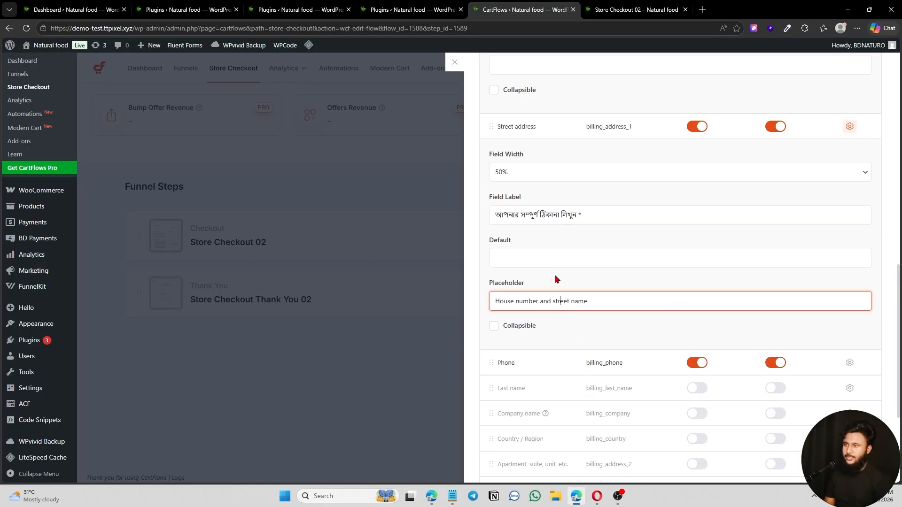
pyautogui.click(728, 179)
pyautogui.click(545, 213)
# Relabel the Phone billing field as "মোবাইল নাম্বার (Mobile No) *" using the copied text
pyautogui.scroll(-2, 829, 408)
pyautogui.click(850, 268)
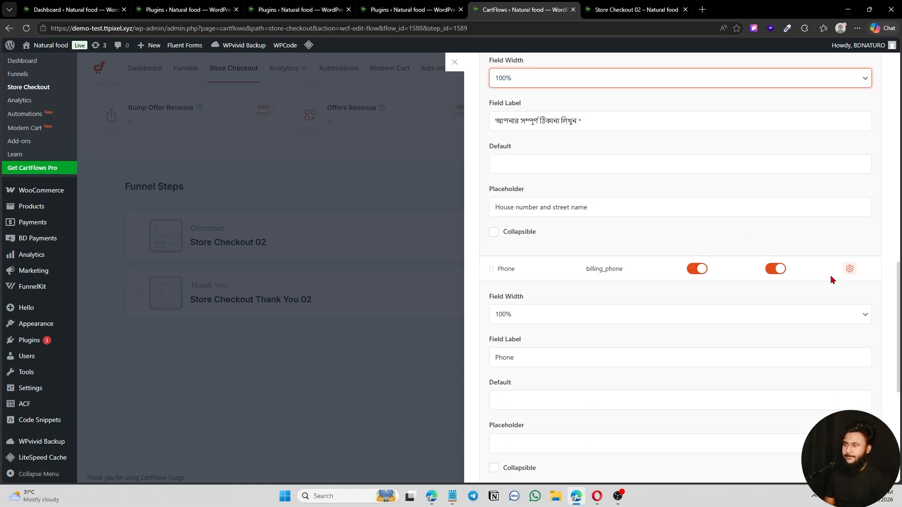
pyautogui.click(536, 359)
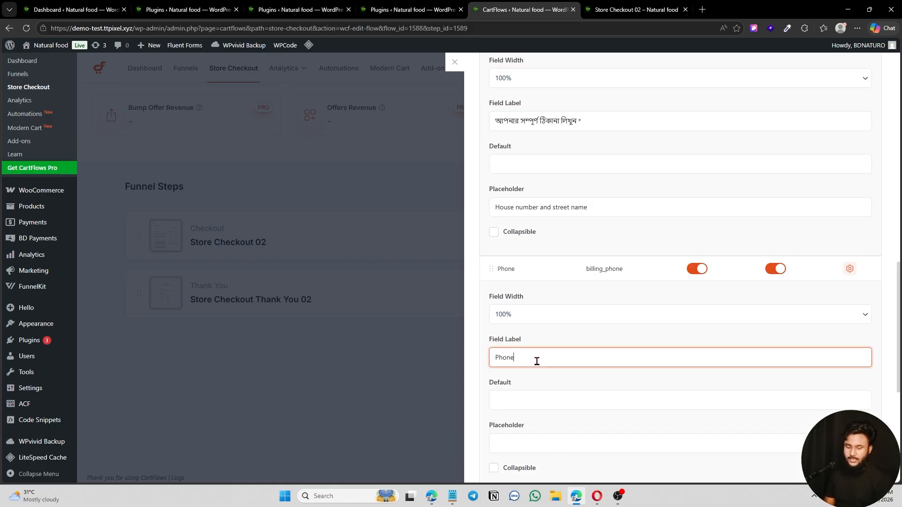
pyautogui.hotkey('ctrl', 'a')
pyautogui.hotkey('ctrl', 'v')
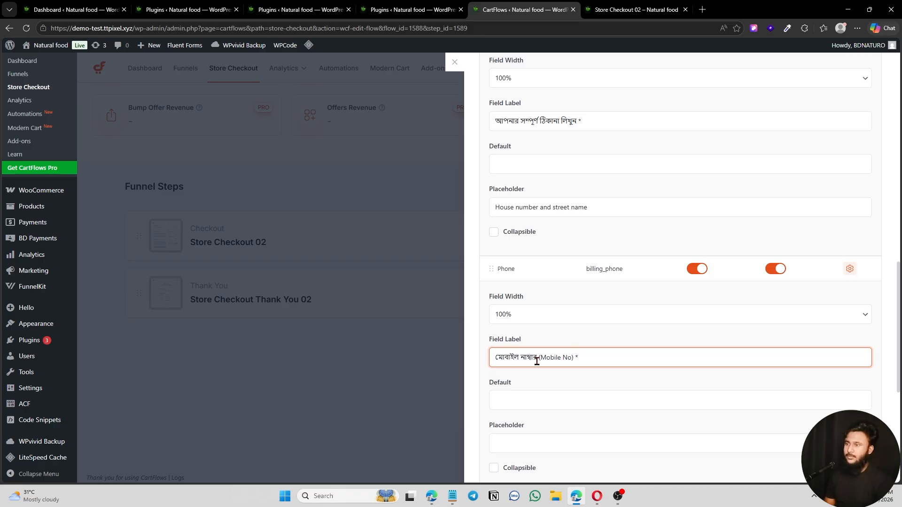
# Expand the Form Headings section of the checkout form settings
pyautogui.scroll(-5, 526, 362)
pyautogui.scroll(-2, 615, 376)
pyautogui.scroll(7, 824, 230)
pyautogui.scroll(8, 836, 181)
pyautogui.scroll(-8, 759, 279)
pyautogui.scroll(-7, 760, 279)
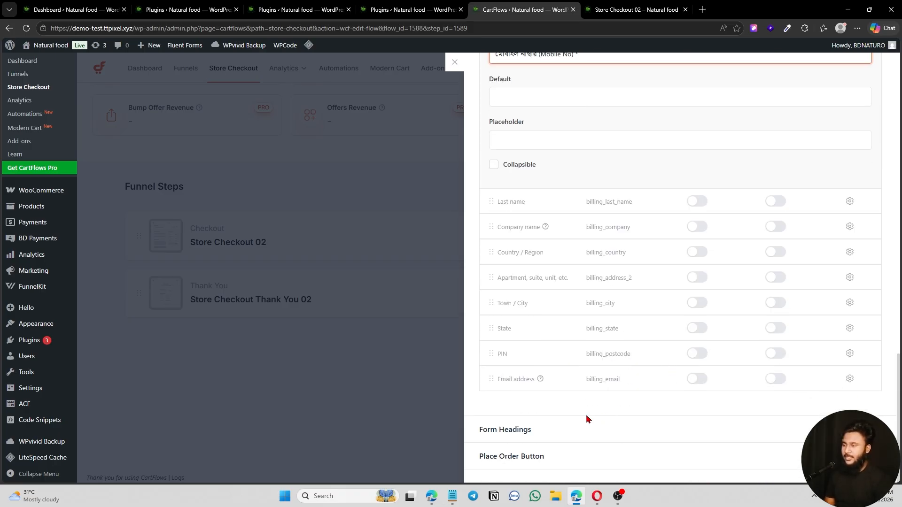
pyautogui.scroll(-4, 565, 348)
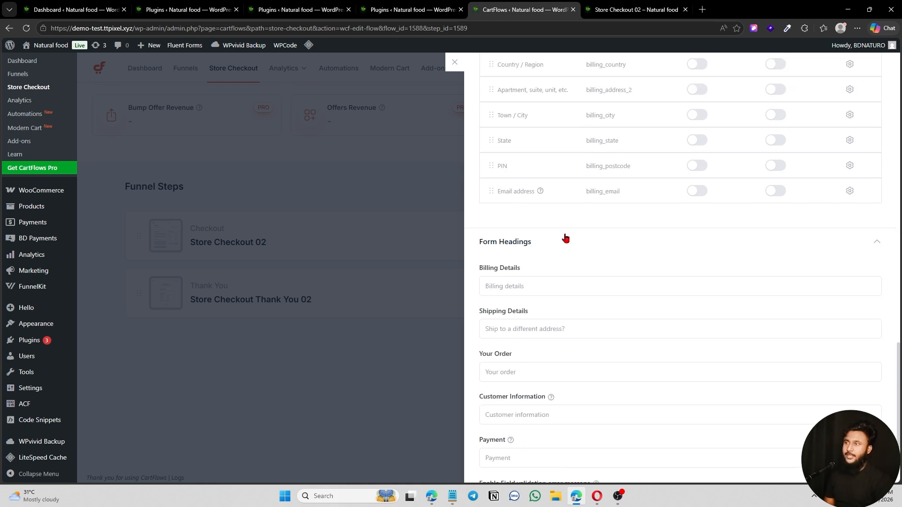
# Examine the billing details, shipping address and payment headings on the live checkout page
pyautogui.click(632, 4)
pyautogui.scroll(4, 210, 256)
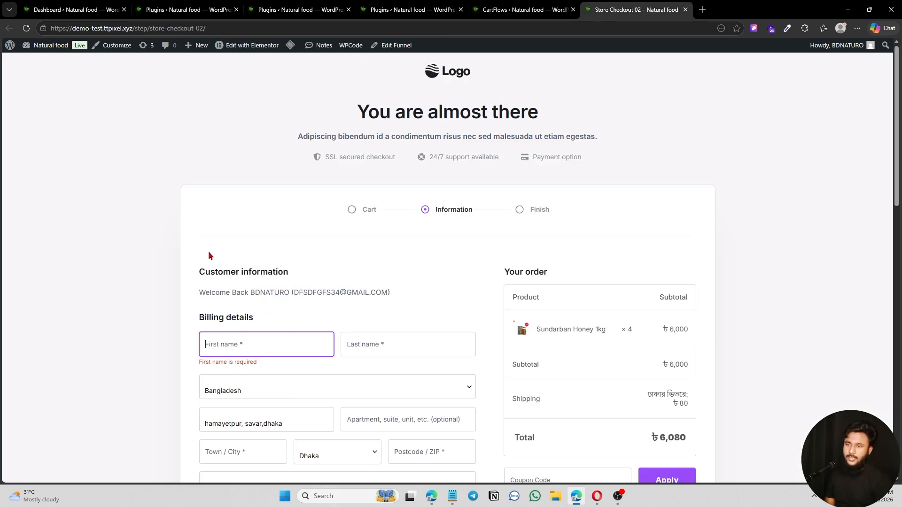
pyautogui.moveTo(199, 321); pyautogui.dragTo(256, 317)
pyautogui.scroll(-5, 296, 271)
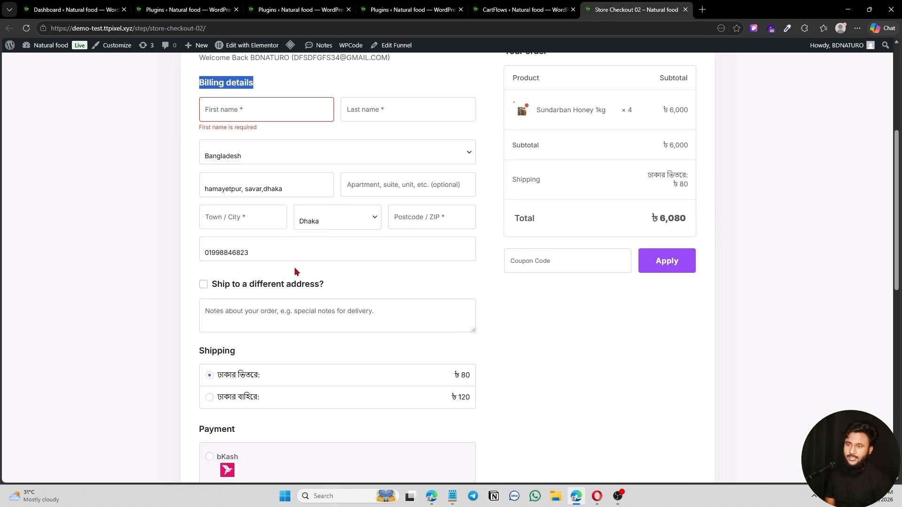
pyautogui.moveTo(209, 286); pyautogui.dragTo(330, 289)
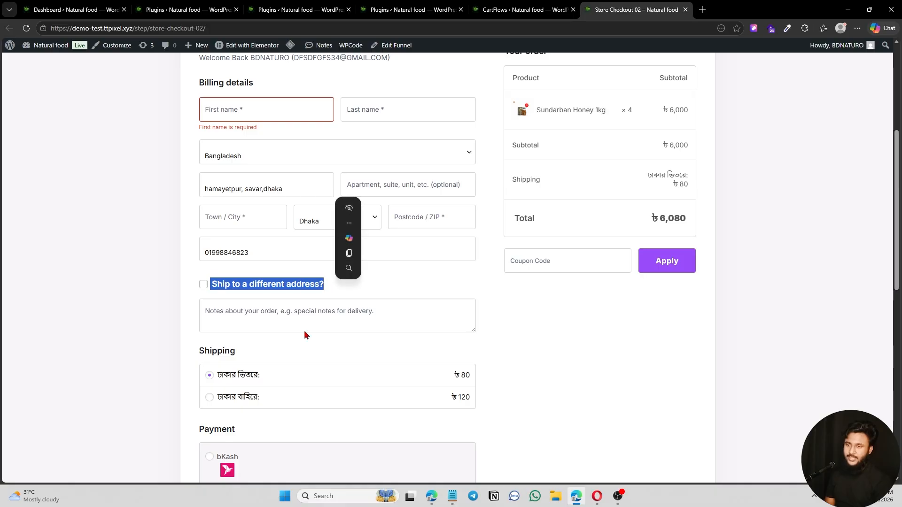
pyautogui.scroll(-2, 203, 305)
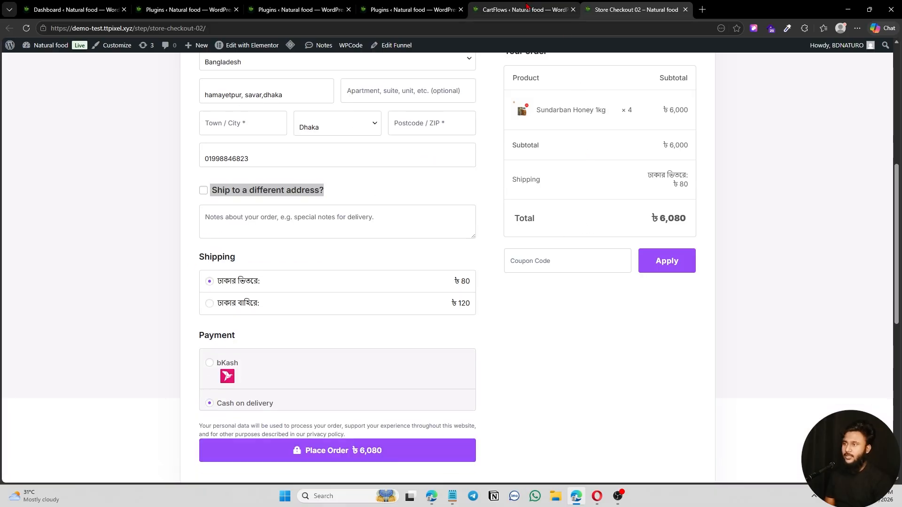
# Set the Billing Details form heading to "অর্ডার করতে নিচের তথ্যগুলো দিন", copied from the reference site's checkout page
pyautogui.click(522, 10)
pyautogui.scroll(-3, 667, 350)
pyautogui.scroll(3, 616, 359)
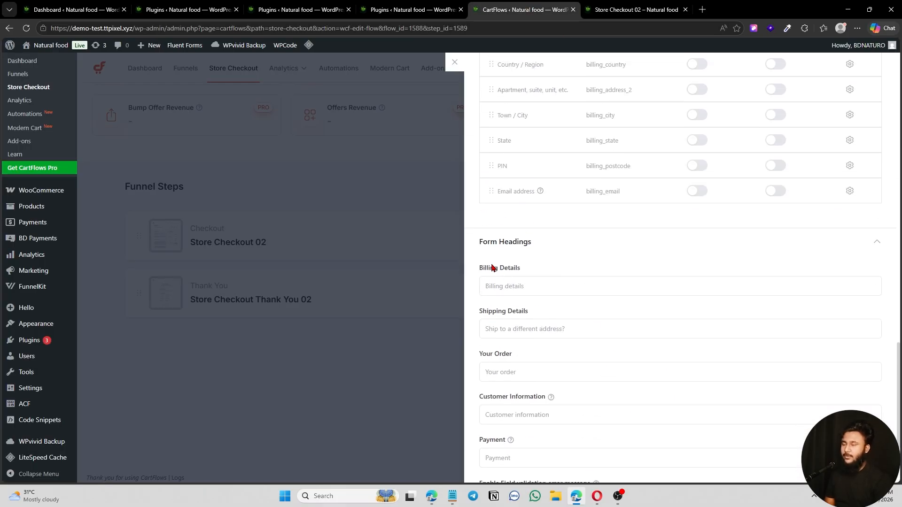
pyautogui.click(540, 286)
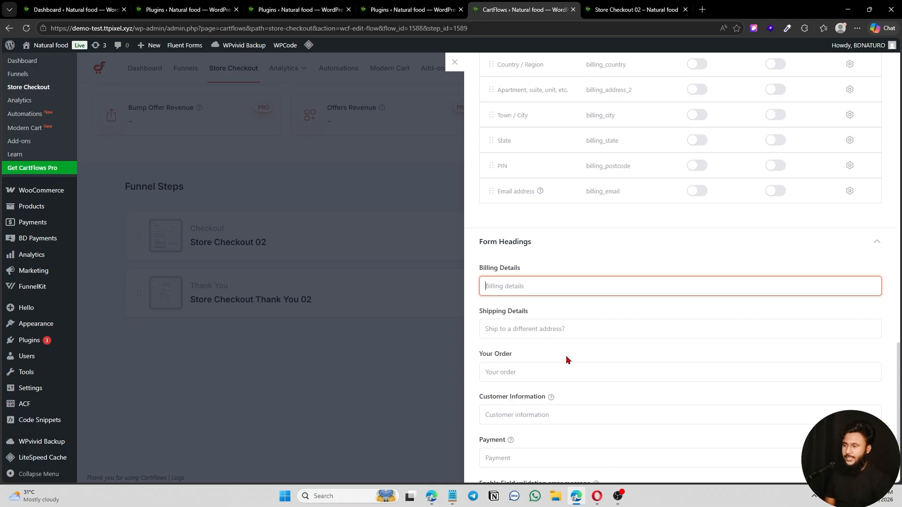
pyautogui.hotkey('alt', 'Tab')
pyautogui.scroll(-2, 314, 369)
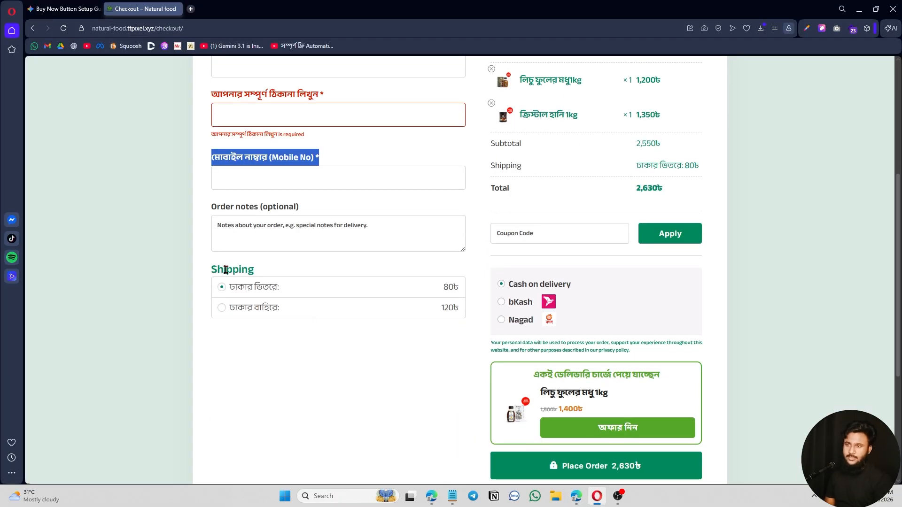
pyautogui.scroll(5, 231, 272)
pyautogui.moveTo(211, 257); pyautogui.dragTo(365, 257)
pyautogui.hotkey('ctrl', 'c')
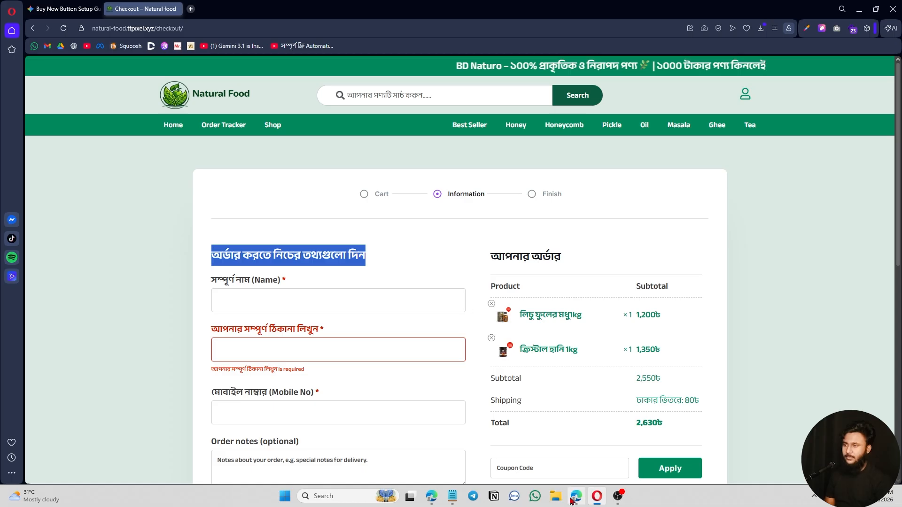
pyautogui.hotkey('alt', 'Tab')
pyautogui.hotkey('ctrl', 'v')
pyautogui.scroll(-2, 604, 266)
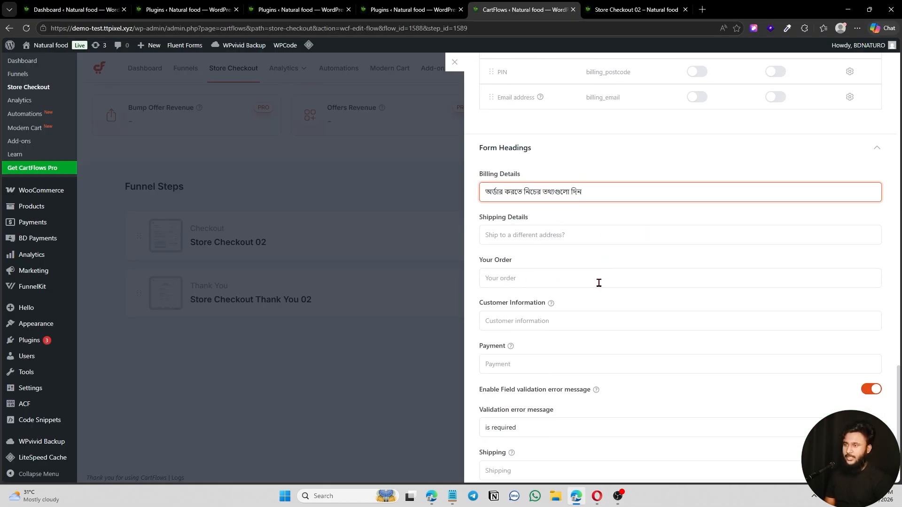
# Save the checkout form settings and reload the live Store Checkout 02 page to review its fields and heading
pyautogui.scroll(-1, 533, 395)
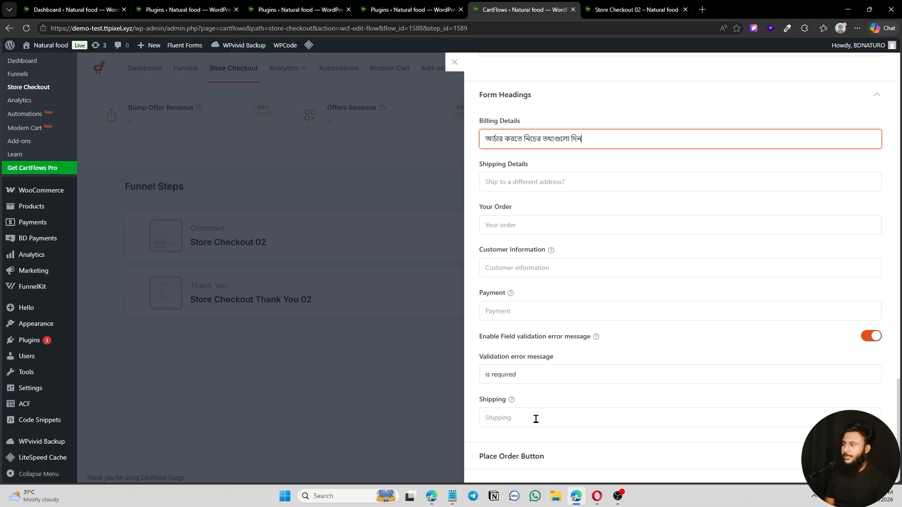
pyautogui.scroll(20, 535, 418)
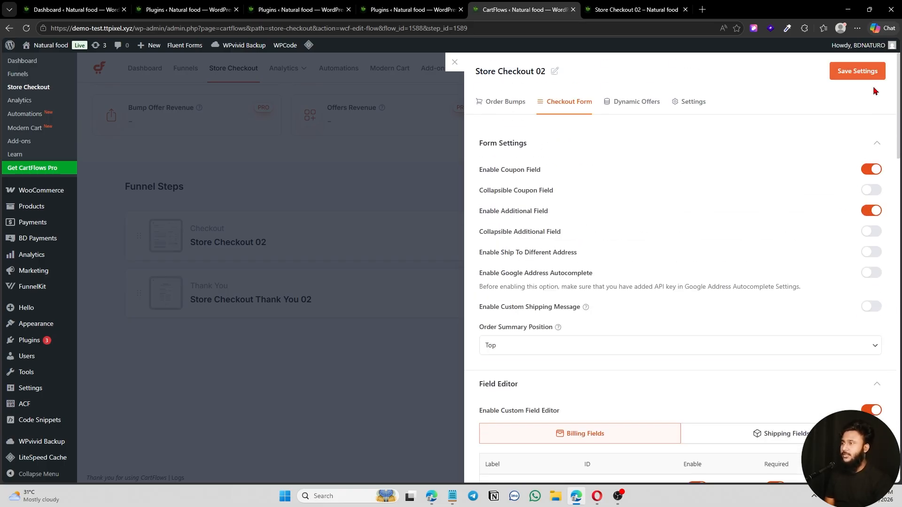
pyautogui.click(870, 76)
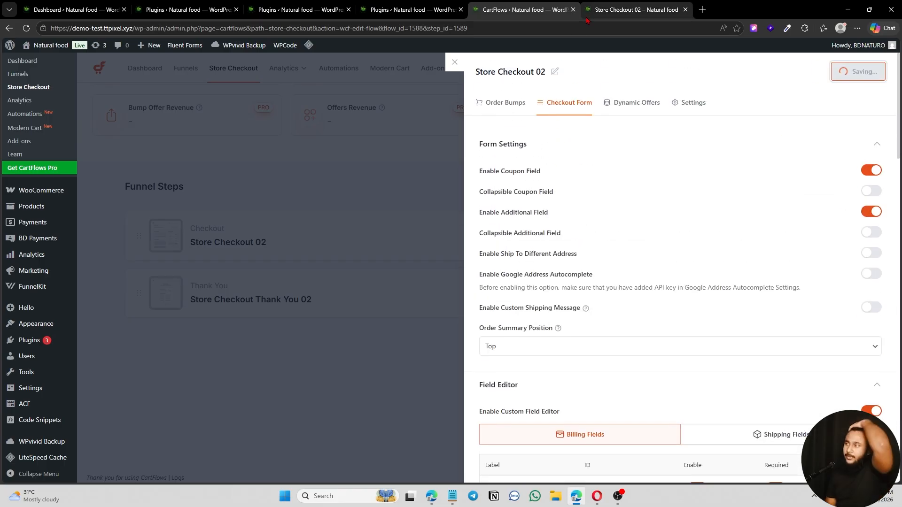
pyautogui.click(625, 11)
pyautogui.click(26, 28)
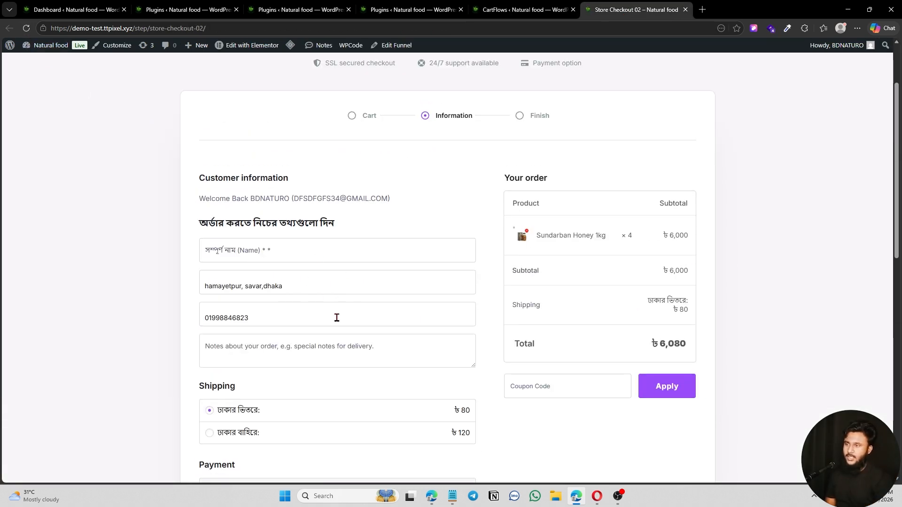
pyautogui.scroll(-5, 392, 403)
pyautogui.scroll(5, 384, 282)
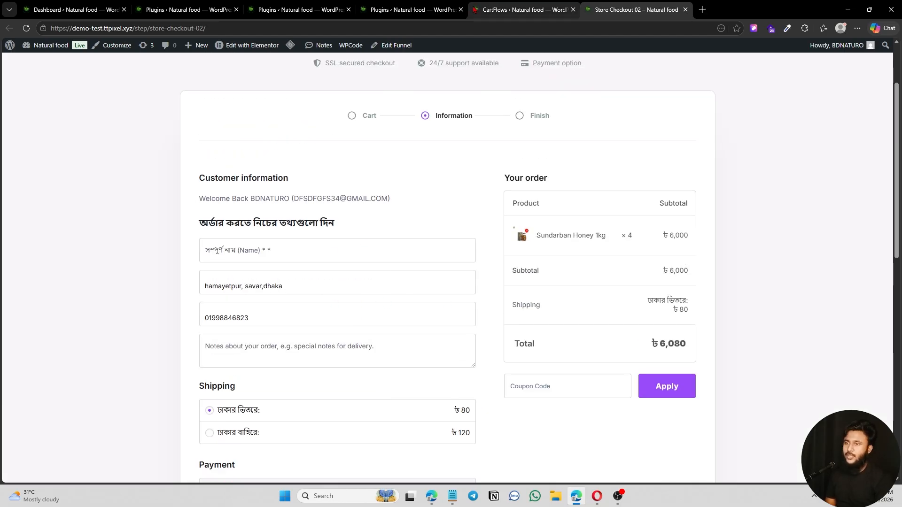
# Close the checkout form settings and open the Store Checkout 02 step for editing in Elementor
pyautogui.click(511, 8)
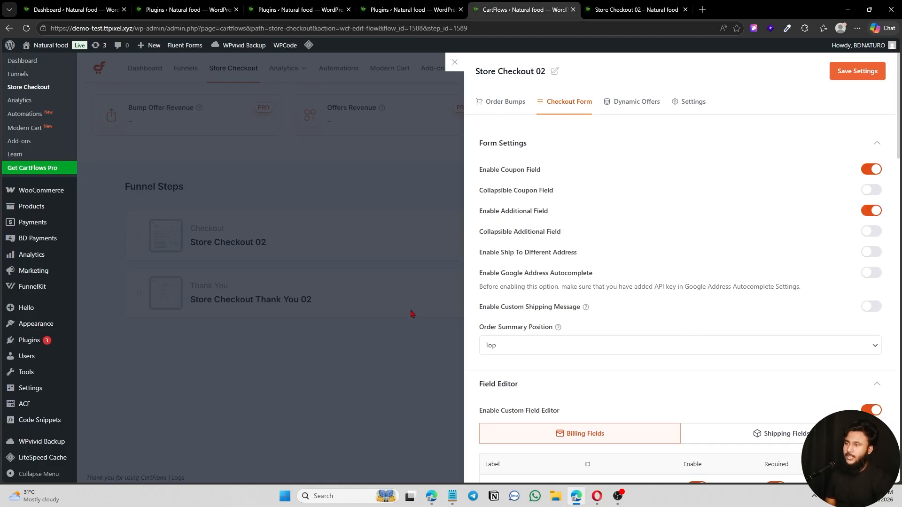
pyautogui.click(411, 314)
pyautogui.click(765, 237)
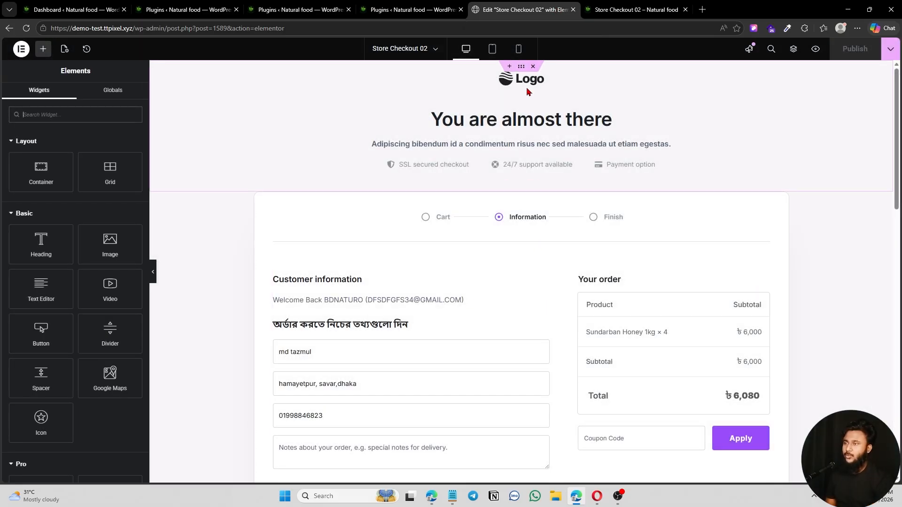
# Delete the placeholder subtitle and the "You are almost there" heading above the checkout form
pyautogui.click(533, 120)
pyautogui.click(538, 145)
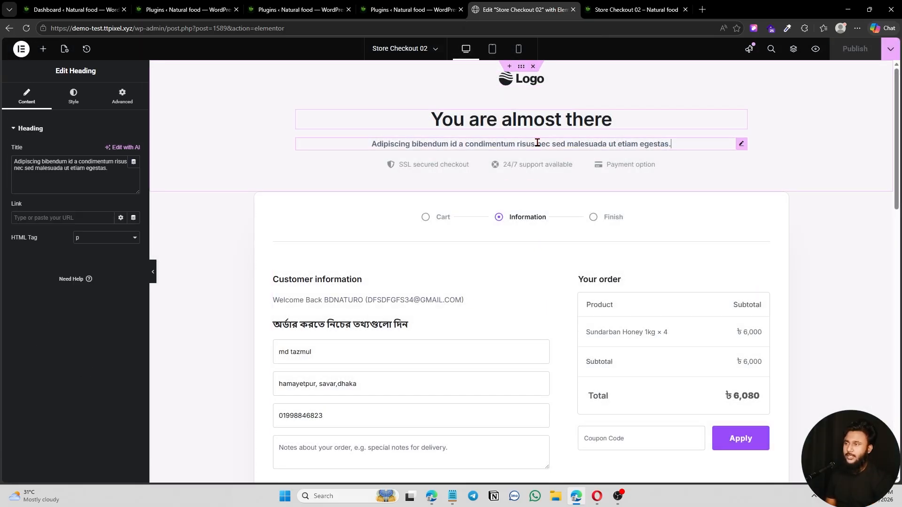
pyautogui.rightClick(616, 145)
pyautogui.click(636, 369)
pyautogui.click(509, 119)
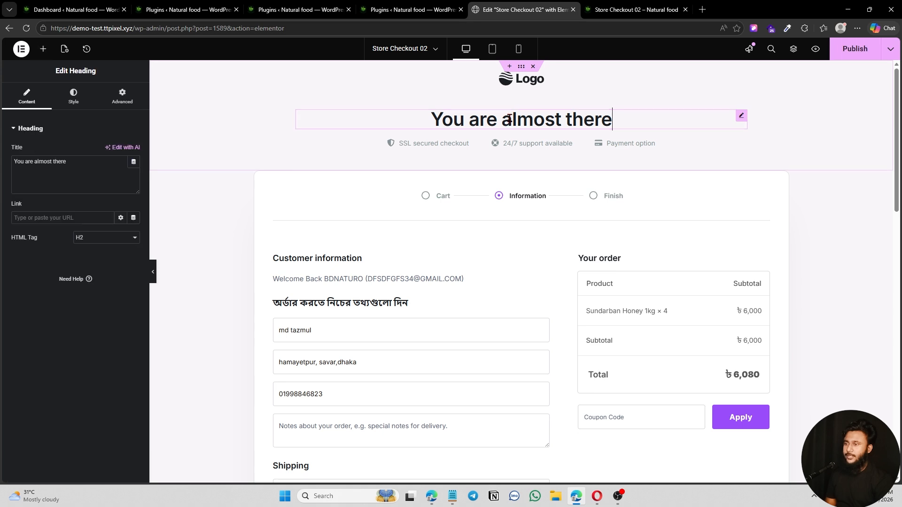
pyautogui.rightClick(509, 118)
pyautogui.click(547, 345)
# Delete the placeholder logo above the checkout form and the footer section holding the policy links and copyright line
pyautogui.rightClick(519, 79)
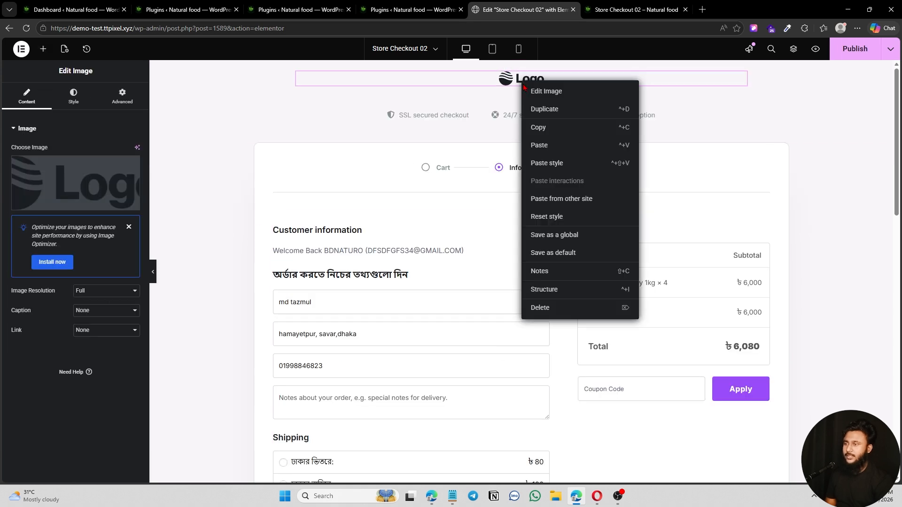
pyautogui.click(549, 308)
pyautogui.scroll(-15, 544, 306)
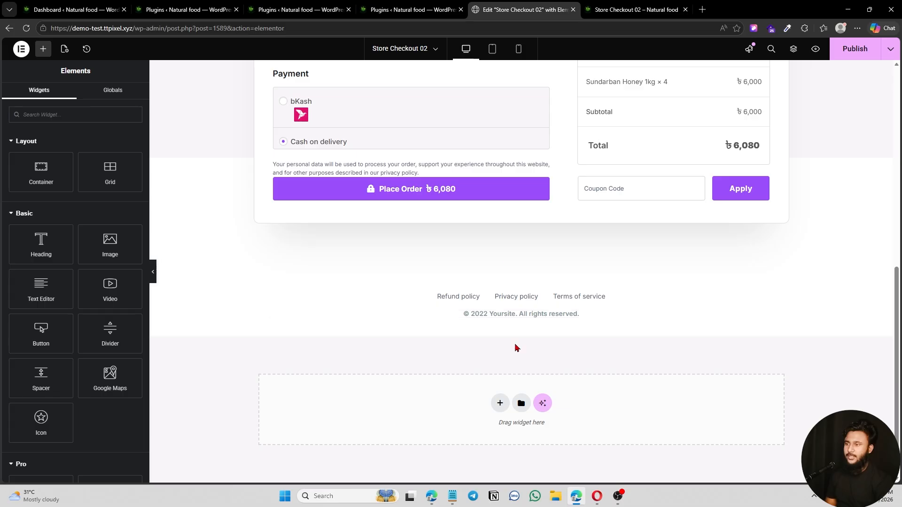
pyautogui.click(536, 266)
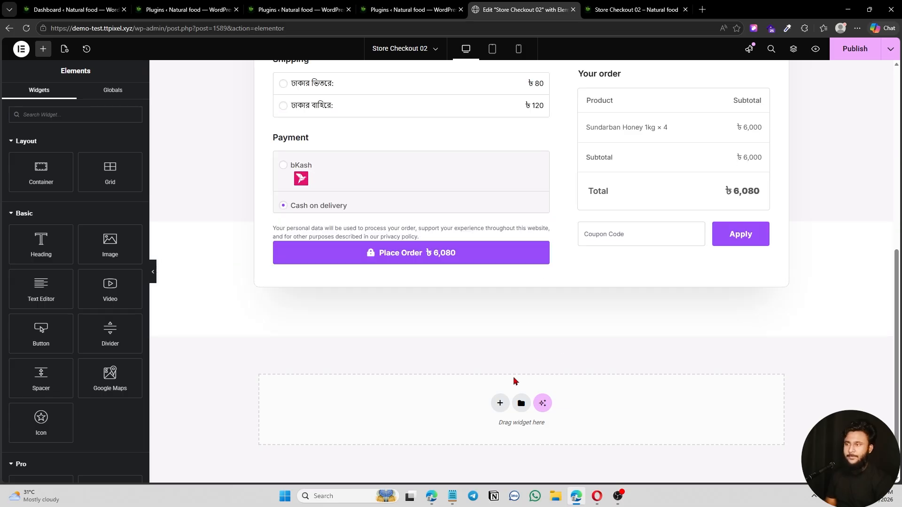
# Set the Checkout Form widget's layout to Two Column
pyautogui.scroll(7, 515, 378)
pyautogui.scroll(-1, 487, 236)
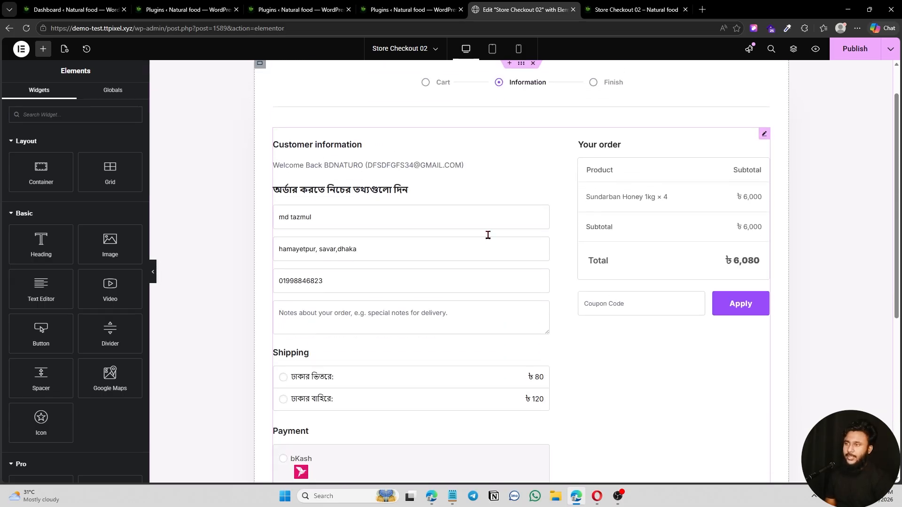
pyautogui.click(509, 203)
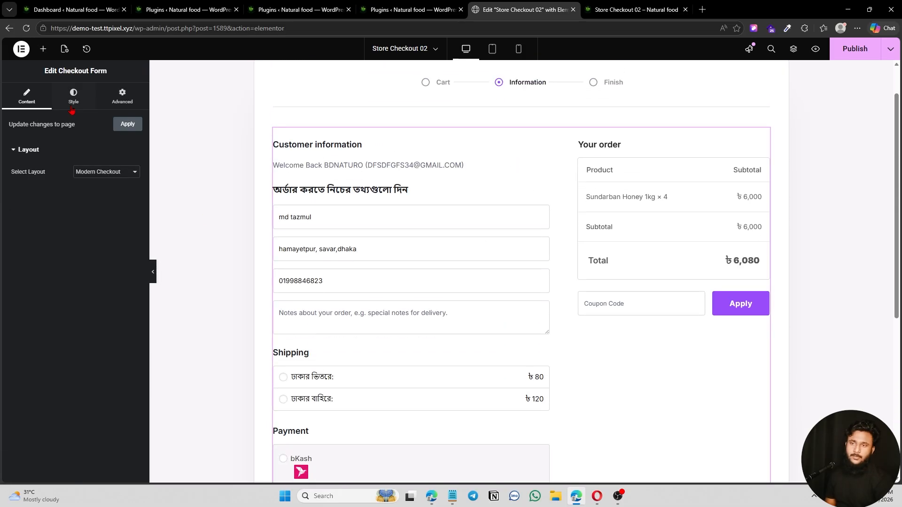
pyautogui.click(111, 172)
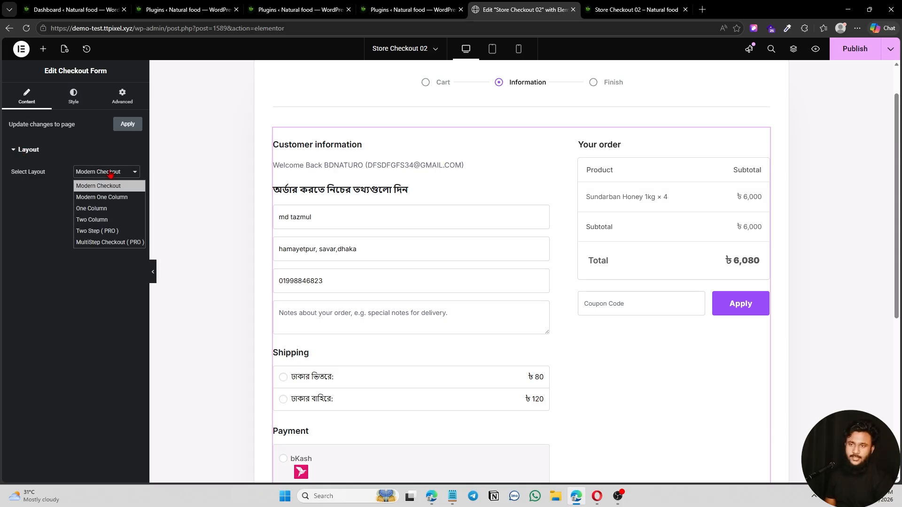
pyautogui.click(115, 224)
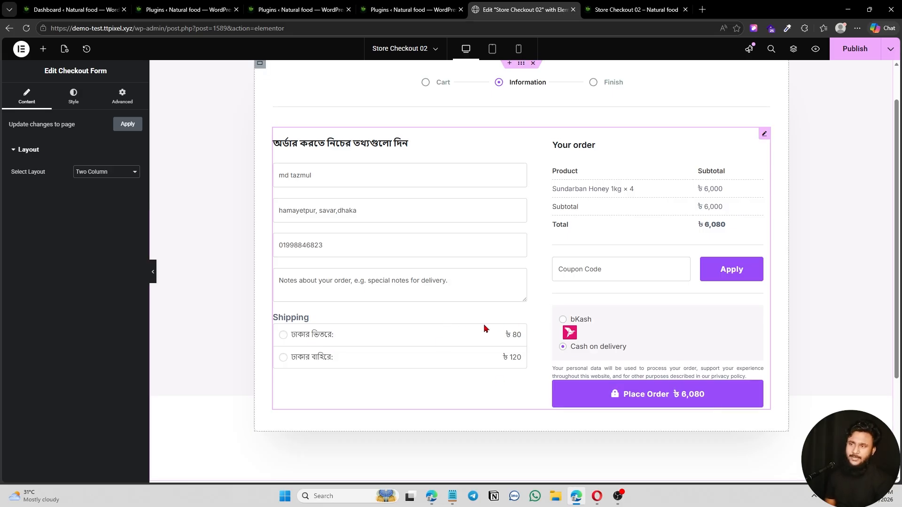
# Clear the prefilled street address and full name from the checkout form preview so their placeholders can be checked
pyautogui.click(379, 204)
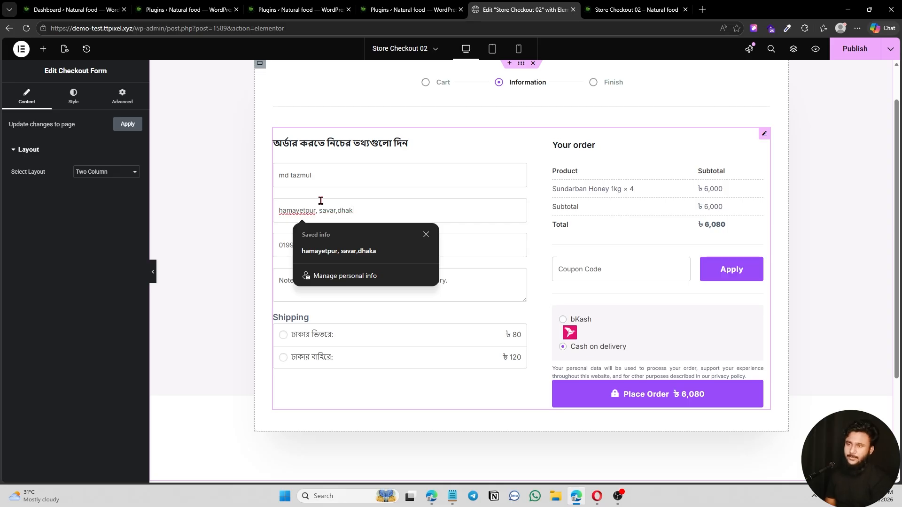
pyautogui.press('BackSpace')
pyautogui.press('BackSpace')
pyautogui.press('BackSpace')
pyautogui.press('BackSpace')
pyautogui.press('BackSpace')
pyautogui.press('BackSpace')
pyautogui.press('BackSpace')
pyautogui.press('BackSpace')
pyautogui.press('BackSpace')
pyautogui.press('BackSpace')
pyautogui.press('BackSpace')
pyautogui.press('BackSpace')
pyautogui.press('BackSpace')
pyautogui.click(329, 178)
pyautogui.press('BackSpace')
pyautogui.press('BackSpace')
pyautogui.press('BackSpace')
pyautogui.press('BackSpace')
pyautogui.press('BackSpace')
pyautogui.press('BackSpace')
pyautogui.press('BackSpace')
pyautogui.press('BackSpace')
pyautogui.press('BackSpace')
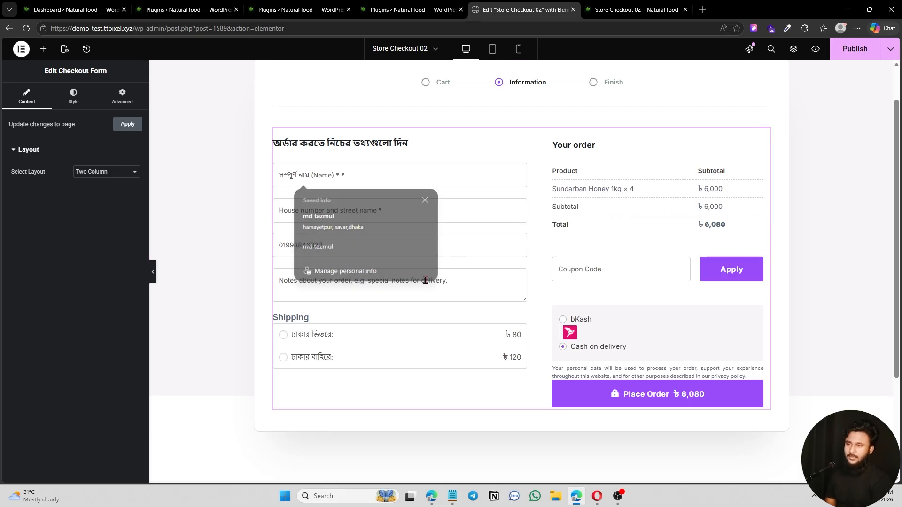
pyautogui.click(416, 284)
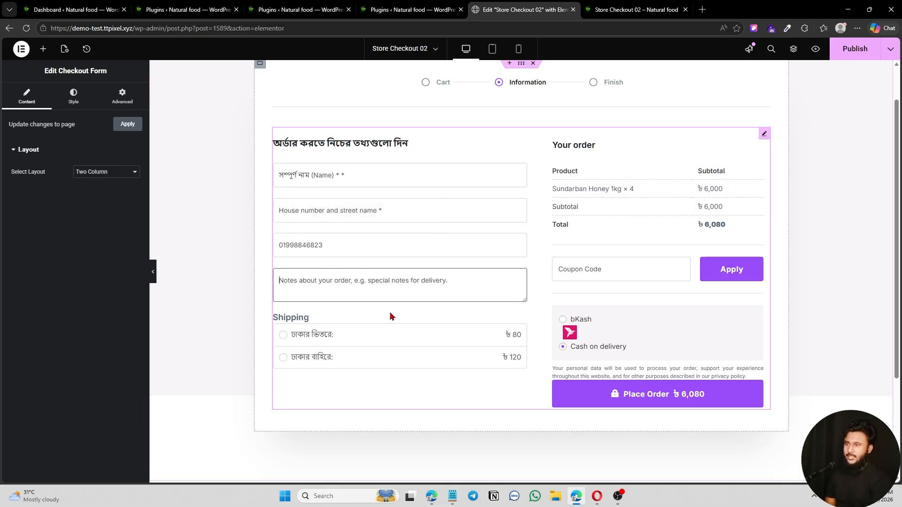
pyautogui.click(381, 214)
pyautogui.click(269, 221)
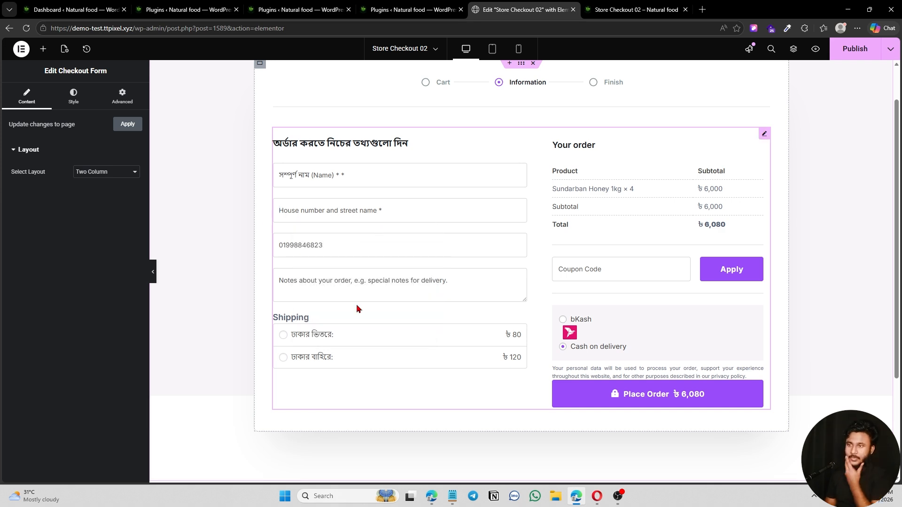
# Clear the prefilled mobile number from the checkout form preview to check its placeholder
pyautogui.click(341, 243)
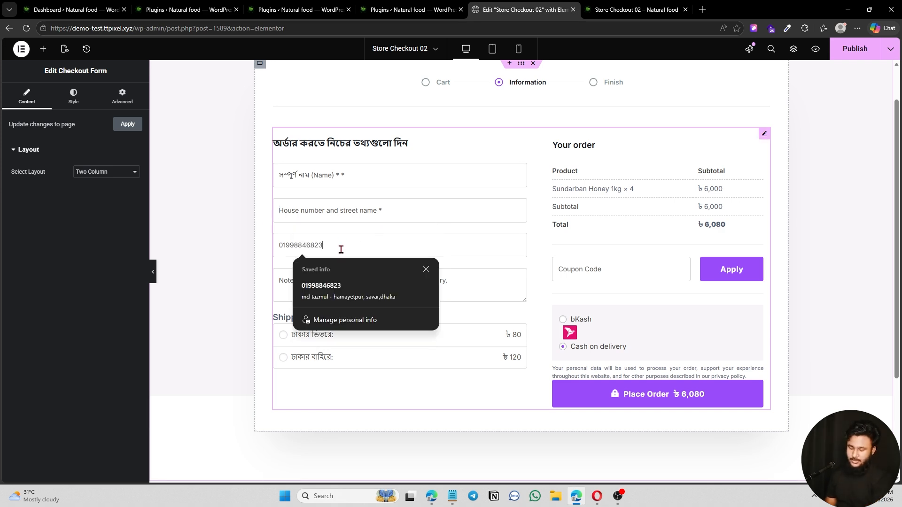
pyautogui.press('BackSpace')
pyautogui.press('BackSpace')
pyautogui.press('BackSpace')
pyautogui.press('BackSpace')
pyautogui.press('BackSpace')
pyautogui.press('BackSpace')
pyautogui.press('BackSpace')
pyautogui.press('BackSpace')
pyautogui.press('BackSpace')
pyautogui.press('BackSpace')
pyautogui.press('BackSpace')
pyautogui.click(254, 277)
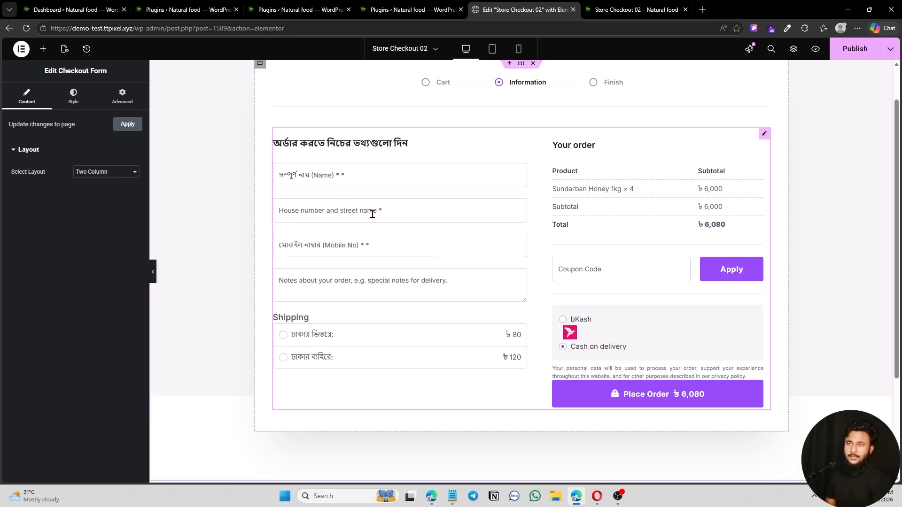
# Set the Checkout Form widget's global primary color to green #0F9557
pyautogui.click(77, 102)
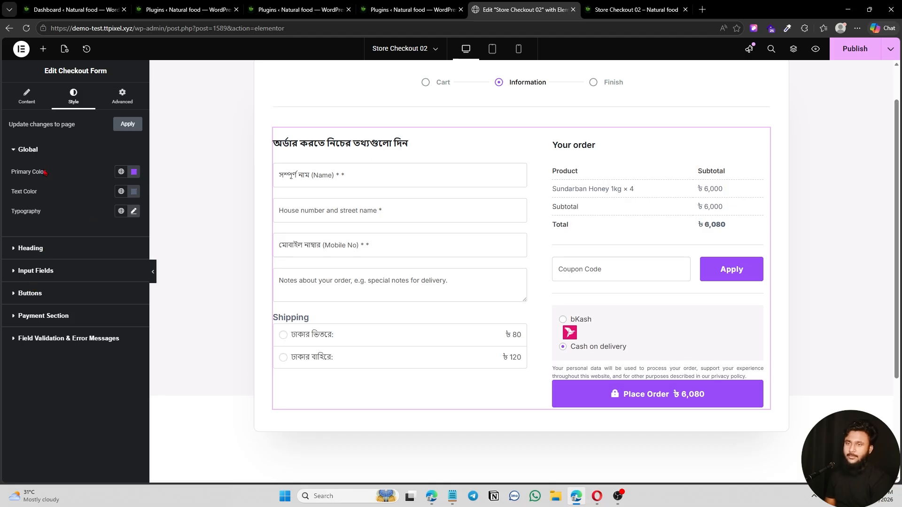
pyautogui.click(121, 172)
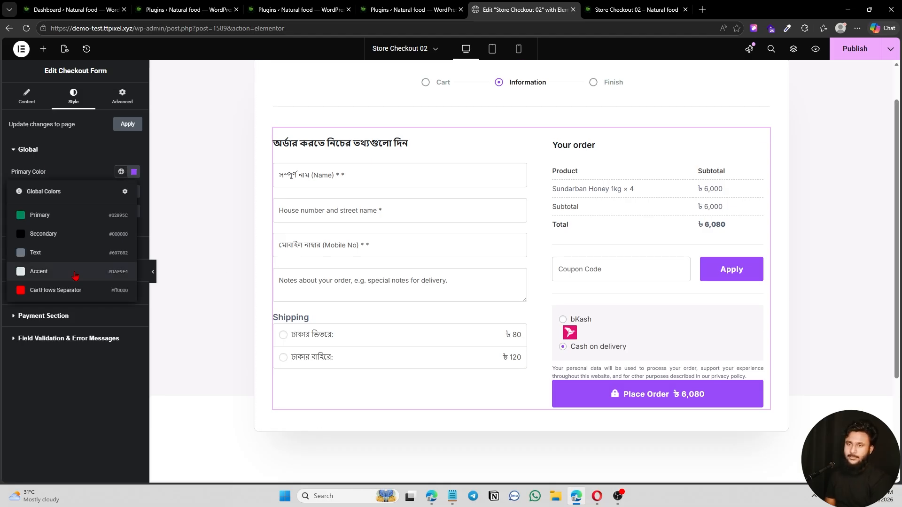
pyautogui.click(57, 291)
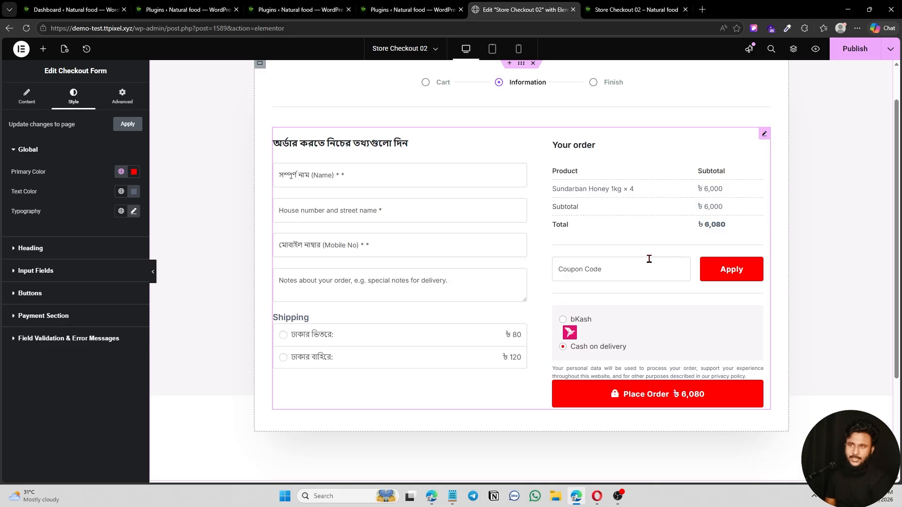
pyautogui.click(134, 172)
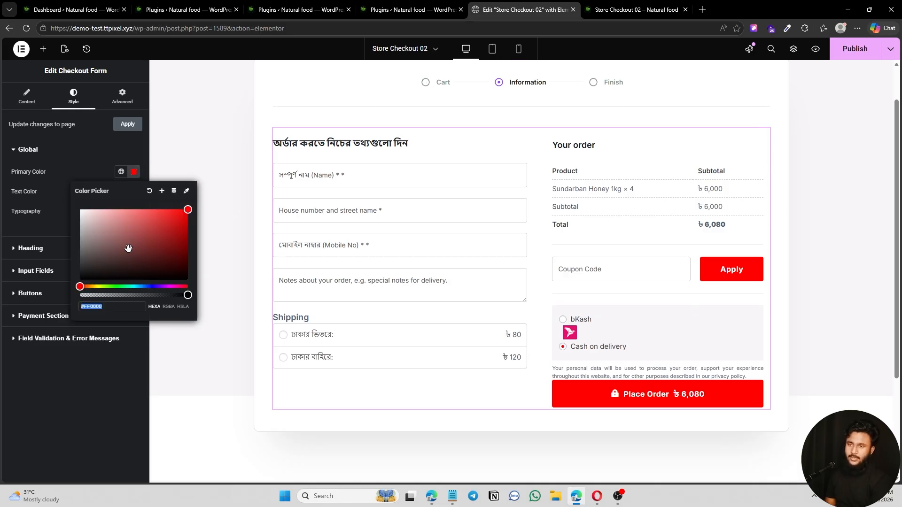
pyautogui.moveTo(108, 284); pyautogui.dragTo(126, 287)
pyautogui.moveTo(178, 227); pyautogui.dragTo(177, 237)
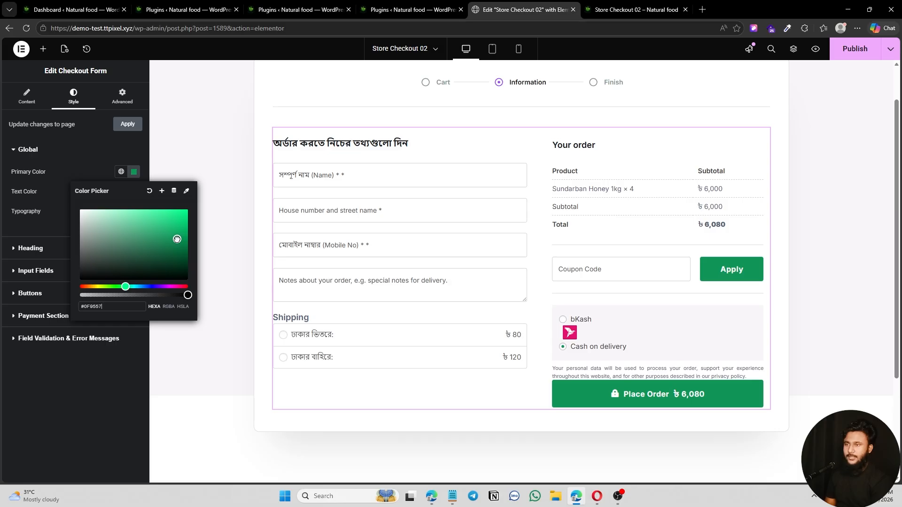
pyautogui.click(211, 153)
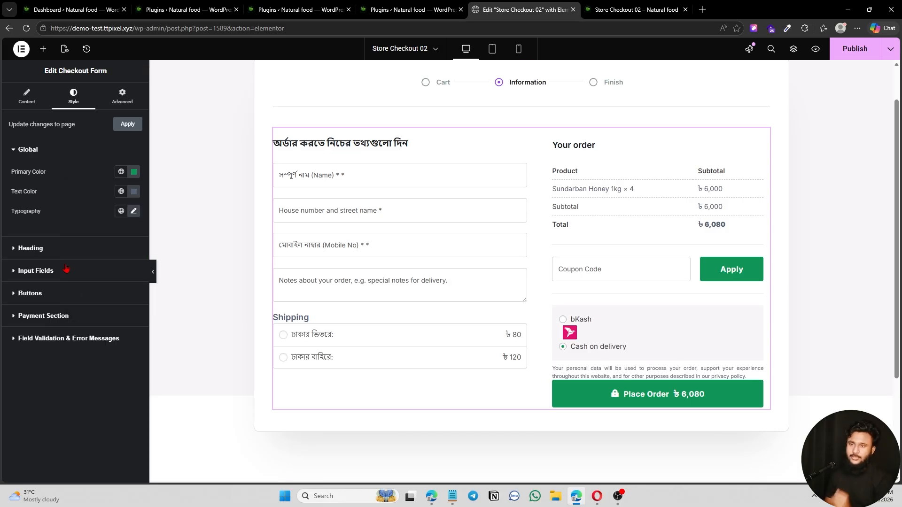
# Set the Checkout Form widget's global typography family to Anek Bangla
pyautogui.click(134, 212)
pyautogui.click(107, 255)
pyautogui.write('anek')
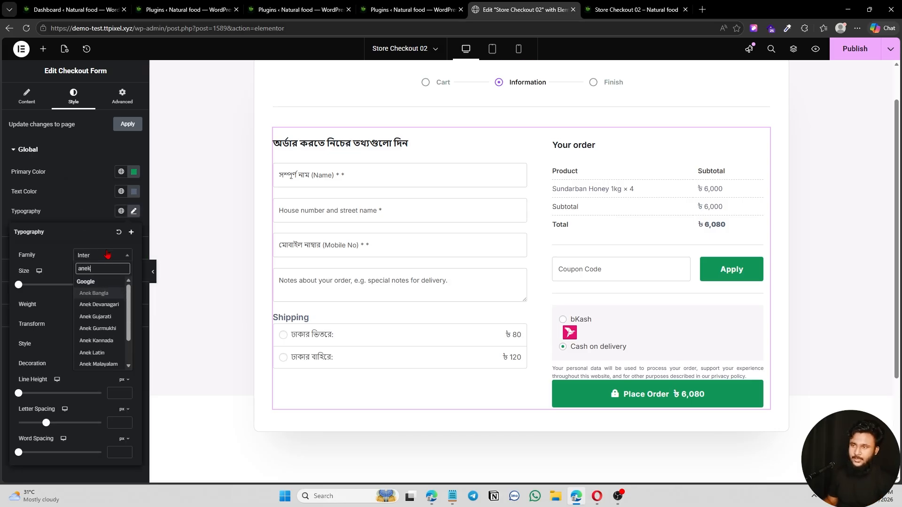
pyautogui.click(106, 296)
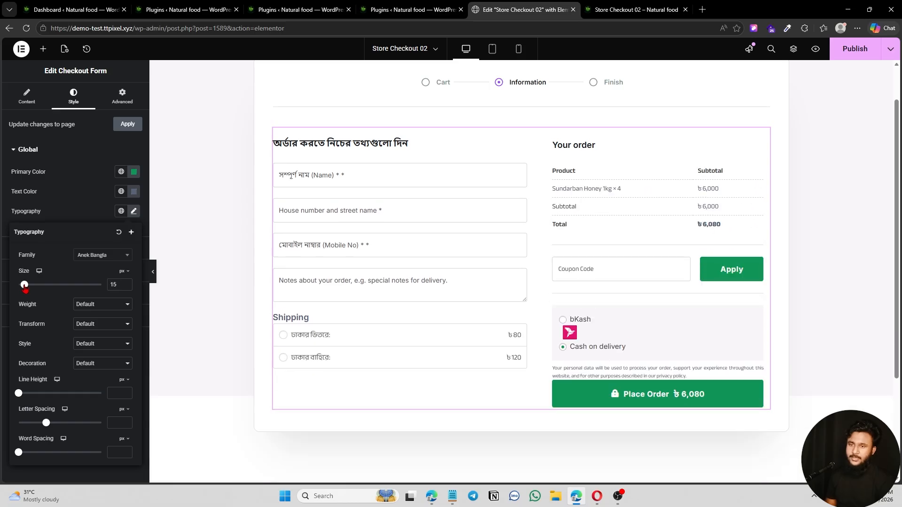
# Try the 700 and 900 weights for the Checkout Form's global typography, and set it to 400 (Normal)
pyautogui.click(100, 305)
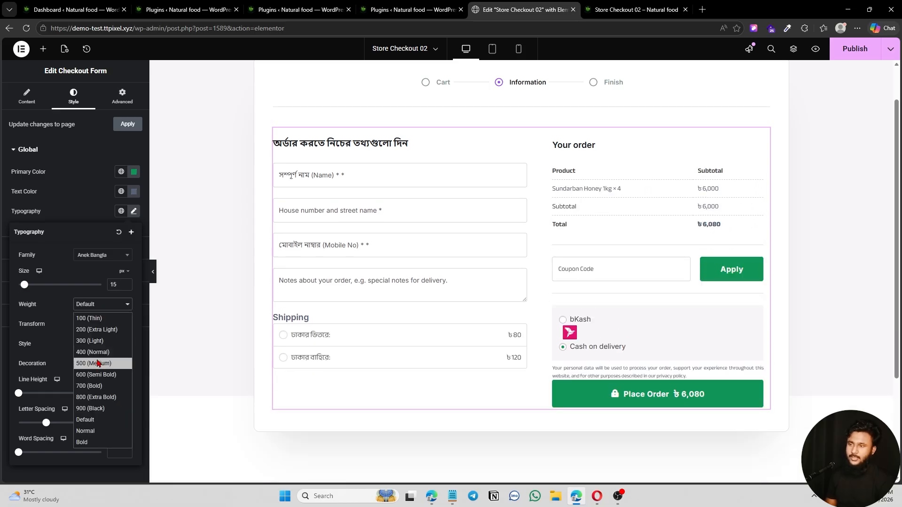
pyautogui.click(106, 386)
pyautogui.click(111, 305)
pyautogui.click(104, 408)
pyautogui.click(113, 305)
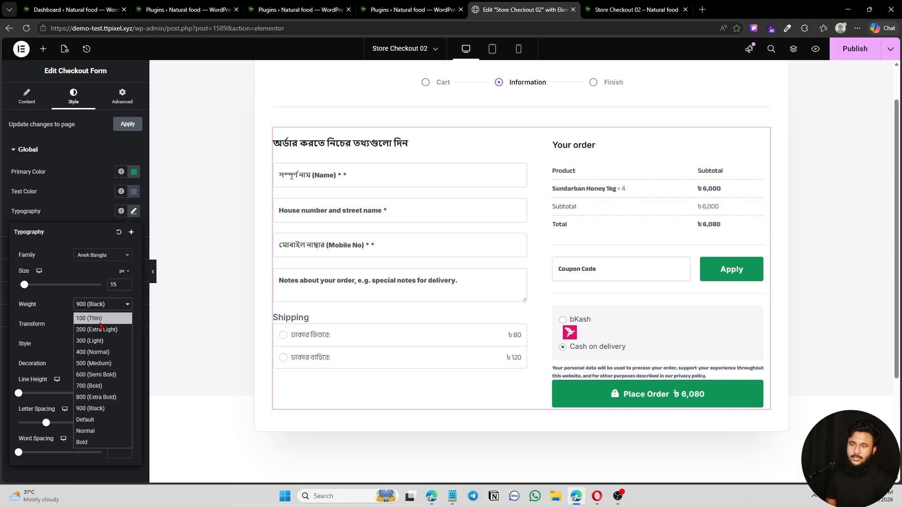
pyautogui.click(100, 352)
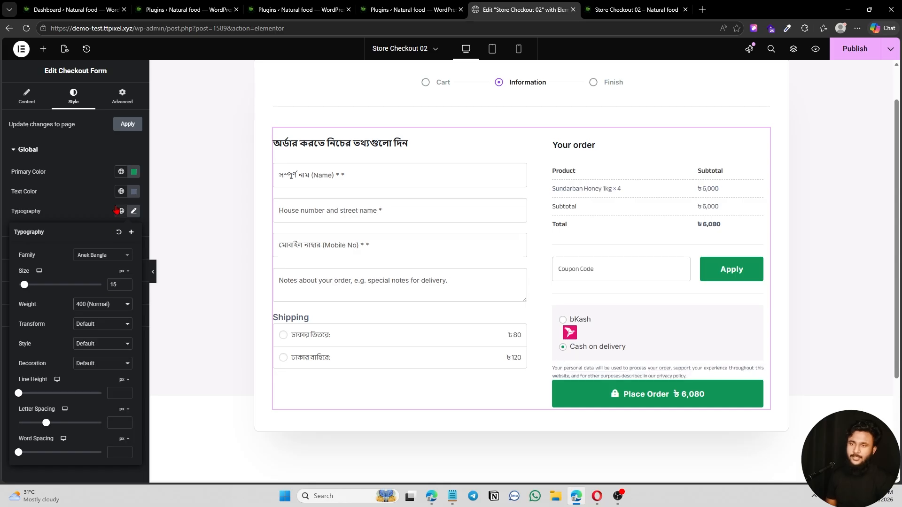
pyautogui.click(152, 209)
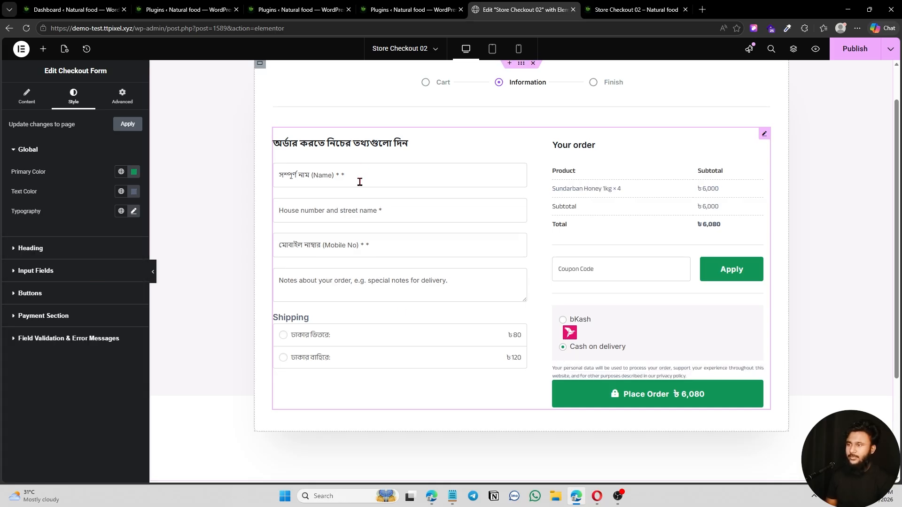
# Set the Checkout Form widget's heading color to the site's green global color
pyautogui.scroll(1, 445, 212)
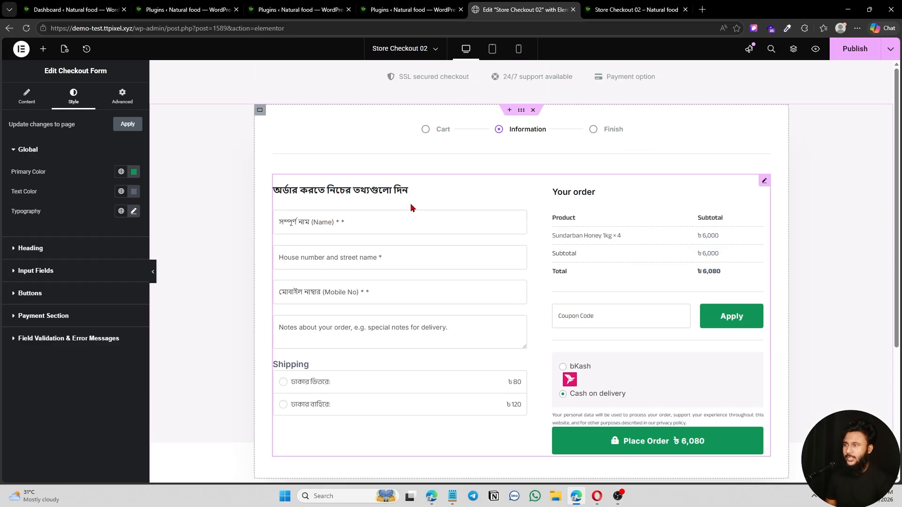
pyautogui.scroll(-2, 504, 268)
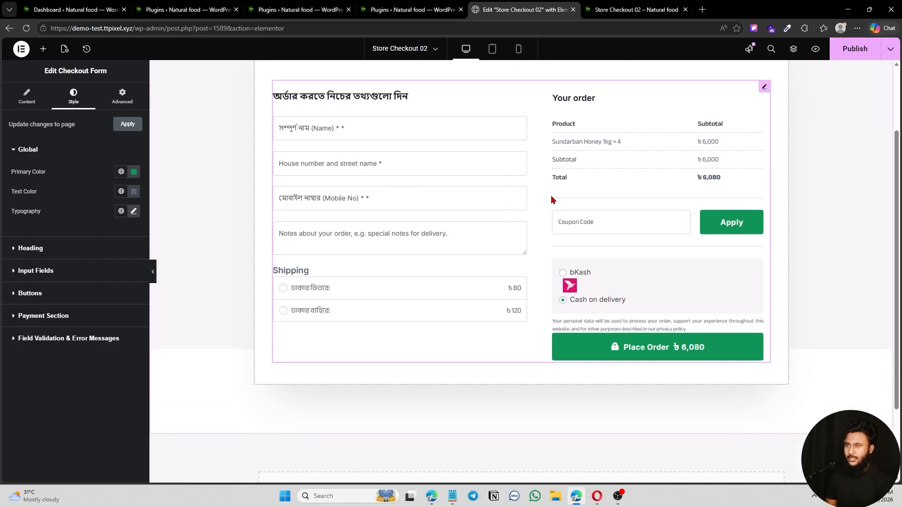
pyautogui.click(41, 254)
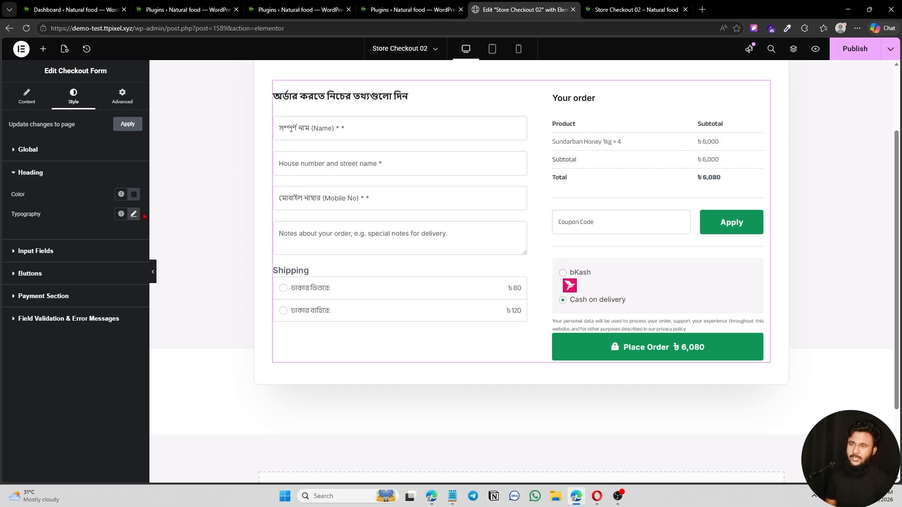
pyautogui.click(121, 194)
pyautogui.click(60, 239)
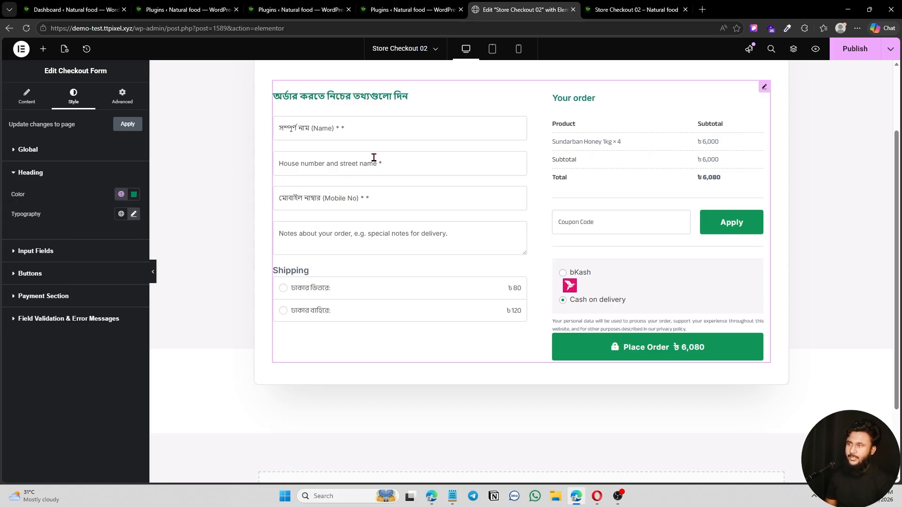
# Change the Checkout Form's input field style from Modern Labels to Default
pyautogui.click(44, 258)
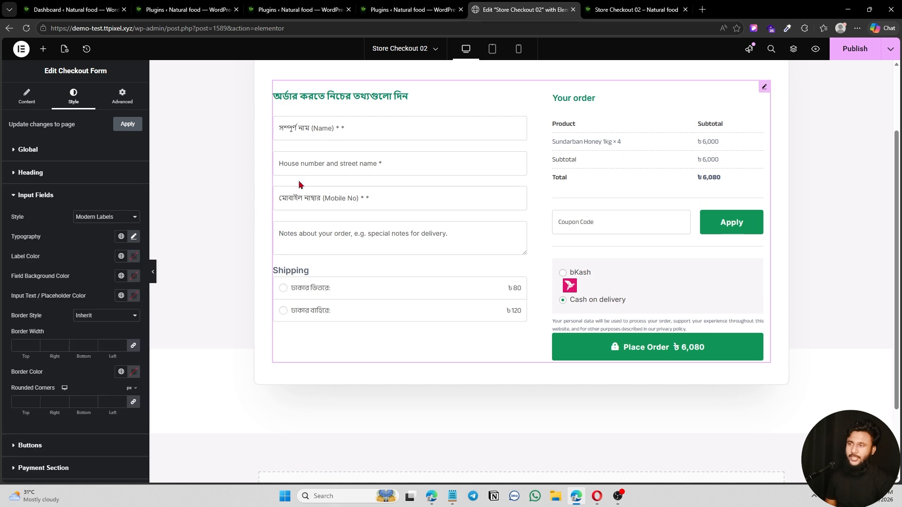
pyautogui.click(105, 217)
pyautogui.click(103, 231)
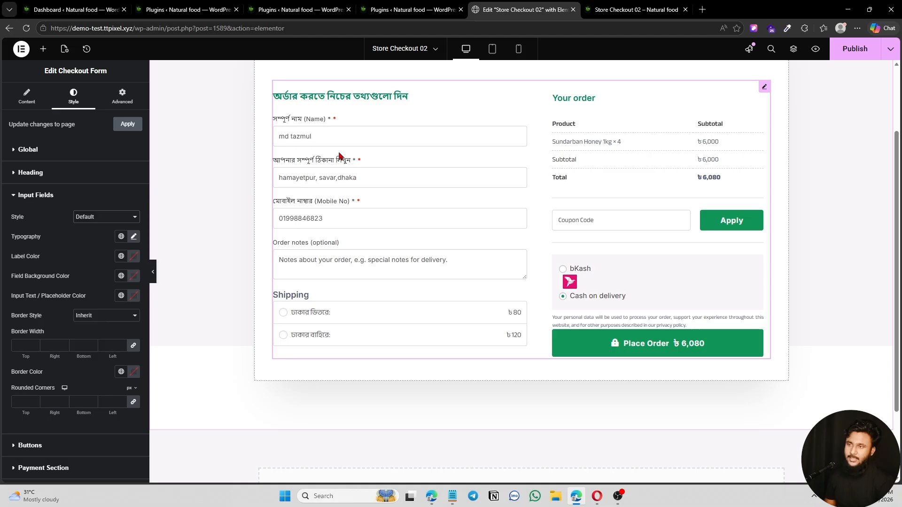
# Clear the prefilled street address and full name in the form preview to check the Default field style
pyautogui.click(371, 180)
pyautogui.press('BackSpace')
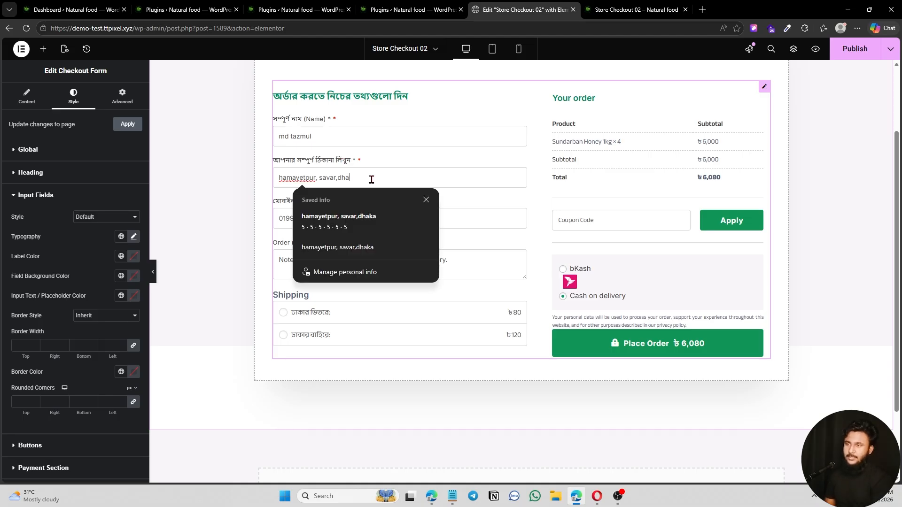
pyautogui.press('BackSpace')
pyautogui.press('BackSpace')
pyautogui.press('BackSpace')
pyautogui.press('BackSpace')
pyautogui.press('BackSpace')
pyautogui.press('BackSpace')
pyautogui.press('BackSpace')
pyautogui.press('BackSpace')
pyautogui.press('BackSpace')
pyautogui.press('BackSpace')
pyautogui.press('BackSpace')
pyautogui.click(324, 137)
pyautogui.press('BackSpace')
pyautogui.press('BackSpace')
pyautogui.press('BackSpace')
pyautogui.press('BackSpace')
pyautogui.press('BackSpace')
pyautogui.press('BackSpace')
pyautogui.press('BackSpace')
pyautogui.press('BackSpace')
pyautogui.press('BackSpace')
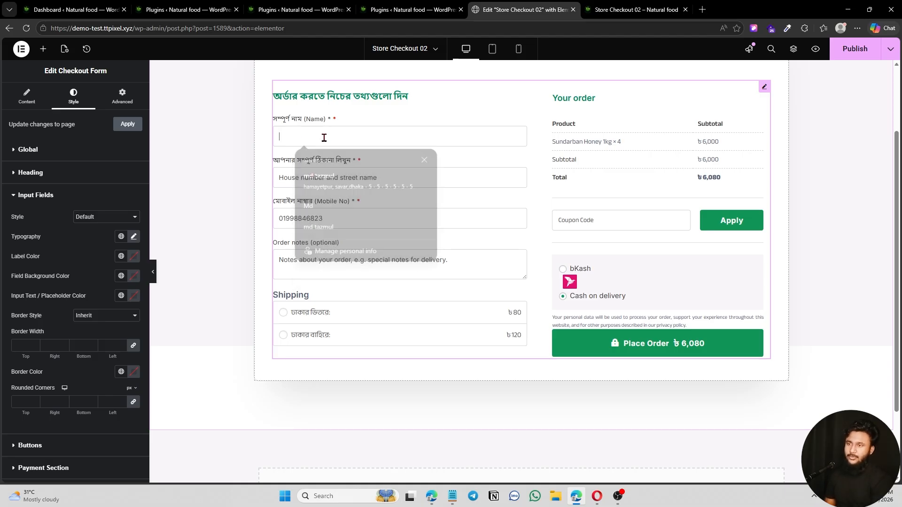
# Clear the prefilled mobile number in the form preview to check that field under the Default style
pyautogui.click(341, 223)
pyautogui.press('BackSpace')
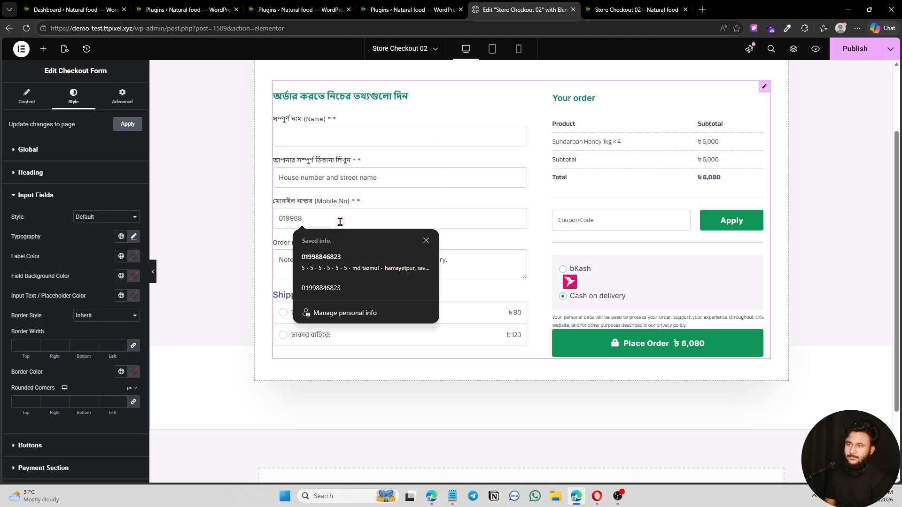
pyautogui.press('BackSpace')
pyautogui.press('BackSpace')
pyautogui.press('BackSpace')
pyautogui.press('BackSpace')
pyautogui.press('BackSpace')
pyautogui.press('BackSpace')
pyautogui.press('BackSpace')
pyautogui.press('BackSpace')
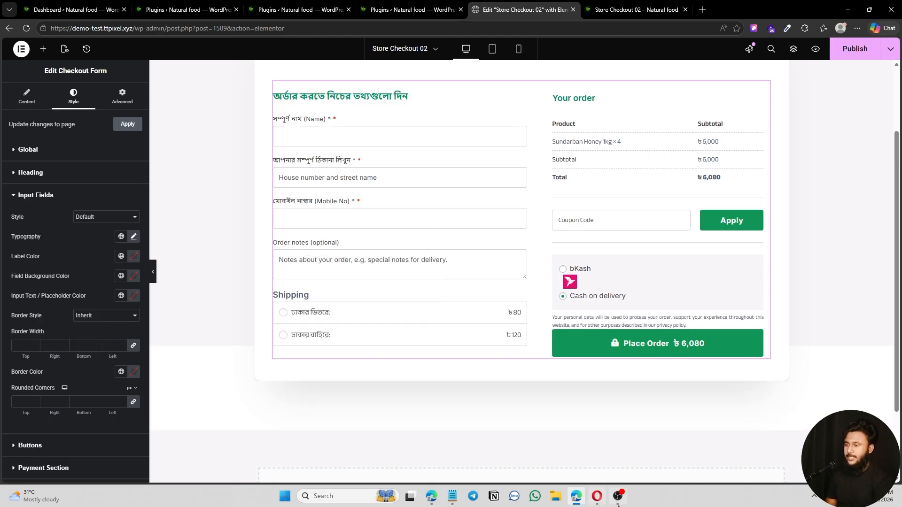
# Compare the form with the reference checkout page in Opera, and keep the input field style on Default in the Elementor editor
pyautogui.click(596, 497)
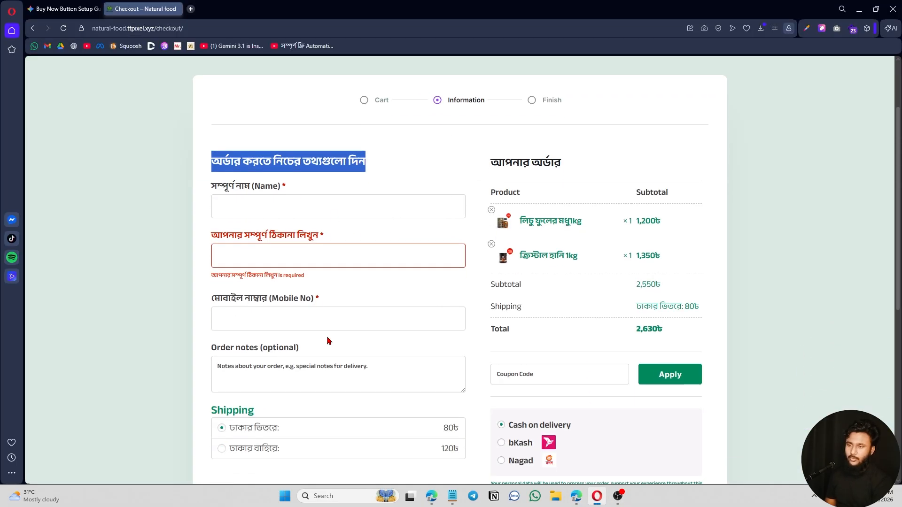
pyautogui.click(580, 495)
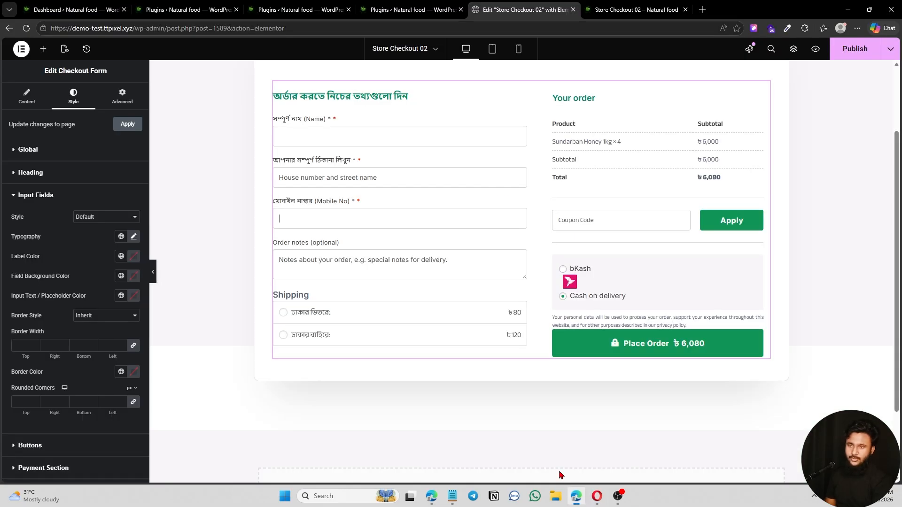
pyautogui.click(100, 216)
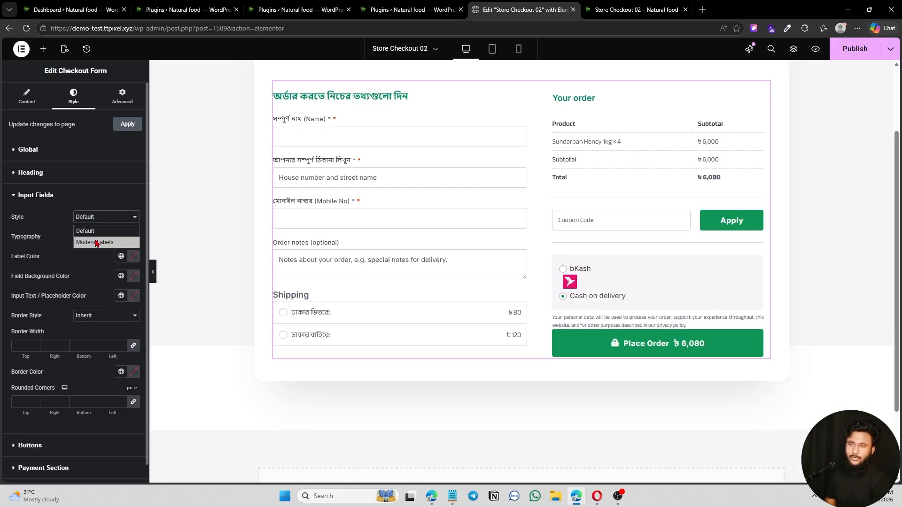
pyautogui.click(97, 232)
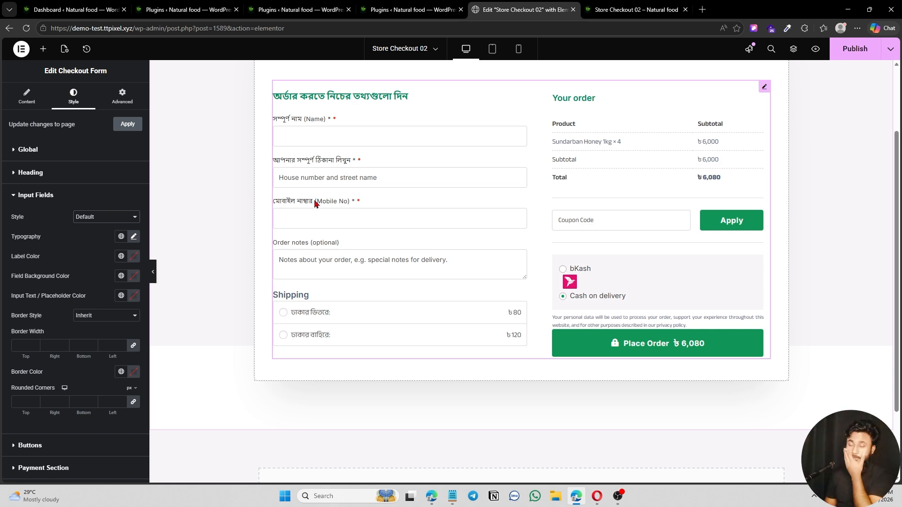
# Open the CartFlows Store Checkout page in a new browser tab from the WordPress admin and switch to it
pyautogui.click(380, 181)
pyautogui.click(414, 6)
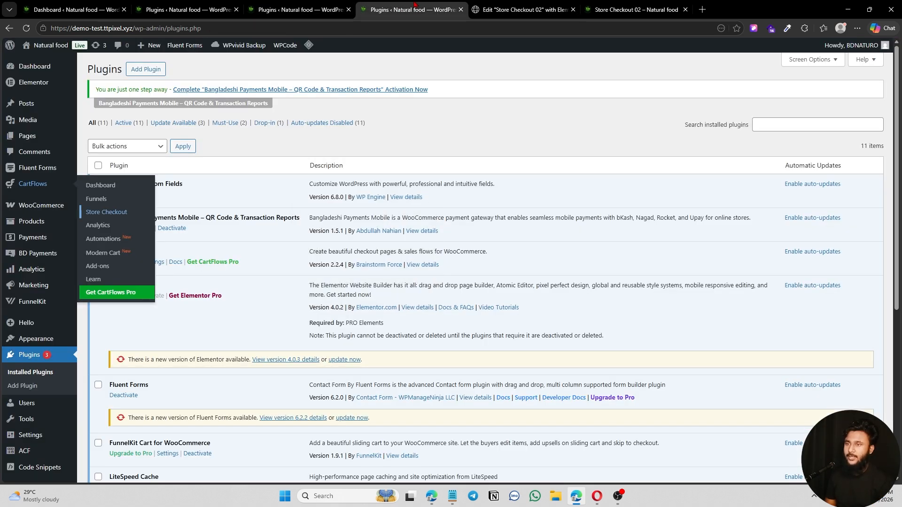
pyautogui.click(300, 10)
pyautogui.click(188, 9)
pyautogui.click(75, 10)
pyautogui.click(199, 7)
pyautogui.click(609, 7)
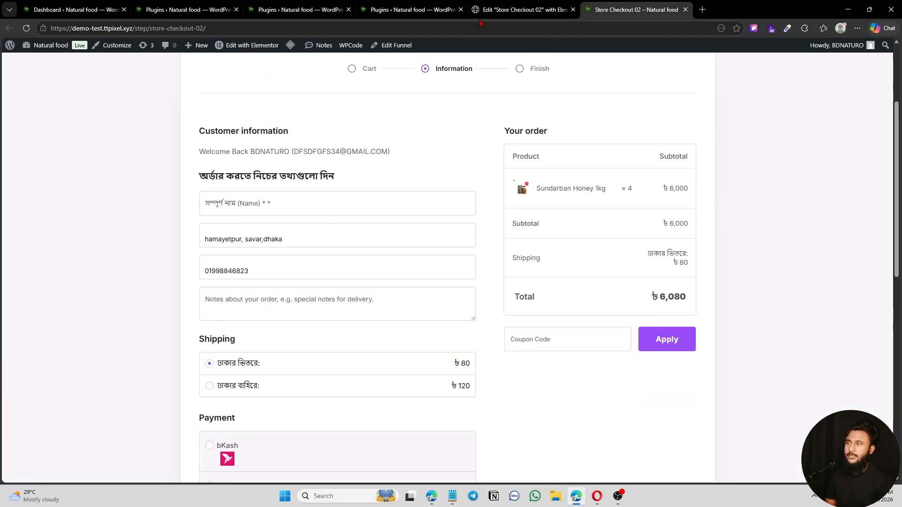
pyautogui.click(524, 9)
pyautogui.click(413, 10)
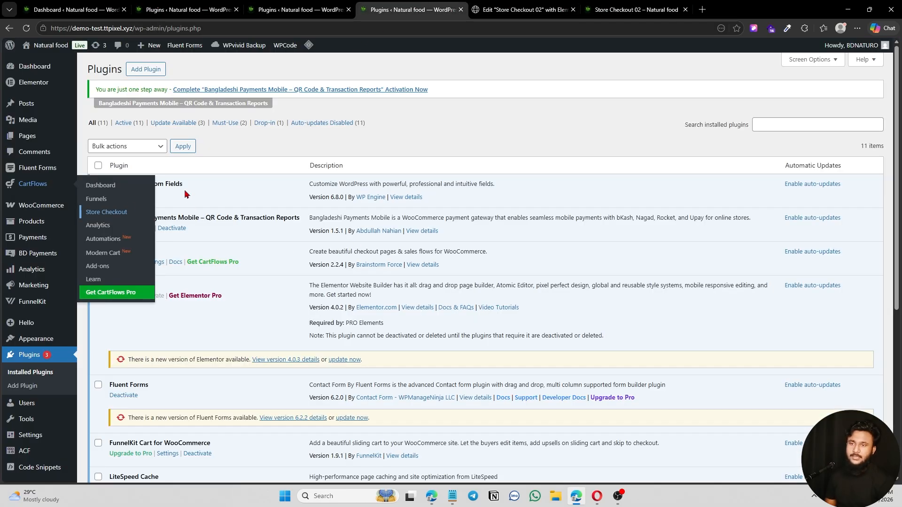
pyautogui.rightClick(116, 213)
pyautogui.click(138, 218)
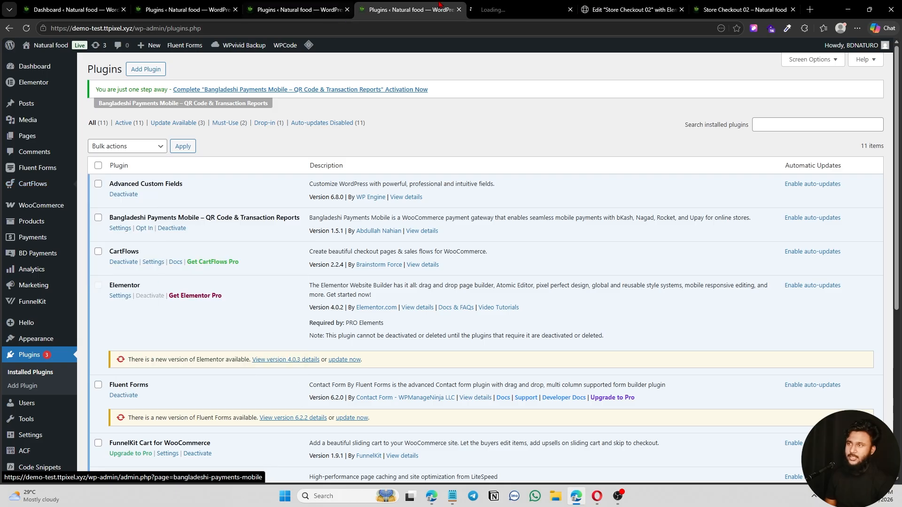
pyautogui.click(502, 16)
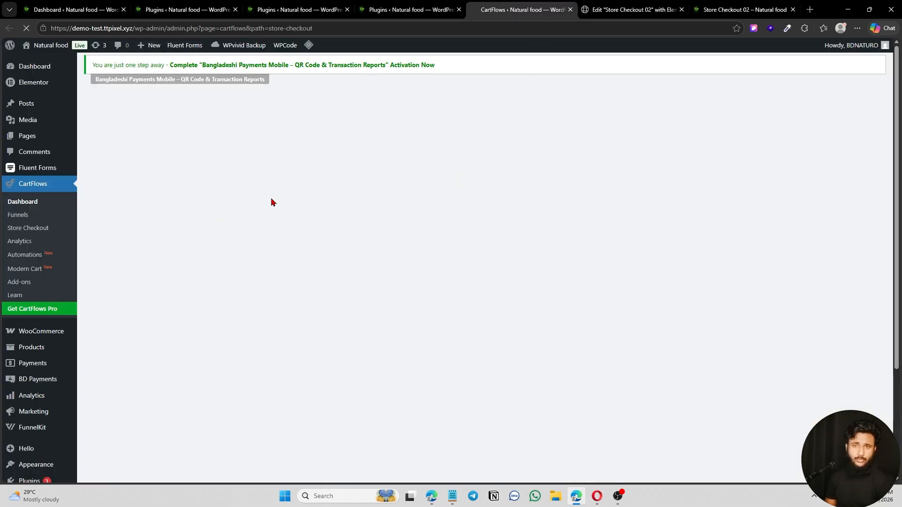
# Open the Store Checkout 02 step's checkout form settings and expand the Field Editor's billing fields
pyautogui.scroll(-2, 822, 311)
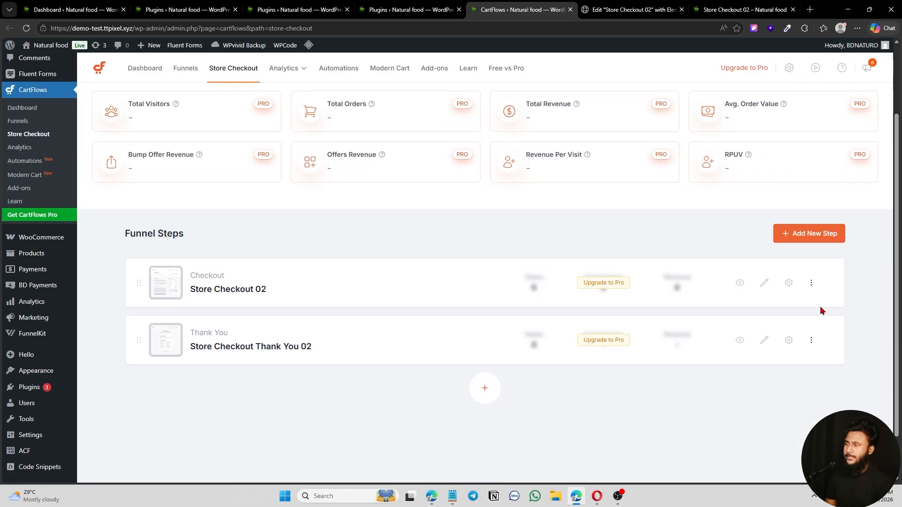
pyautogui.click(787, 283)
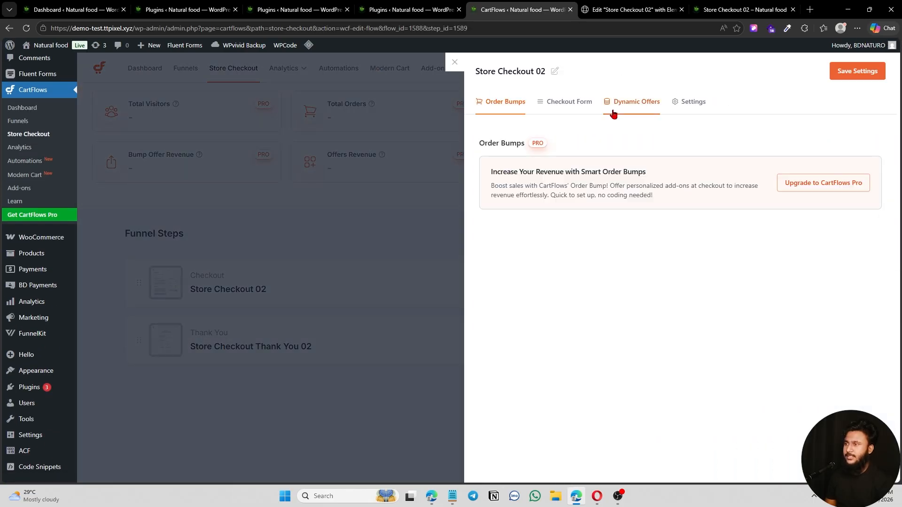
pyautogui.click(566, 104)
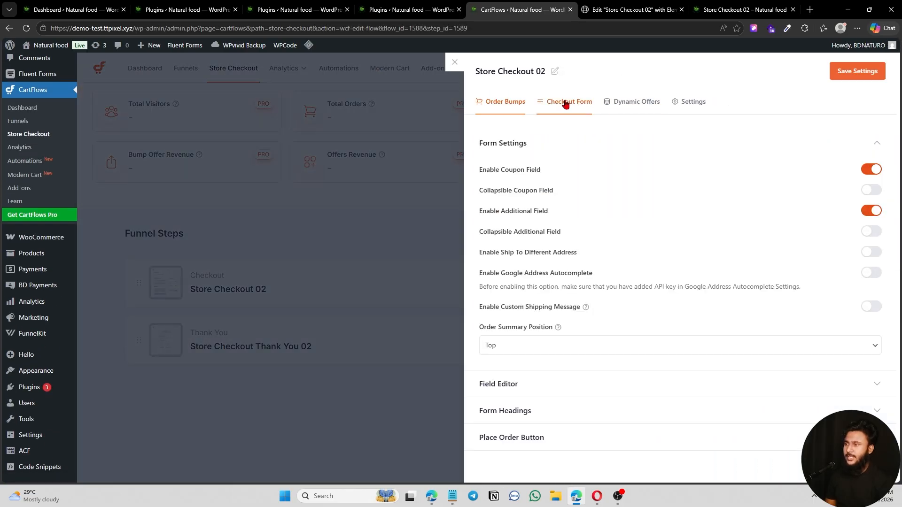
pyautogui.click(869, 385)
pyautogui.scroll(-8, 716, 328)
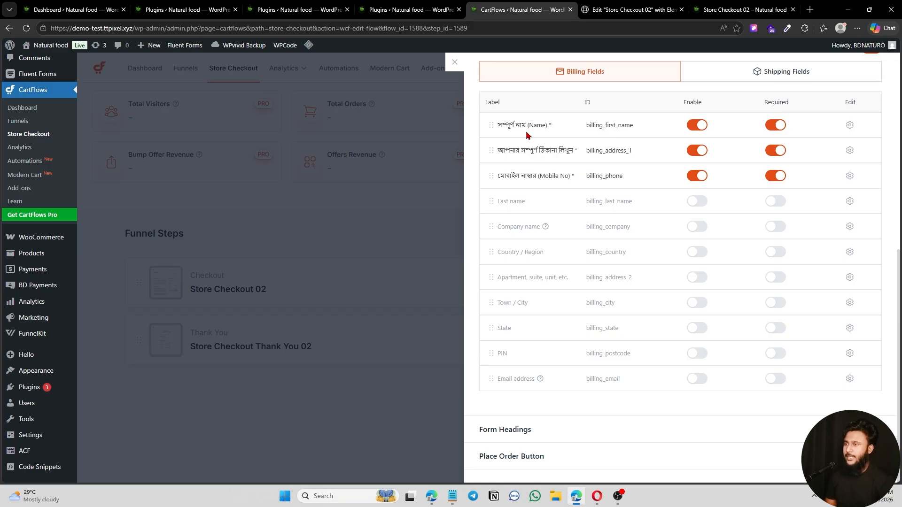
# Remove the "House number and street name" placeholder from the billing_address_1 field and save the step settings
pyautogui.click(849, 150)
pyautogui.scroll(-1, 661, 316)
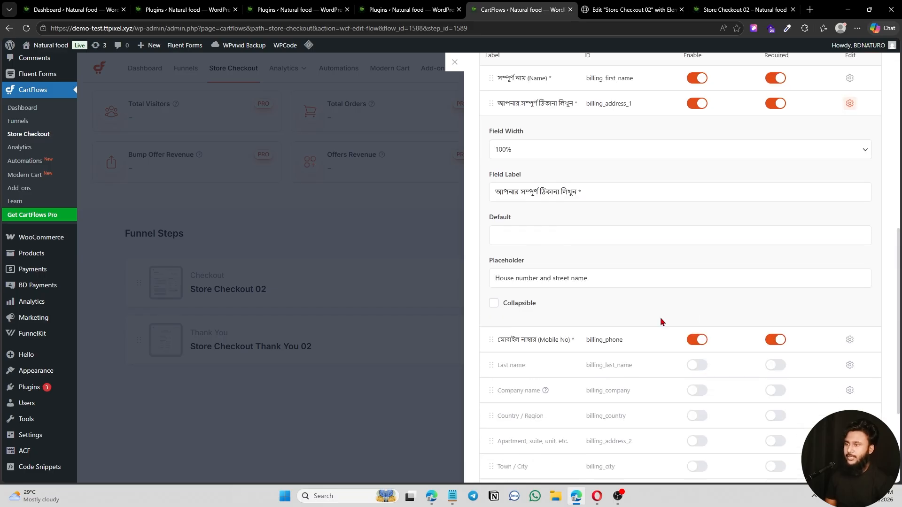
pyautogui.click(611, 284)
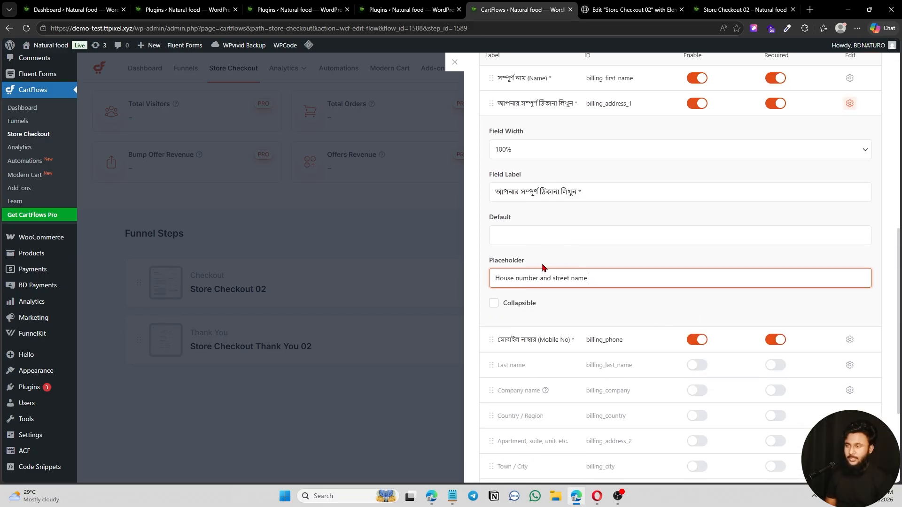
pyautogui.hotkey('ctrl', 'a')
pyautogui.press('BackSpace')
pyautogui.scroll(9, 879, 112)
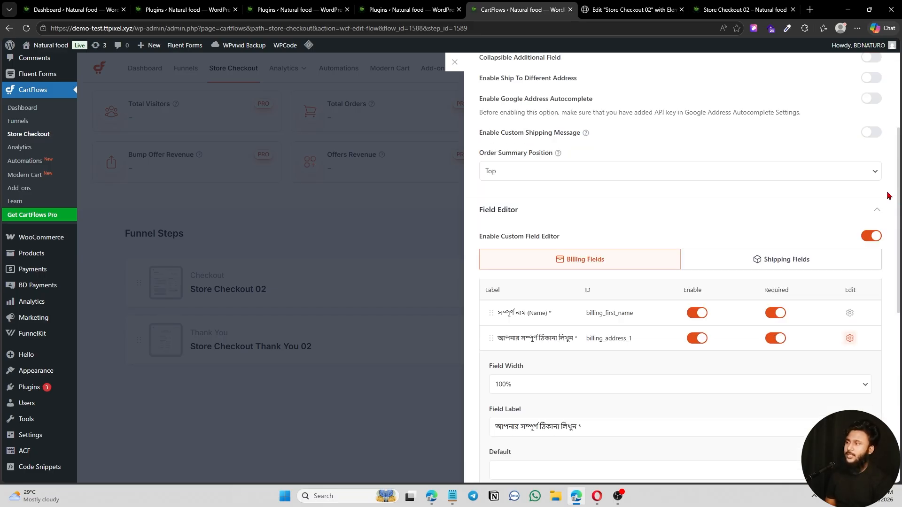
pyautogui.click(866, 79)
# Return to the Store Checkout 02 Elementor editor and reload it to pick up the saved field change
pyautogui.click(632, 10)
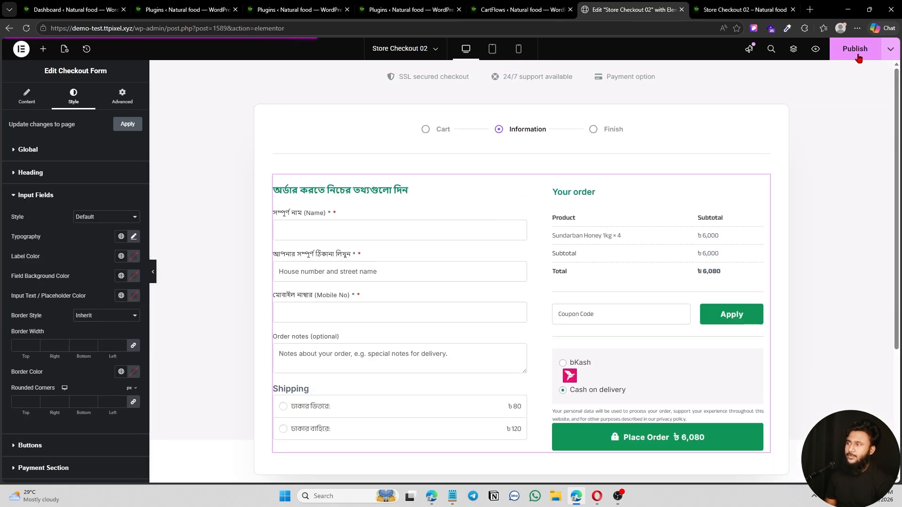
pyautogui.click(26, 28)
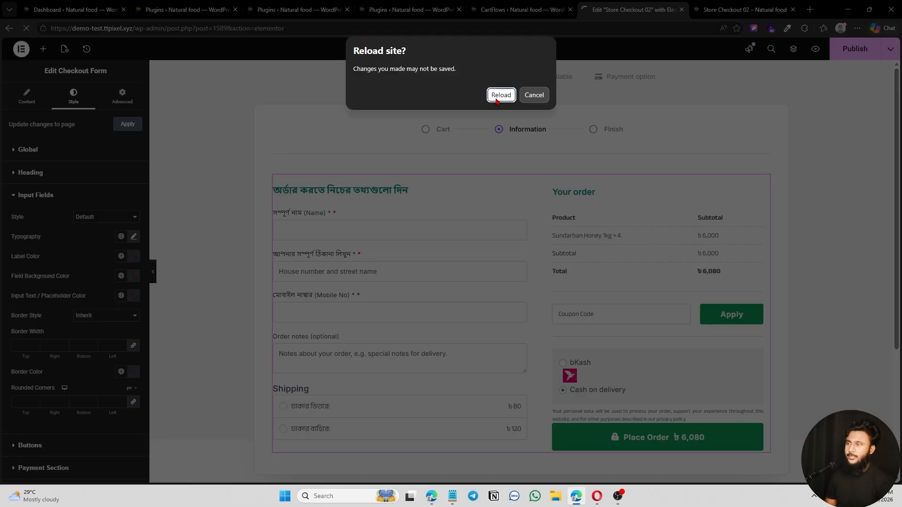
pyautogui.click(499, 94)
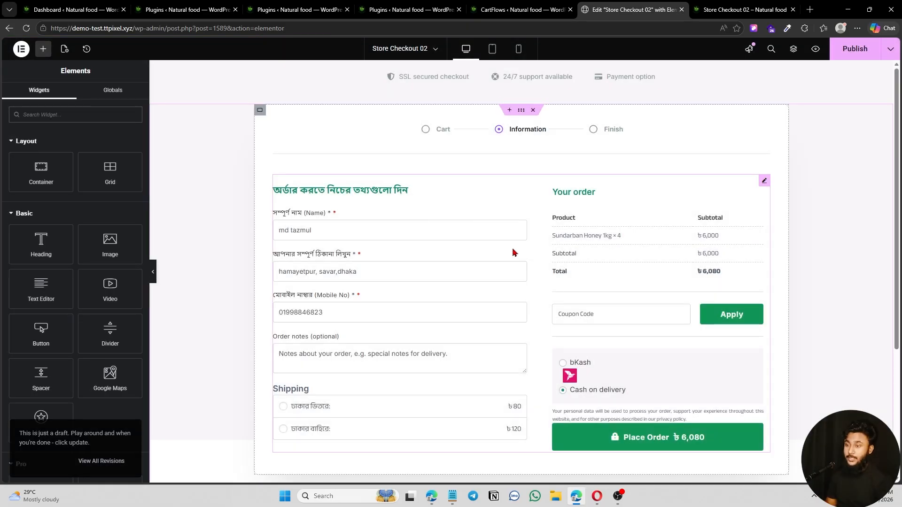
# Clear the prefilled street address and full name in the reloaded form preview to verify the address placeholder's removal
pyautogui.click(390, 276)
pyautogui.press('BackSpace')
pyautogui.press('BackSpace')
pyautogui.press('BackSpace')
pyautogui.press('BackSpace')
pyautogui.press('BackSpace')
pyautogui.press('BackSpace')
pyautogui.press('BackSpace')
pyautogui.press('BackSpace')
pyautogui.press('BackSpace')
pyautogui.press('BackSpace')
pyautogui.press('BackSpace')
pyautogui.press('BackSpace')
pyautogui.press('BackSpace')
pyautogui.press('BackSpace')
pyautogui.press('BackSpace')
pyautogui.press('BackSpace')
pyautogui.press('BackSpace')
pyautogui.press('BackSpace')
pyautogui.press('BackSpace')
pyautogui.press('BackSpace')
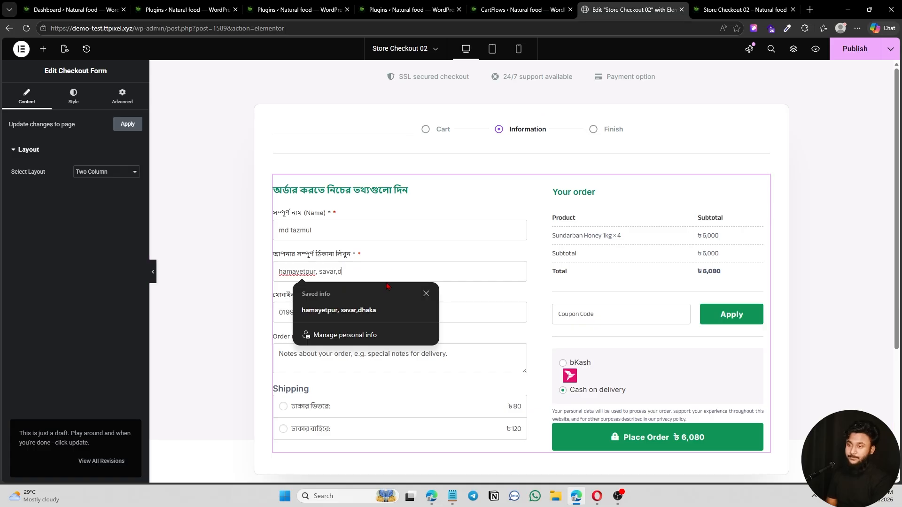
pyautogui.click(330, 232)
pyautogui.press('BackSpace')
pyautogui.press('BackSpace')
pyautogui.press('BackSpace')
pyautogui.press('BackSpace')
pyautogui.press('BackSpace')
pyautogui.press('BackSpace')
pyautogui.press('BackSpace')
pyautogui.press('BackSpace')
pyautogui.press('BackSpace')
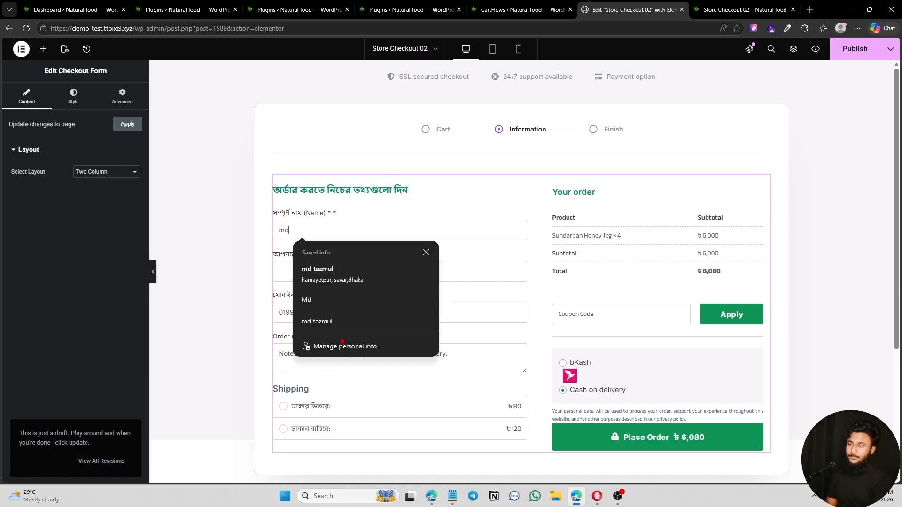
# Clear the prefilled mobile number in the checkout form preview and look over the emptied form, shipping options and payment section
pyautogui.click(382, 313)
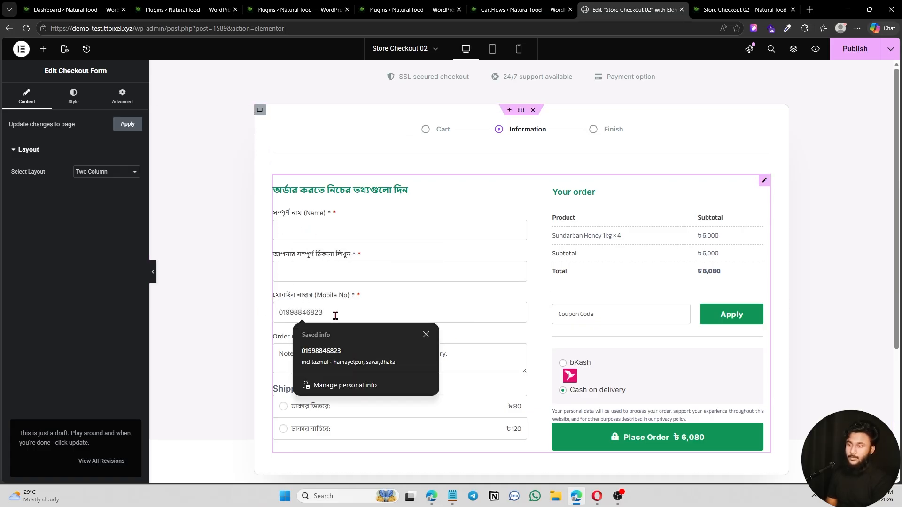
pyautogui.press('BackSpace')
pyautogui.press('BackSpace')
pyautogui.press('BackSpace')
pyautogui.press('BackSpace')
pyautogui.press('BackSpace')
pyautogui.press('BackSpace')
pyautogui.press('BackSpace')
pyautogui.press('BackSpace')
pyautogui.press('BackSpace')
pyautogui.press('BackSpace')
pyautogui.press('BackSpace')
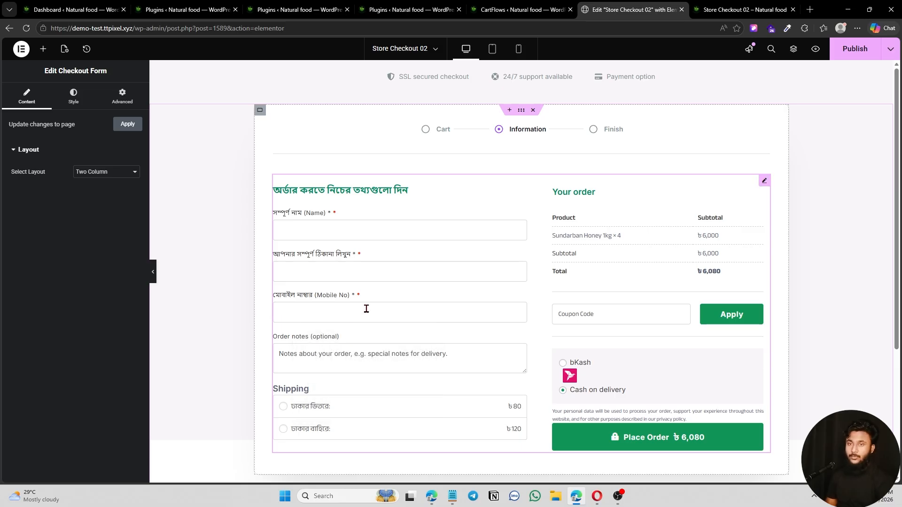
pyautogui.scroll(-2, 251, 331)
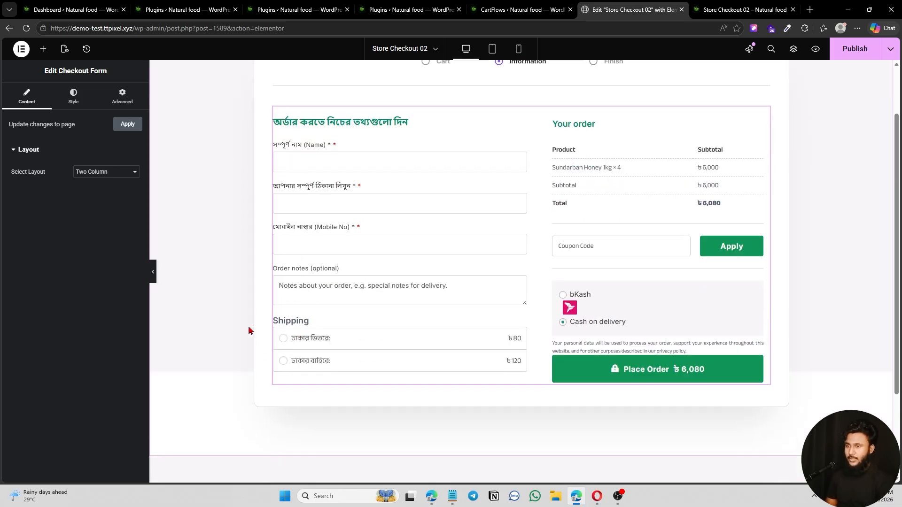
pyautogui.scroll(2, 353, 226)
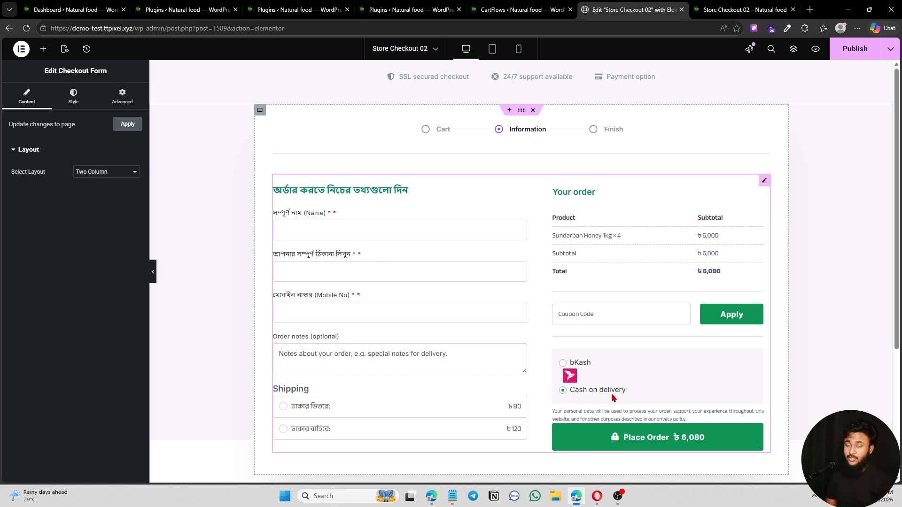
pyautogui.scroll(-3, 503, 360)
pyautogui.scroll(3, 487, 358)
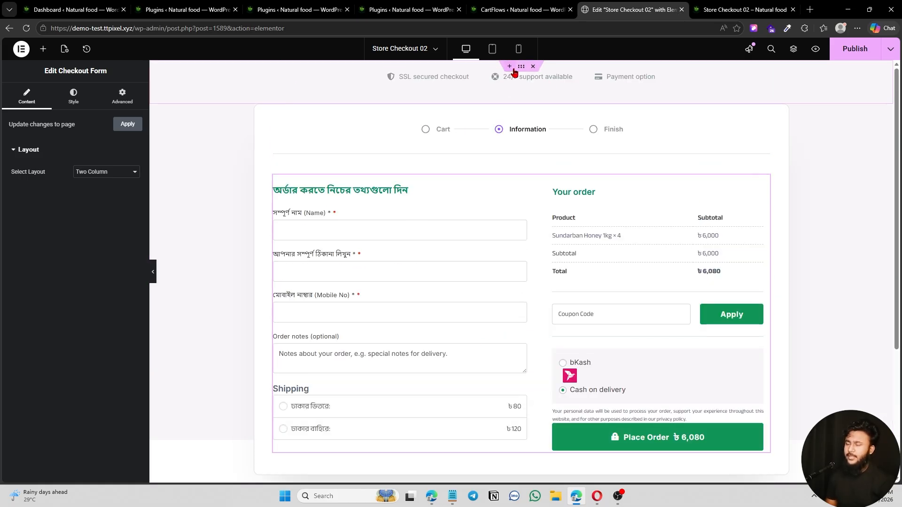
# Insert the saved site template Elementor Header #1302 above the trust-badge section at the start of the checkout page
pyautogui.click(508, 68)
pyautogui.click(520, 102)
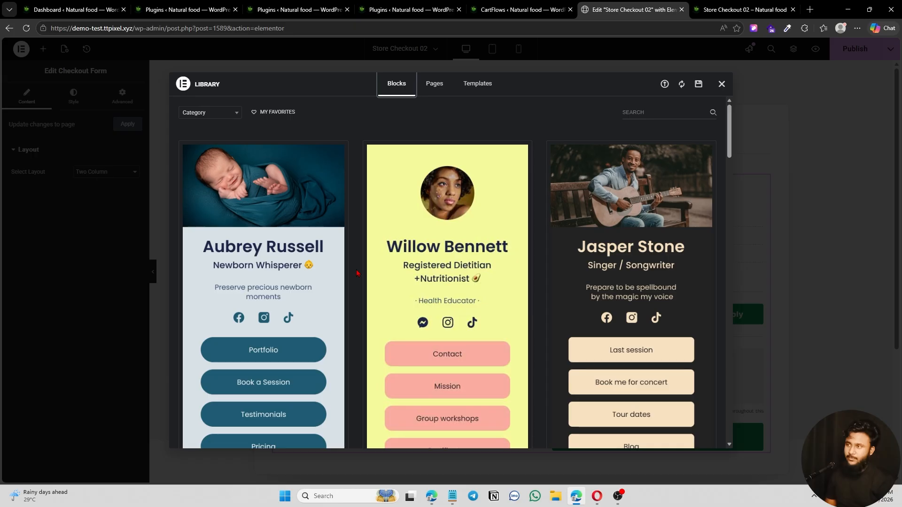
pyautogui.click(477, 84)
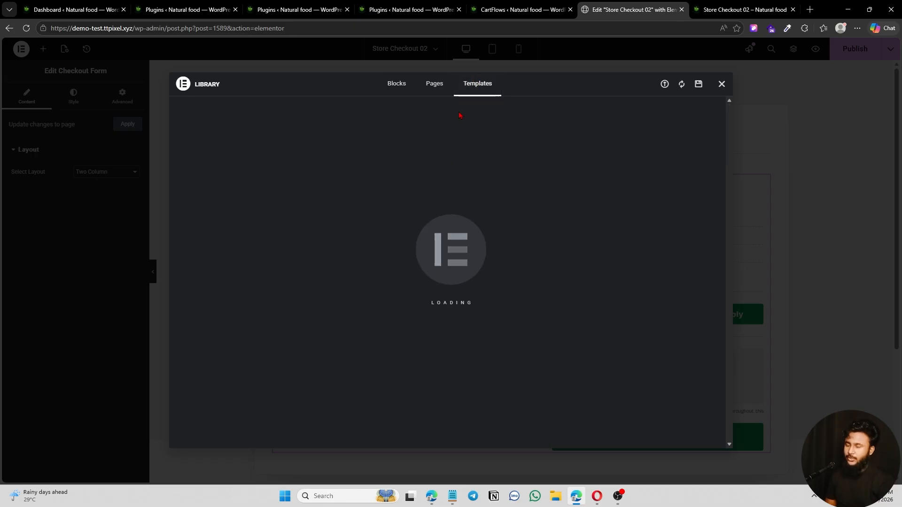
pyautogui.scroll(-2, 371, 221)
pyautogui.scroll(2, 380, 239)
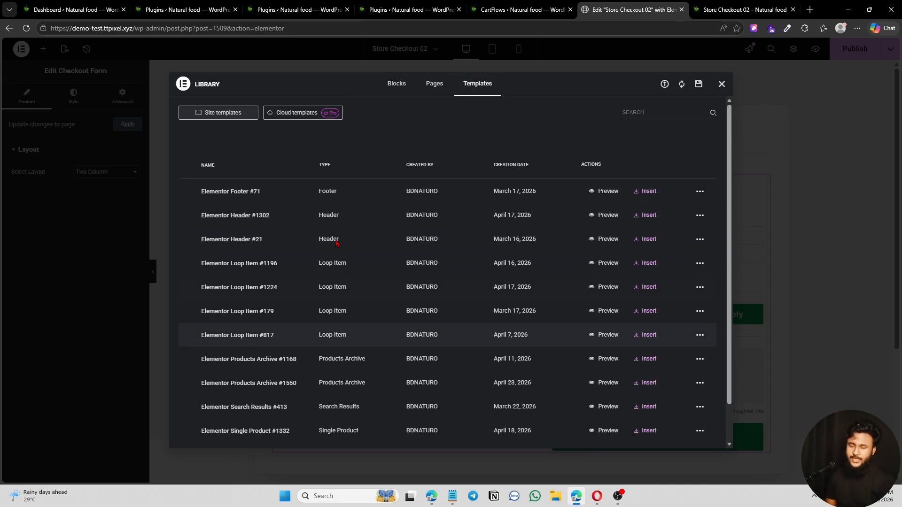
pyautogui.click(653, 217)
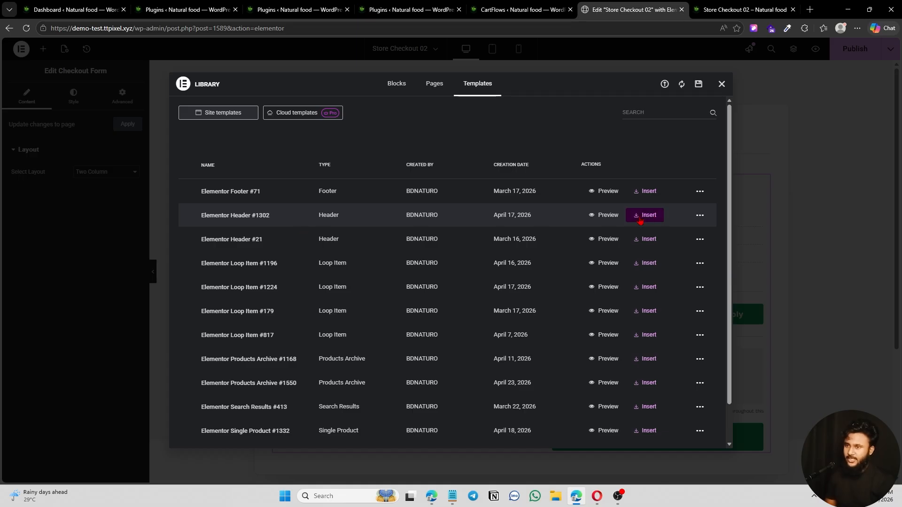
pyautogui.click(640, 217)
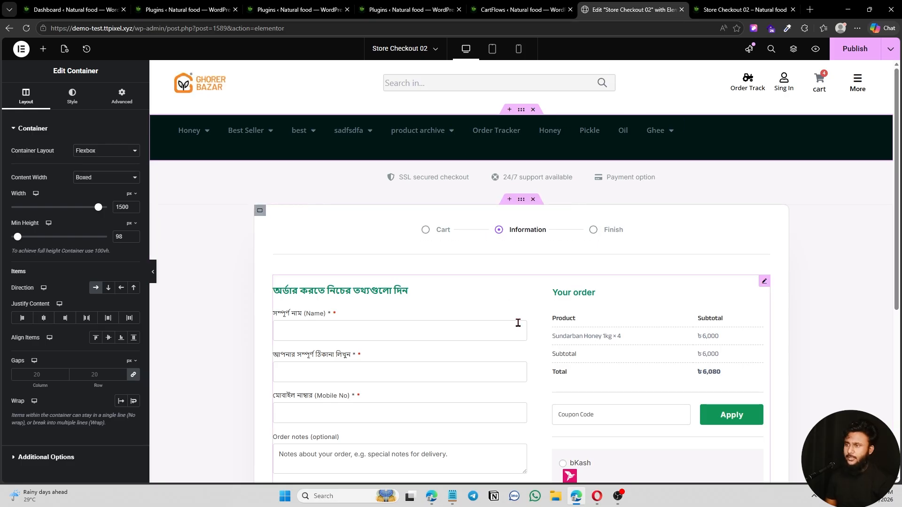
# Insert the saved site template Elementor Footer #71 below the checkout form at the end of the page
pyautogui.scroll(-5, 519, 333)
pyautogui.click(521, 403)
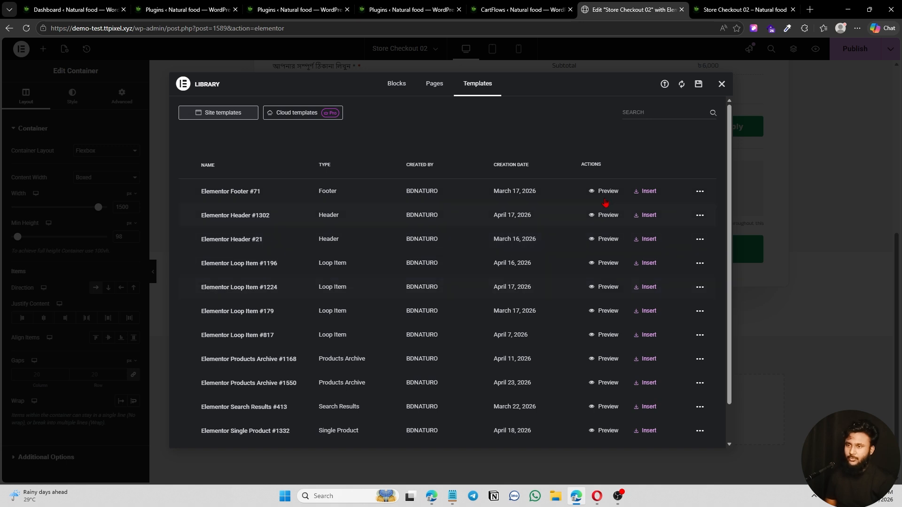
pyautogui.click(647, 192)
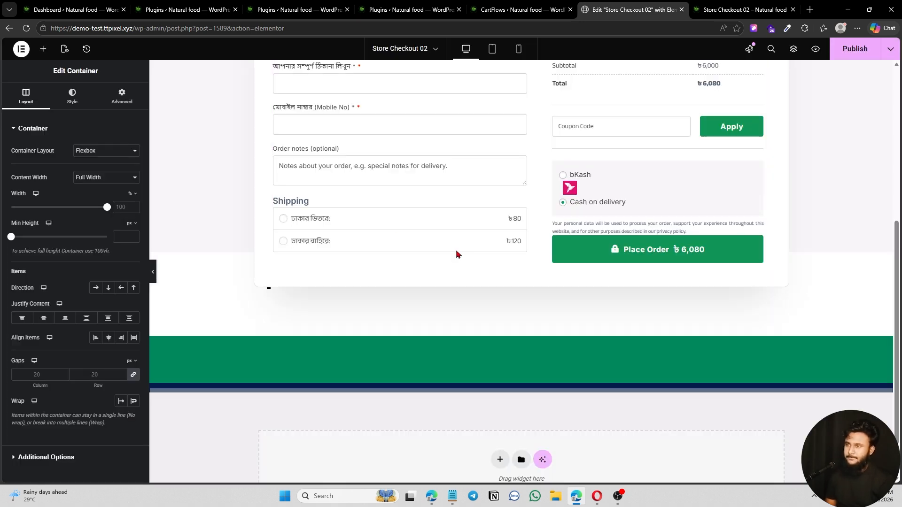
pyautogui.scroll(-3, 560, 391)
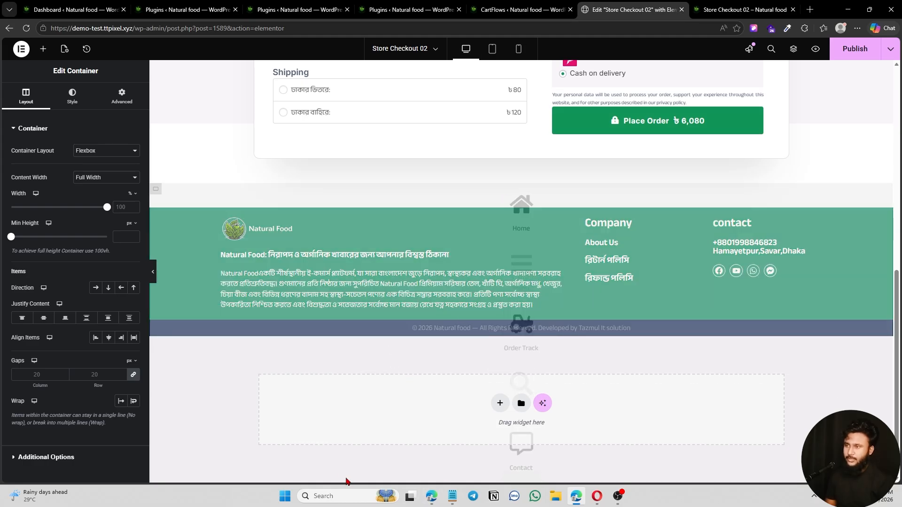
# Review the checkout page with its header at full width, then restore the editing panel
pyautogui.click(153, 276)
pyautogui.scroll(10, 439, 447)
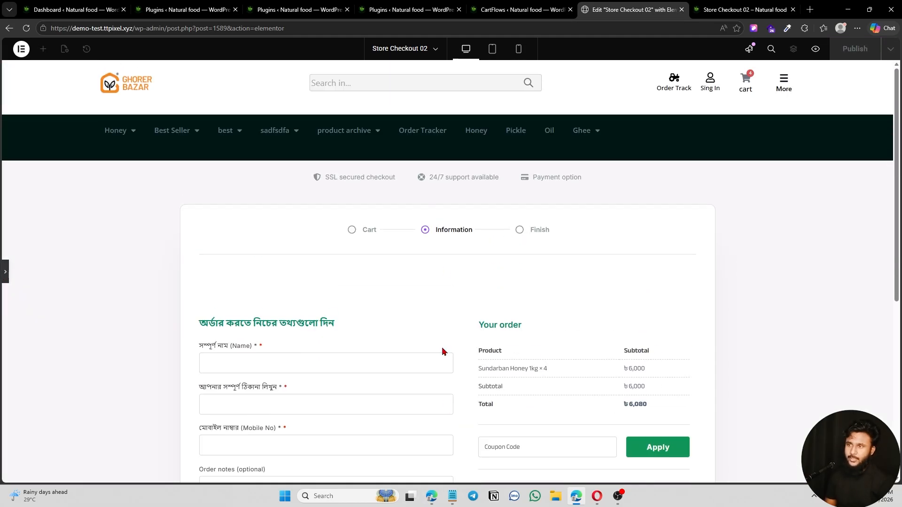
pyautogui.scroll(-4, 507, 287)
pyautogui.scroll(2, 298, 103)
pyautogui.scroll(-2, 421, 262)
pyautogui.scroll(3, 451, 296)
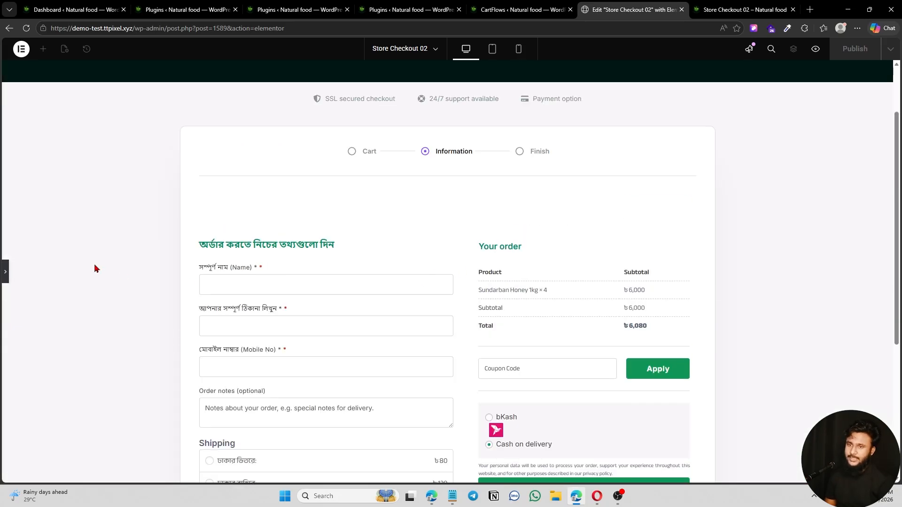
pyautogui.click(4, 280)
pyautogui.scroll(-2, 353, 409)
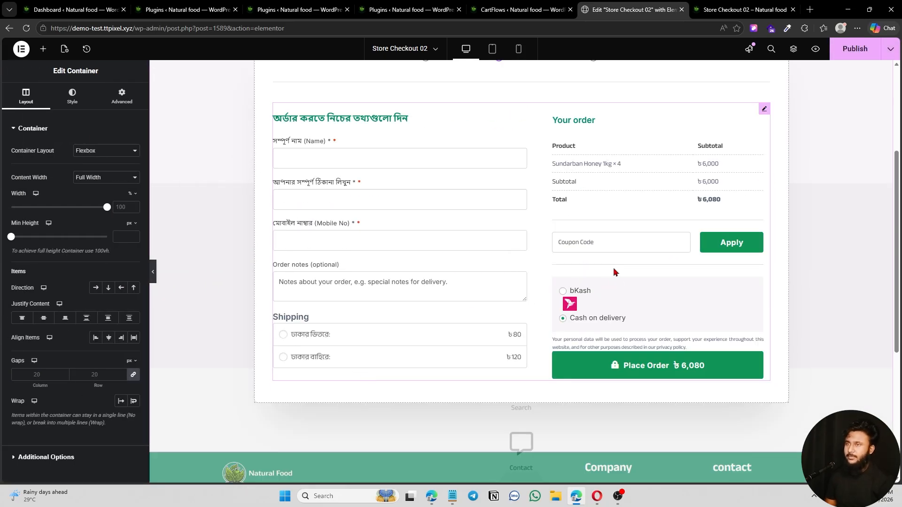
# Open the WooCommerce settings from the WordPress dashboard in a new browser tab and show the shipping zones
pyautogui.click(84, 10)
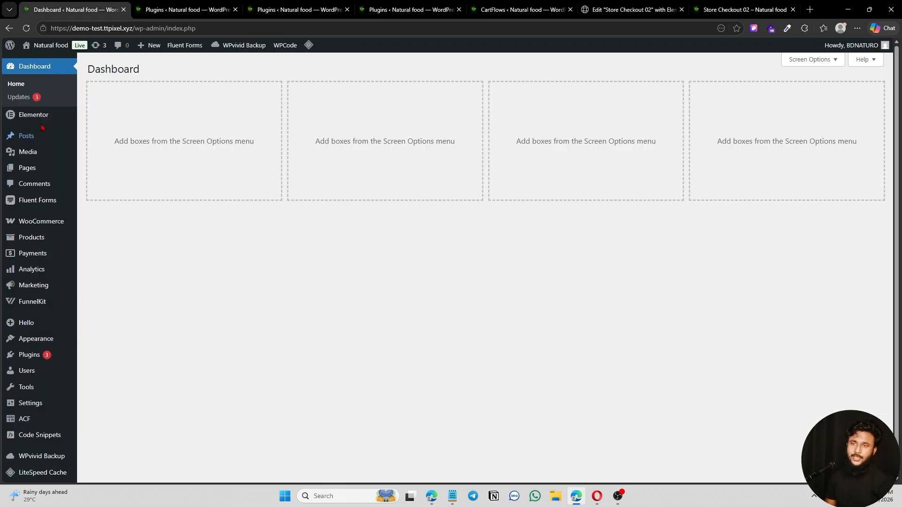
pyautogui.scroll(-1, 47, 221)
pyautogui.moveTo(40, 207)
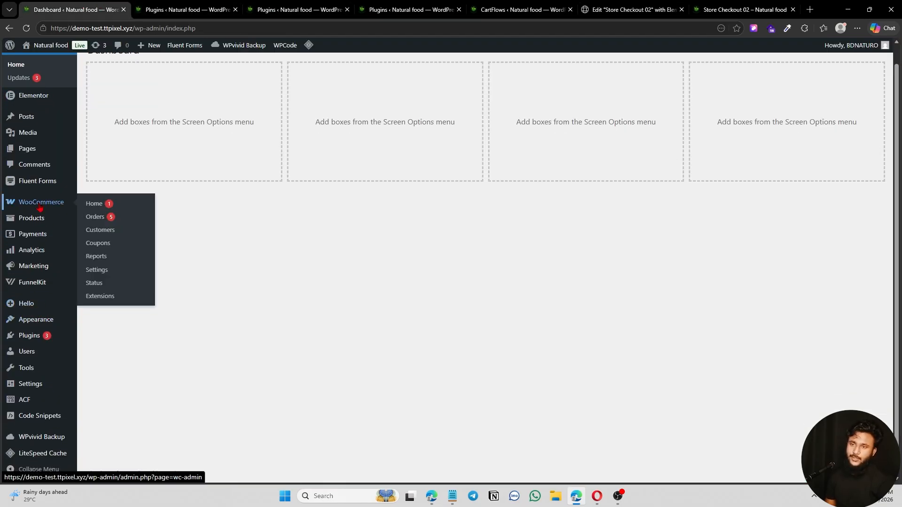
pyautogui.rightClick(111, 266)
pyautogui.click(186, 277)
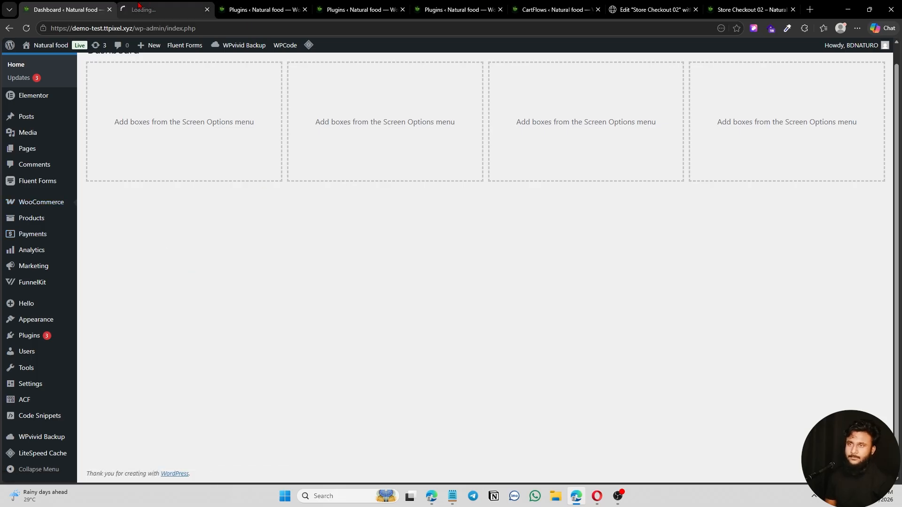
pyautogui.click(146, 6)
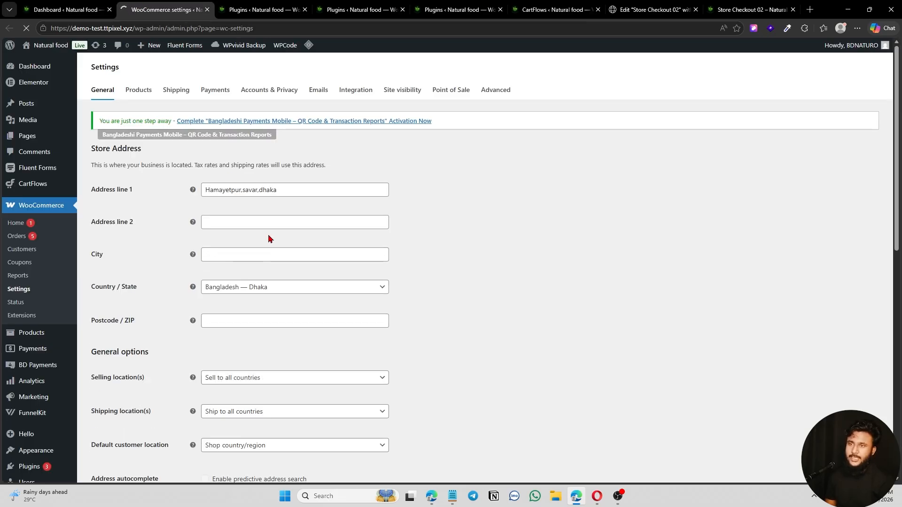
pyautogui.click(177, 92)
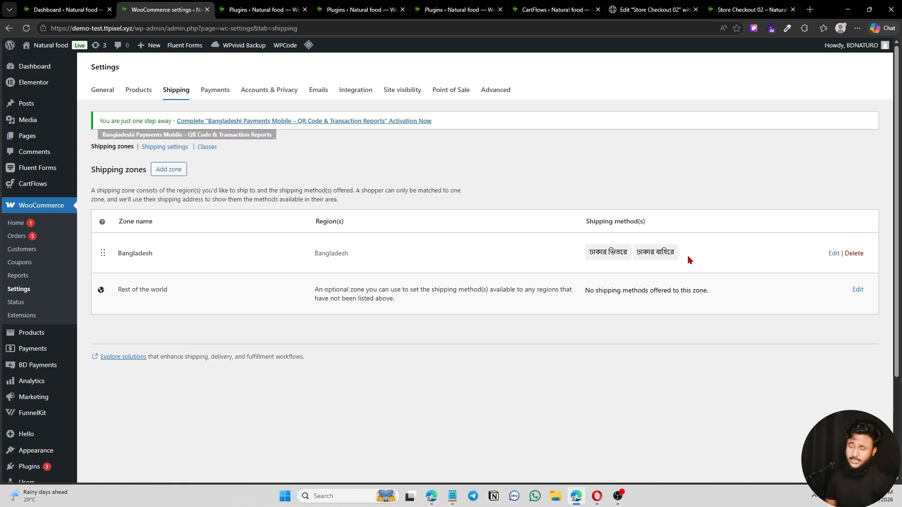
pyautogui.click(162, 170)
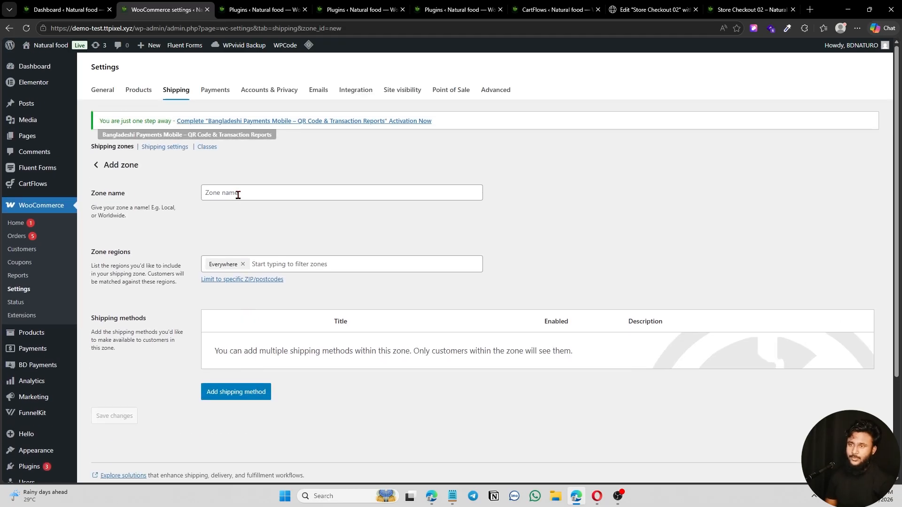
pyautogui.click(238, 194)
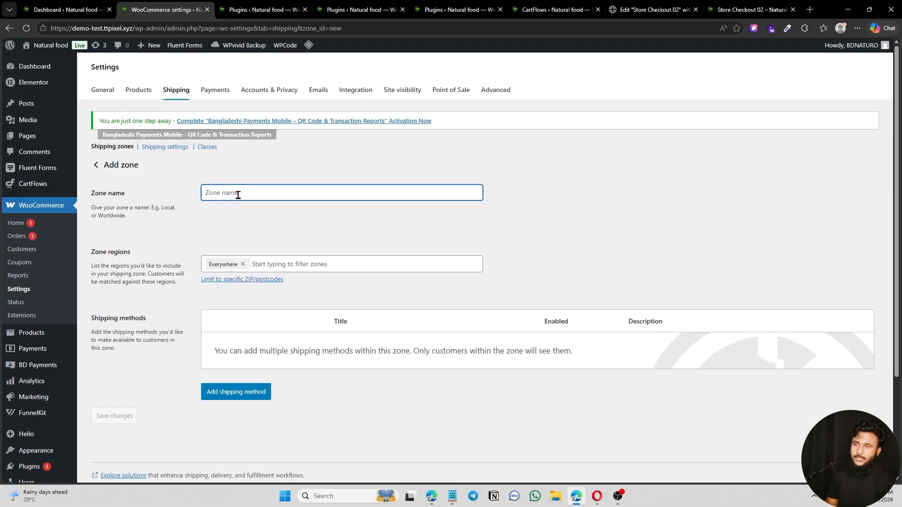
pyautogui.click(96, 168)
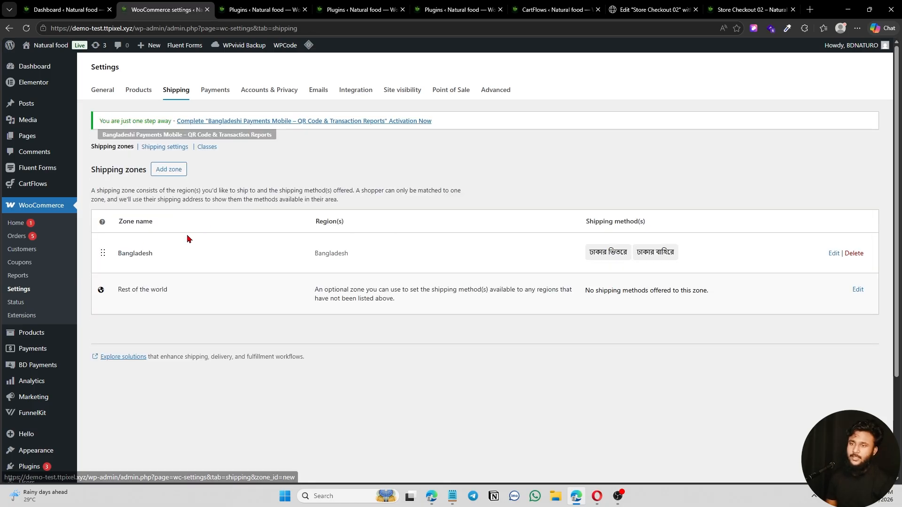
# Delete the existing Bangladesh shipping zone and start a new zone named Bangladesh, keeping its region as Everywhere
pyautogui.click(862, 252)
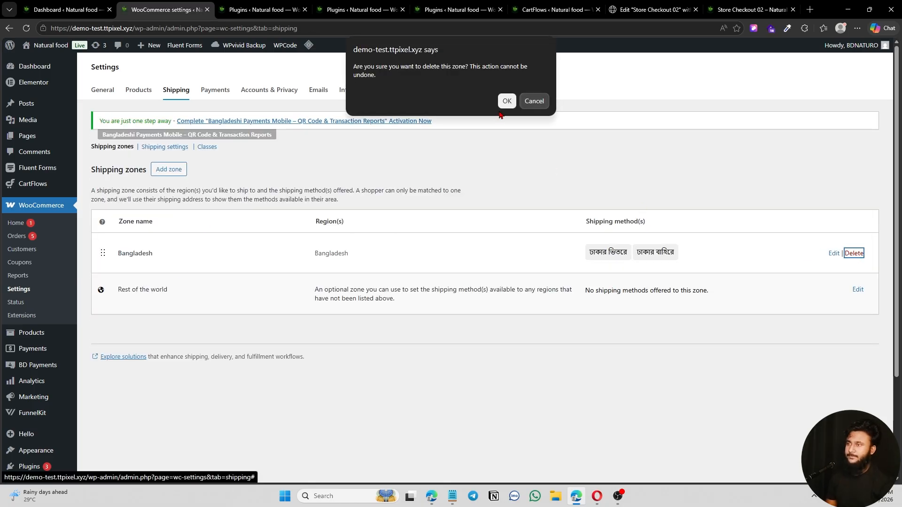
pyautogui.click(508, 98)
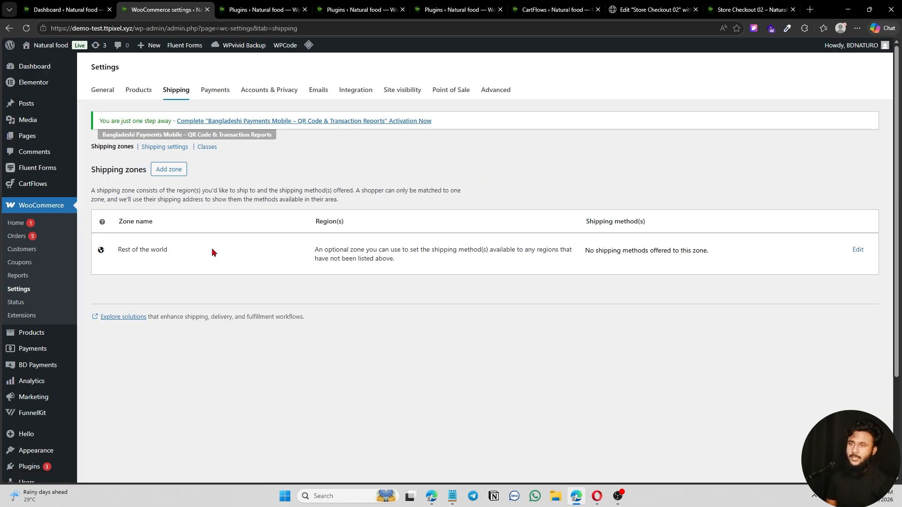
pyautogui.click(169, 170)
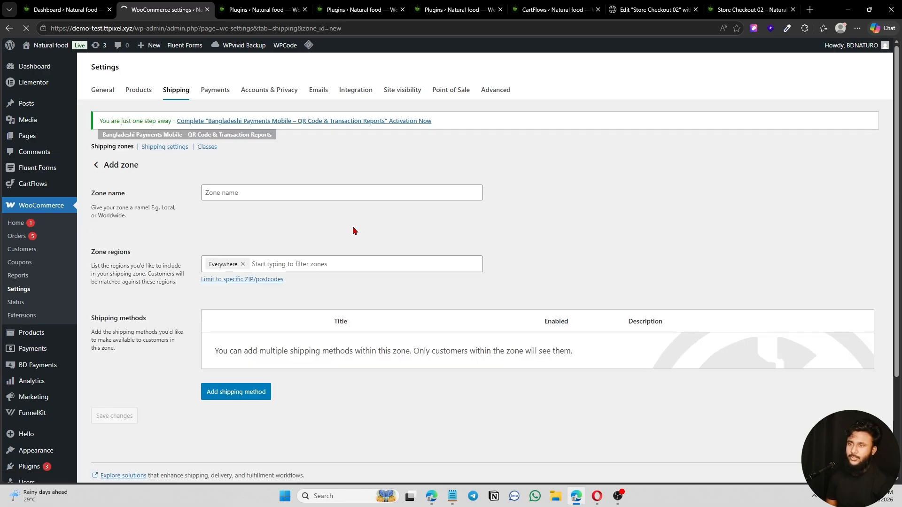
pyautogui.click(239, 193)
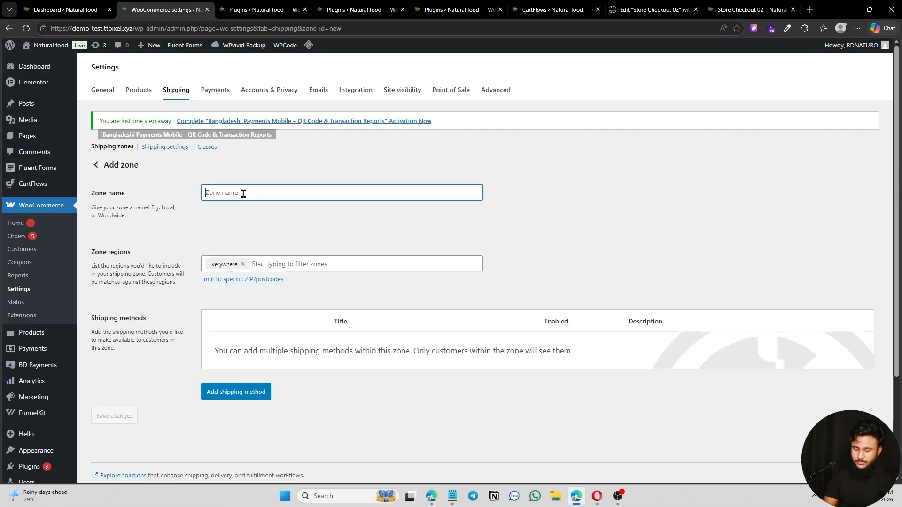
pyautogui.write('Ba')
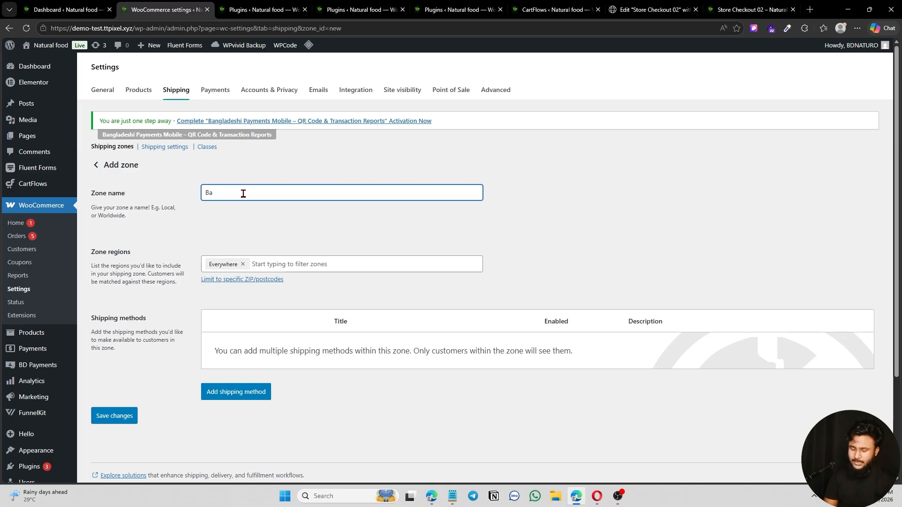
pyautogui.write('ngladesh')
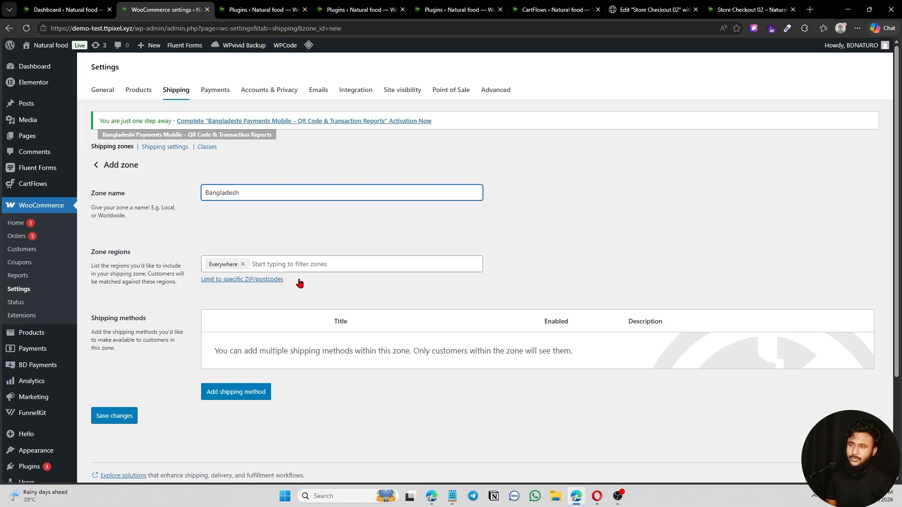
pyautogui.click(281, 265)
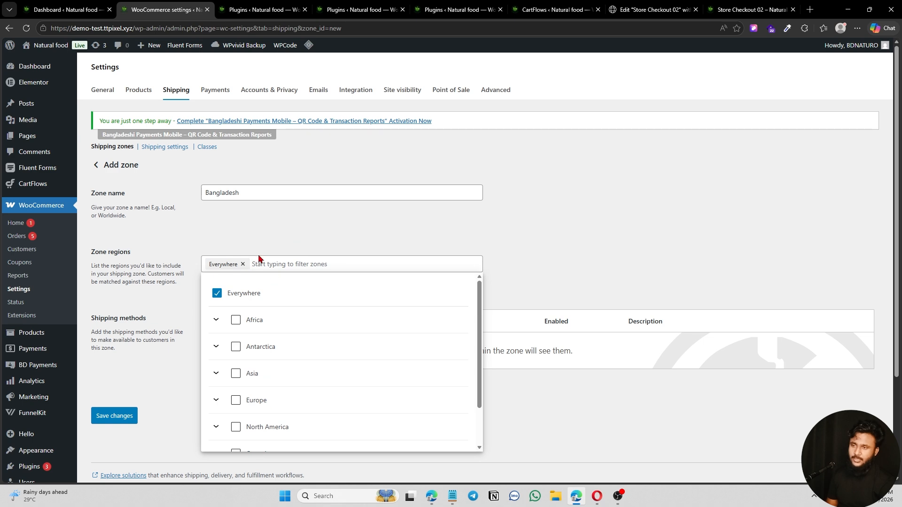
pyautogui.click(300, 246)
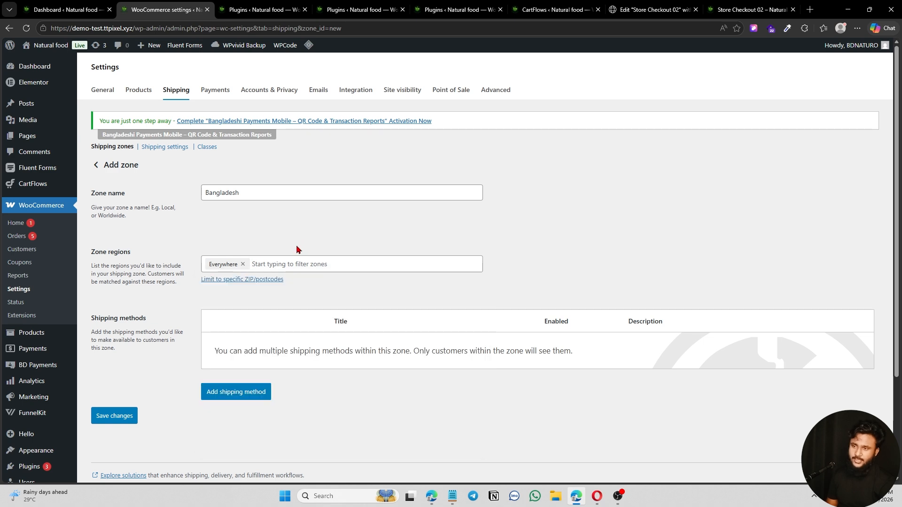
# Add a flat rate shipping method to the Bangladesh zone, with tax status None and the name ঢাকার ভিতরে
pyautogui.click(228, 395)
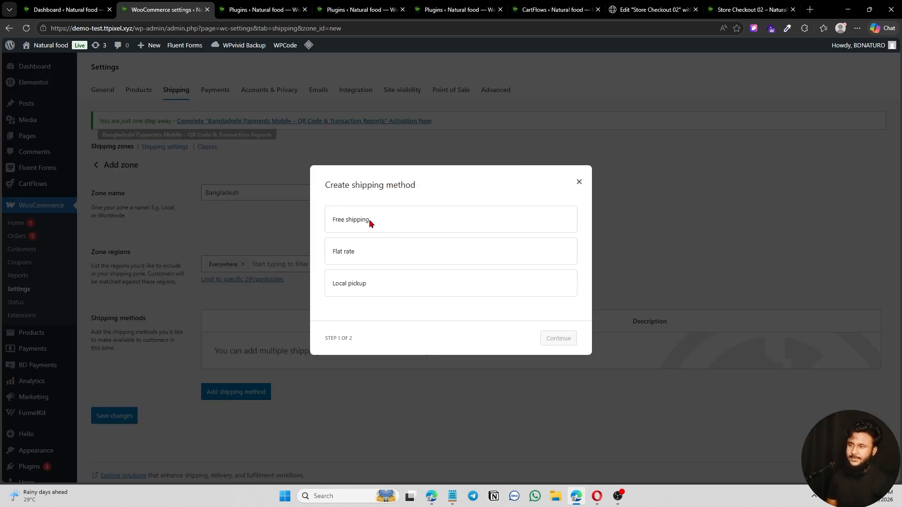
pyautogui.click(423, 260)
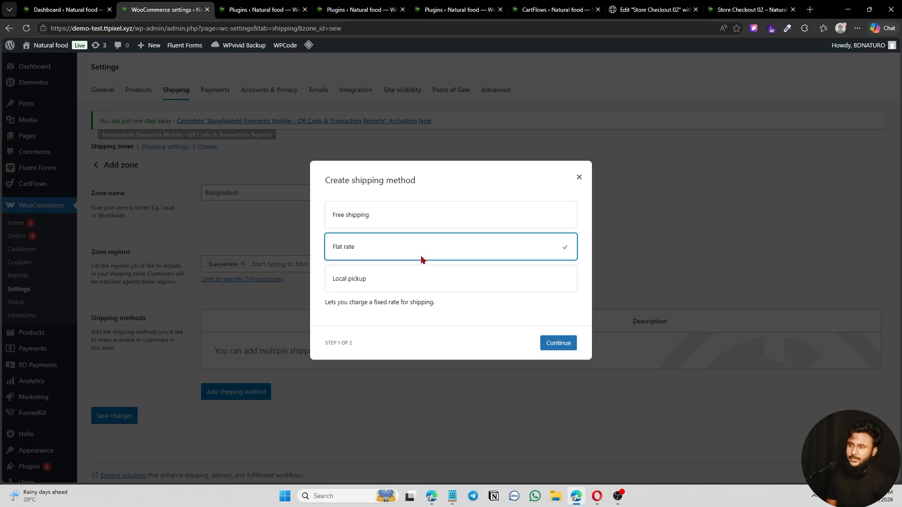
pyautogui.click(560, 344)
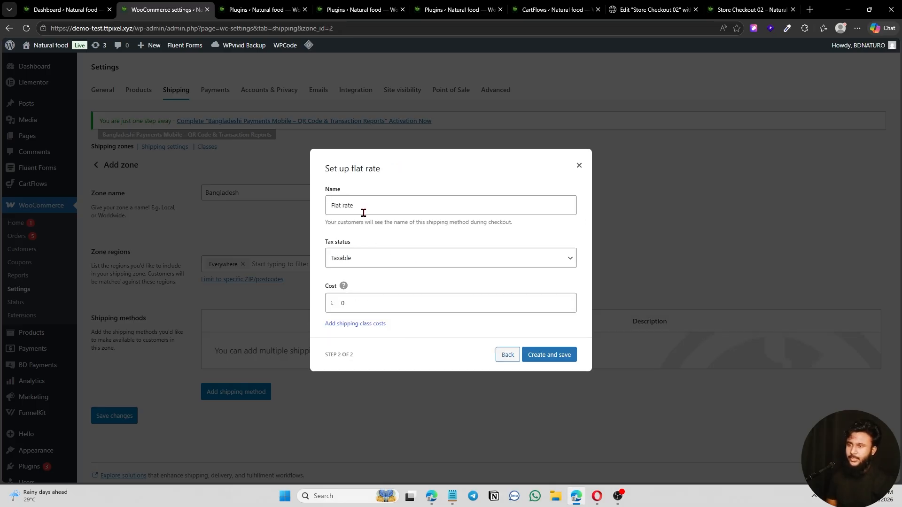
pyautogui.click(404, 258)
pyautogui.click(367, 288)
pyautogui.moveTo(368, 206); pyautogui.dragTo(312, 211)
pyautogui.press('BackSpace')
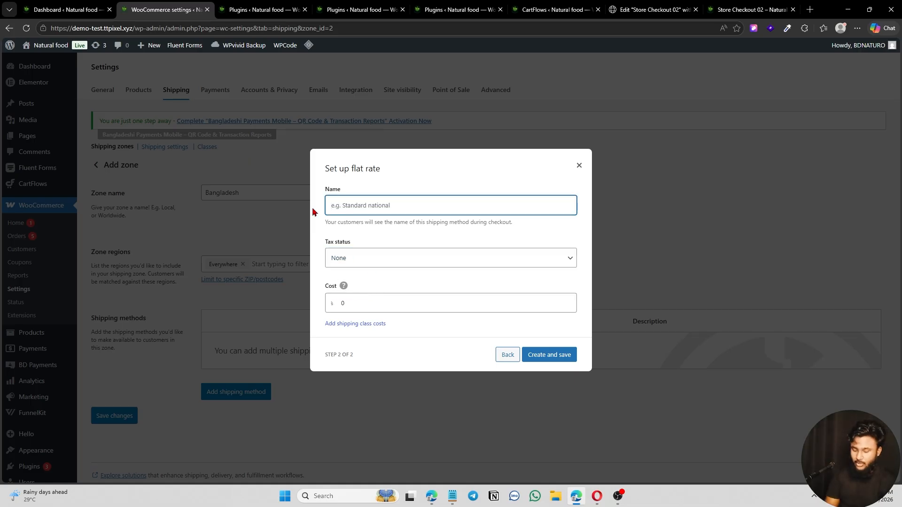
pyautogui.write('ঢাকার ভিতরে')
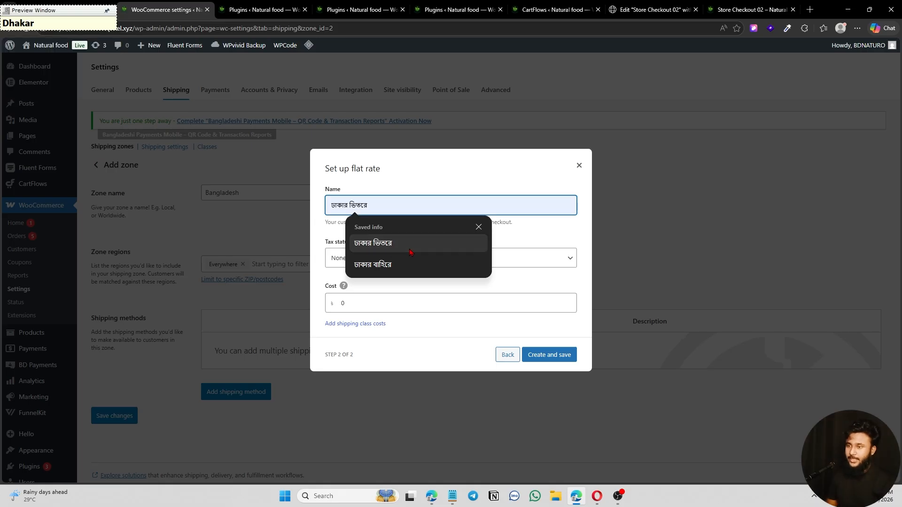
pyautogui.click(372, 243)
# Set the cost of the ঢাকার ভিতরে flat rate to 100 in English digits and save the method
pyautogui.click(379, 308)
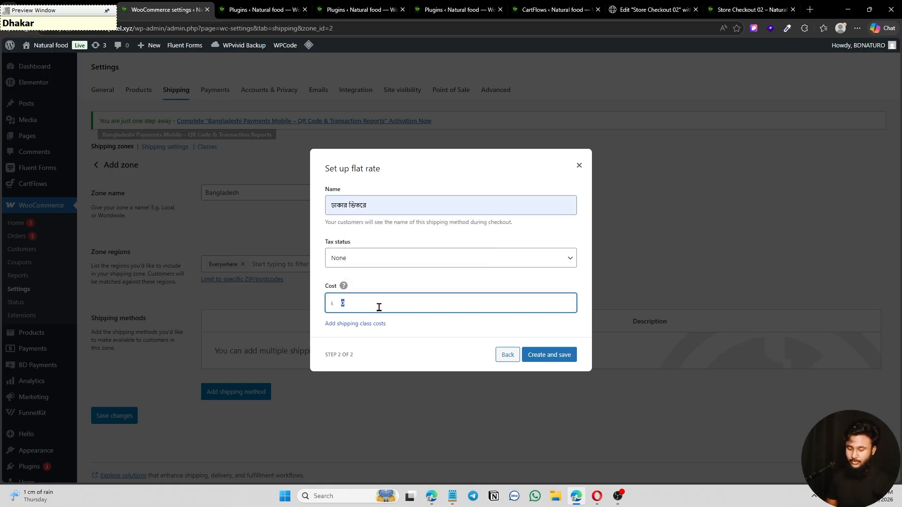
pyautogui.write('১০০')
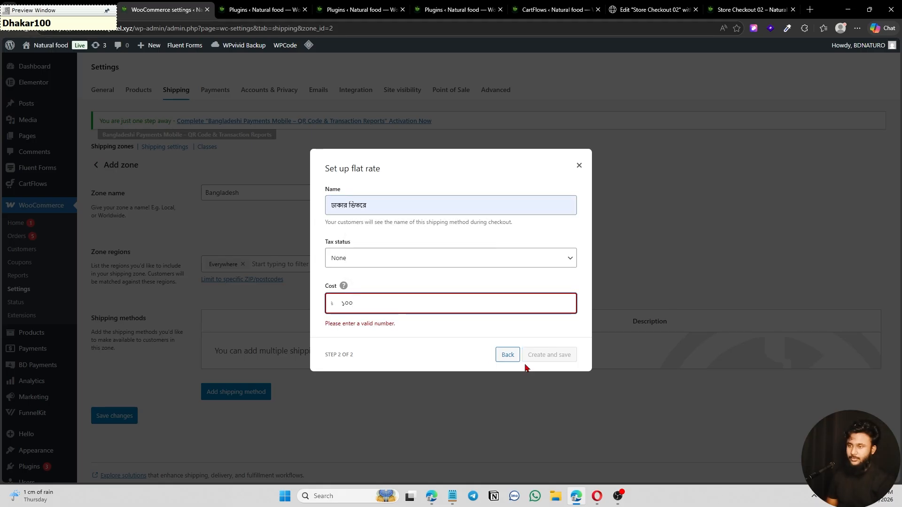
pyautogui.press('BackSpace')
pyautogui.press('BackSpace')
pyautogui.press('BackSpace')
pyautogui.press('BackSpace')
pyautogui.press('BackSpace')
pyautogui.press('BackSpace')
pyautogui.press('BackSpace')
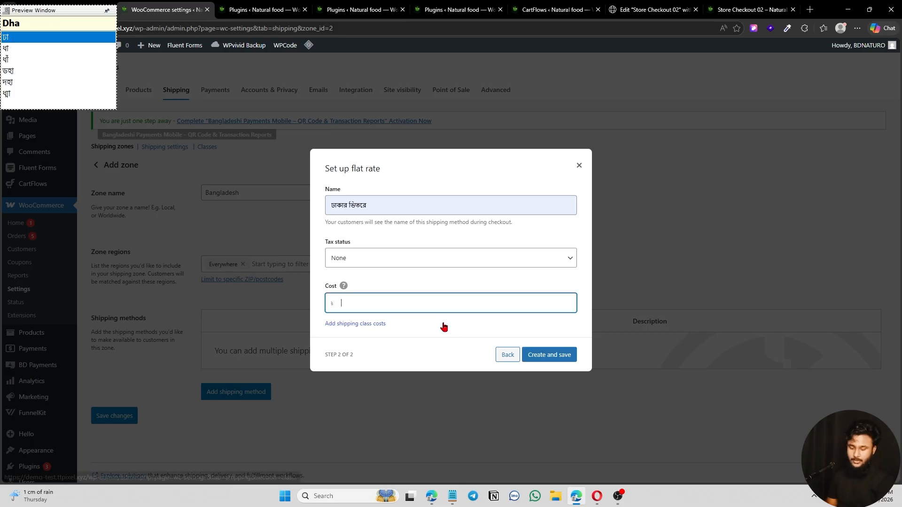
pyautogui.press('F12')
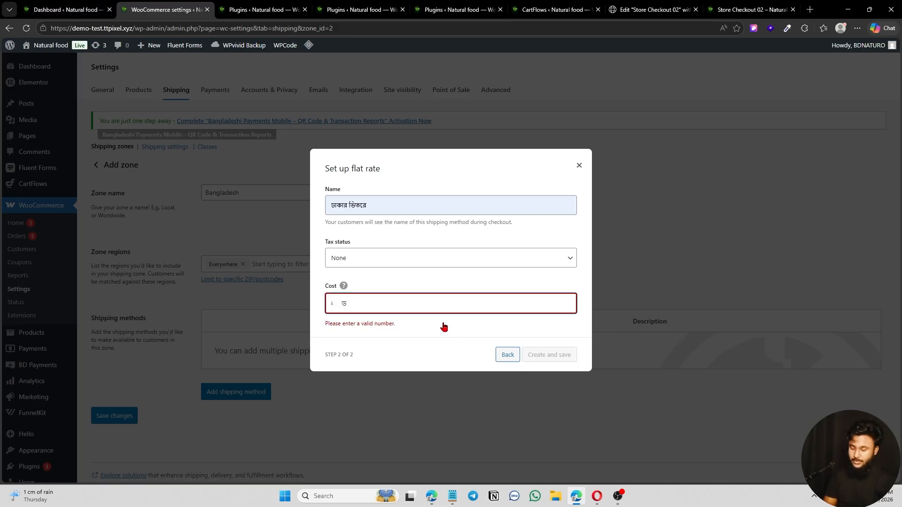
pyautogui.write('100')
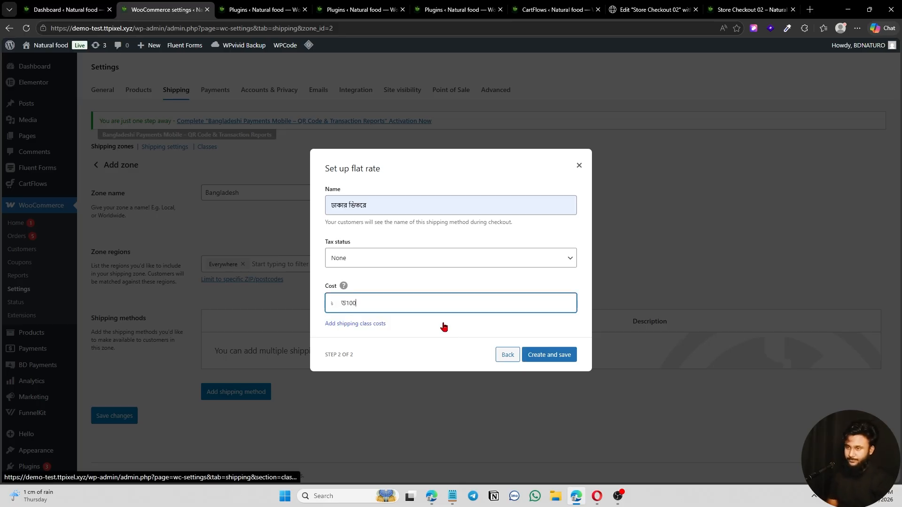
pyautogui.click(529, 351)
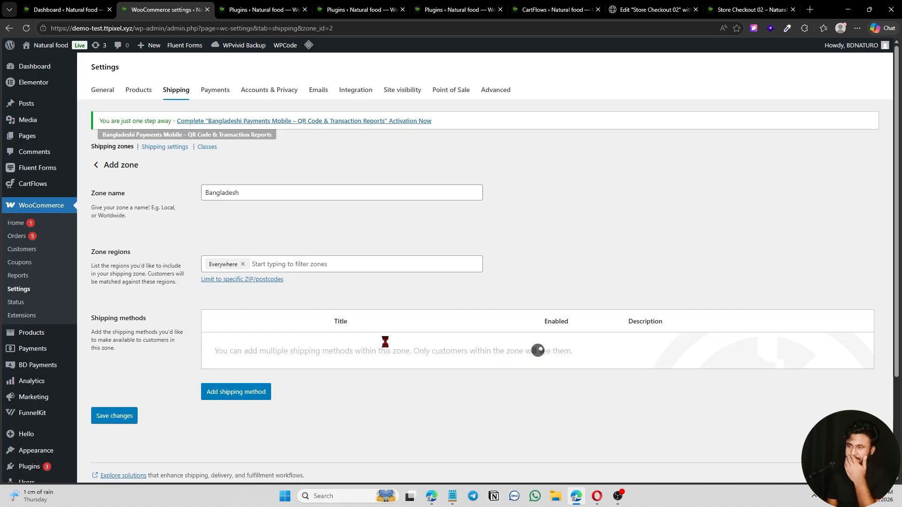
# Add a second flat rate shipping method to the Bangladesh zone and name it ঢাকার বাহিরে
pyautogui.click(264, 389)
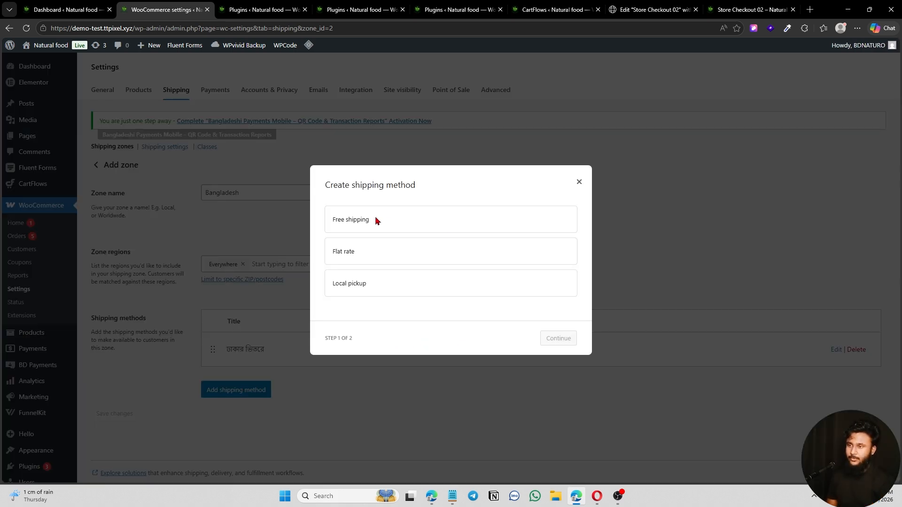
pyautogui.click(378, 259)
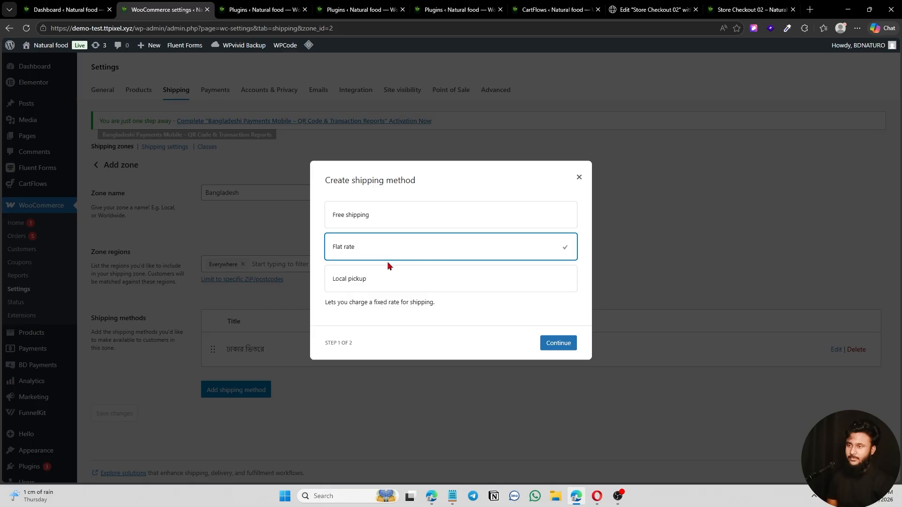
pyautogui.click(562, 344)
pyautogui.tripleClick(363, 207)
pyautogui.press('BackSpace')
pyautogui.write('d')
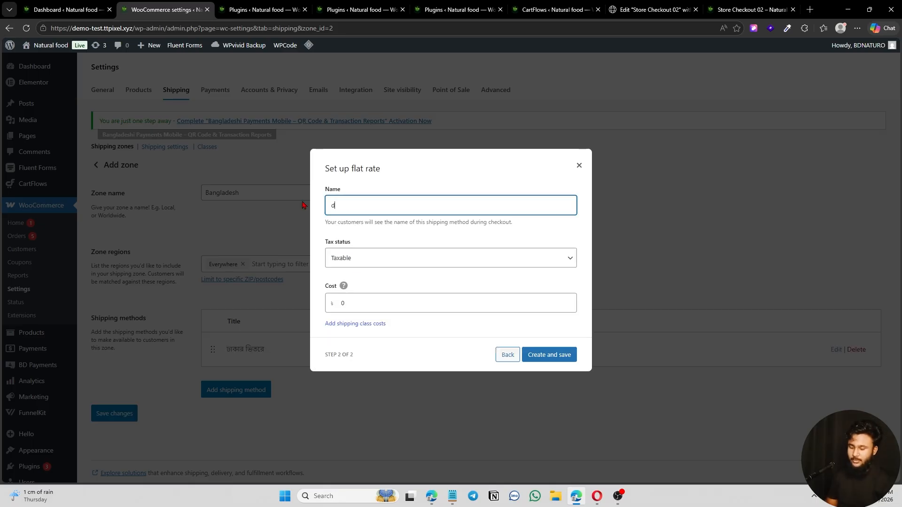
pyautogui.press('BackSpace')
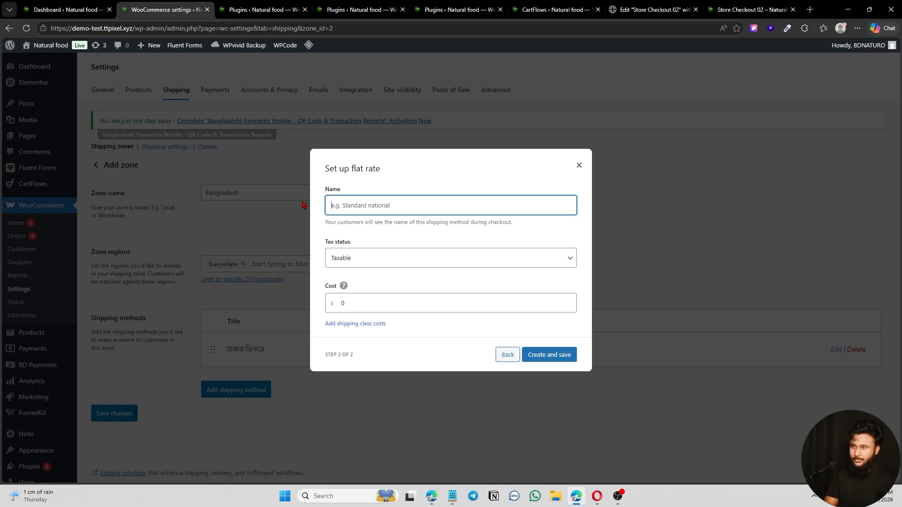
pyautogui.write('dha')
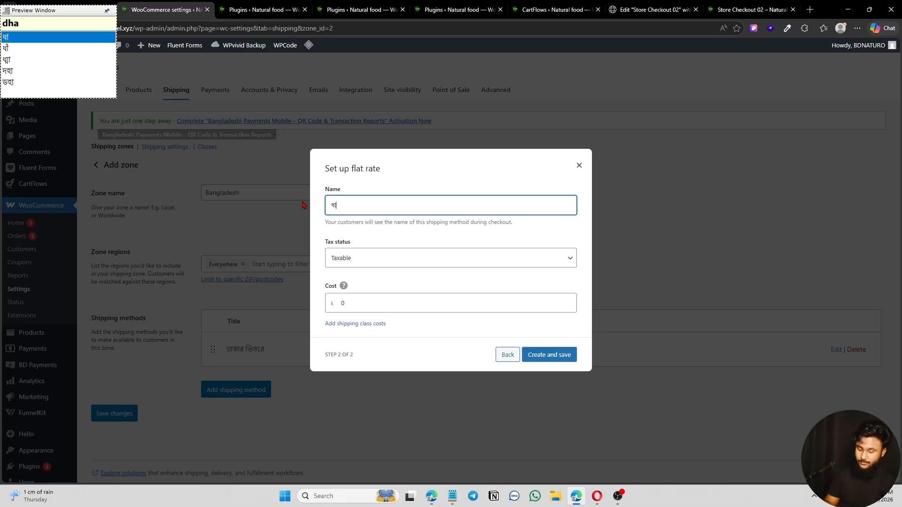
pyautogui.press('Escape')
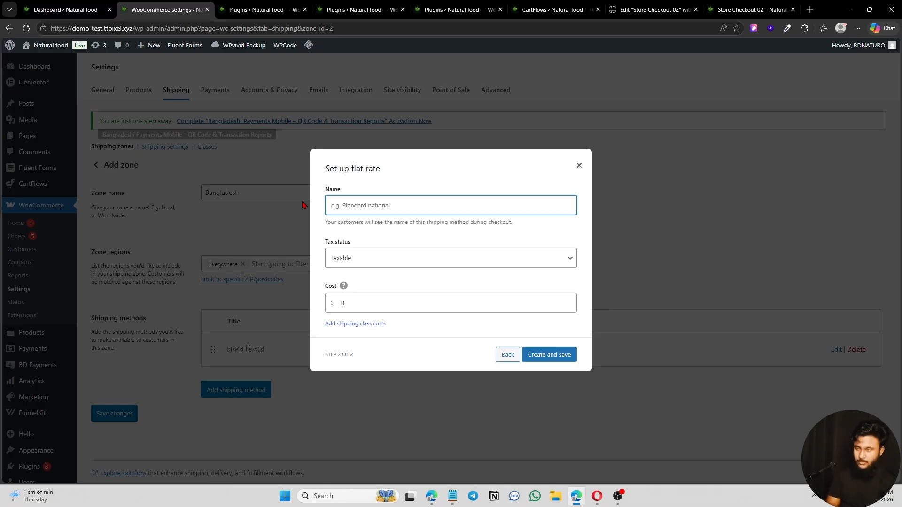
pyautogui.write('dhakar')
pyautogui.press('Down')
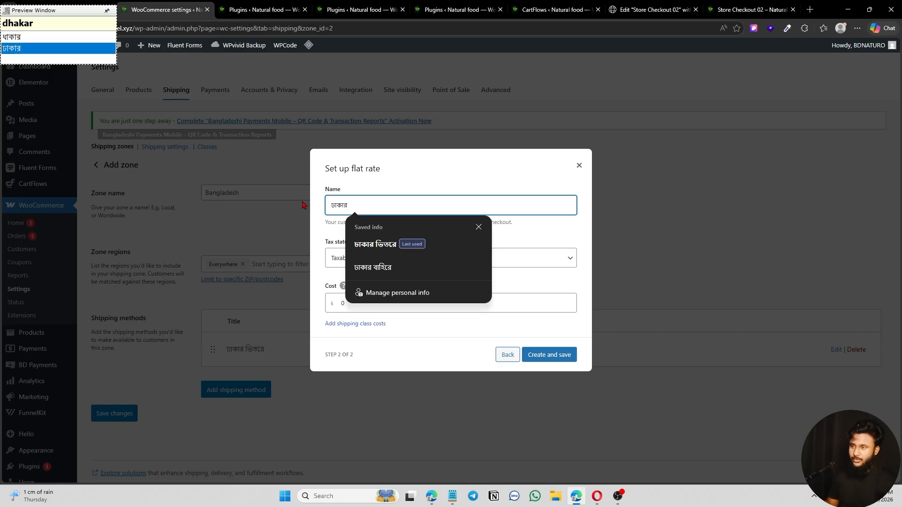
pyautogui.click(354, 261)
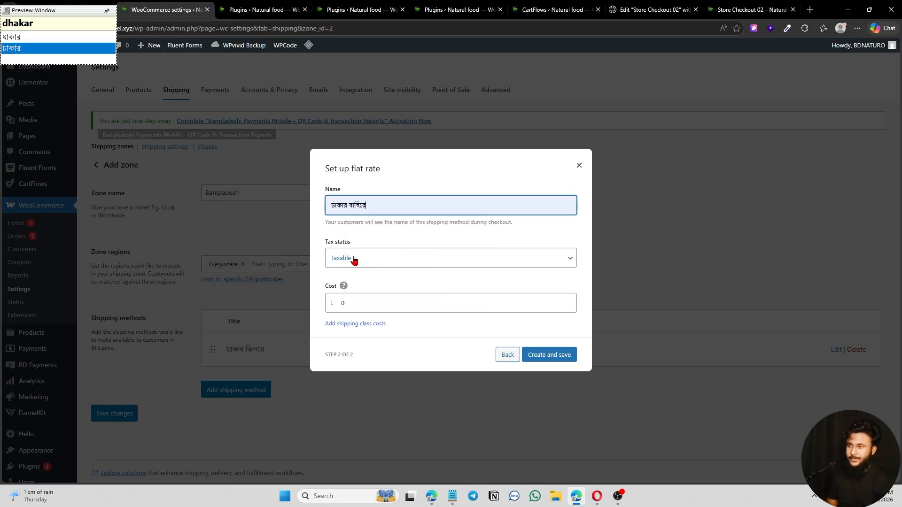
# Set the ঢাকার বাহিরে method's tax status to None and its cost to 150, and save it
pyautogui.click(378, 264)
pyautogui.click(362, 287)
pyautogui.doubleClick(371, 303)
pyautogui.write('dhakar150')
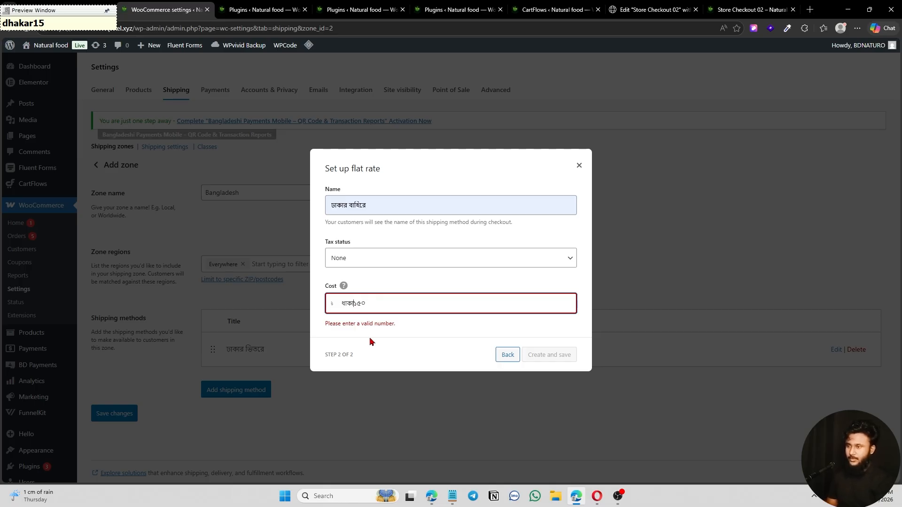
pyautogui.press('BackSpace')
pyautogui.press('BackSpace')
pyautogui.press('BackSpace')
pyautogui.press('BackSpace')
pyautogui.press('BackSpace')
pyautogui.press('BackSpace')
pyautogui.press('BackSpace')
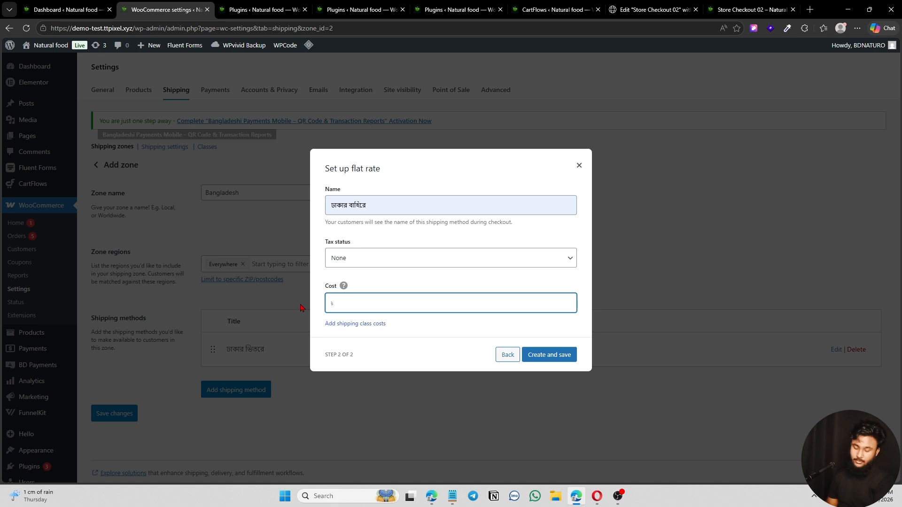
pyautogui.write('15')
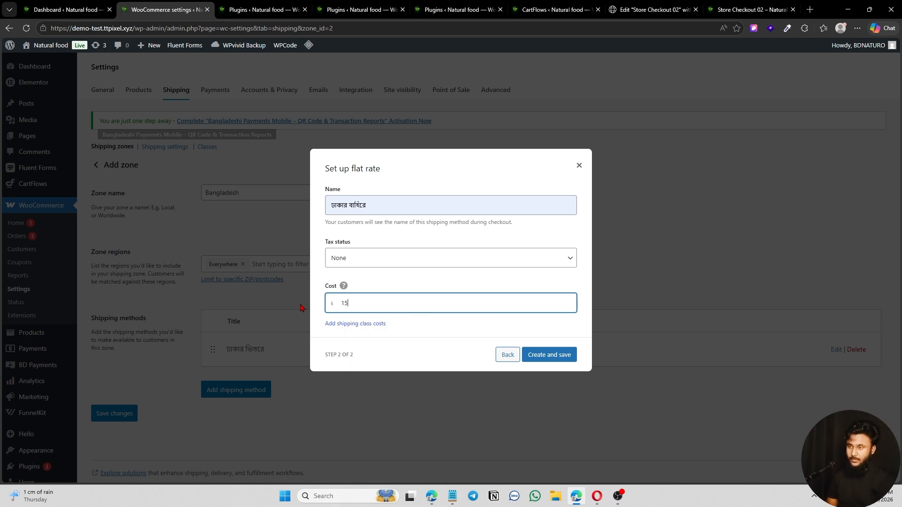
pyautogui.write('0')
pyautogui.click(548, 355)
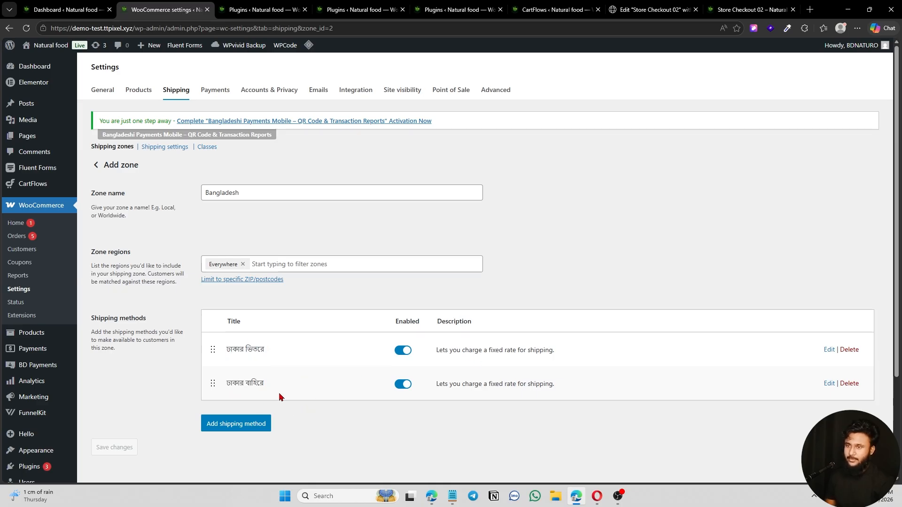
# Examine the Bangladesh zone's shipping methods and the list of selectable zone regions without changing the selection
pyautogui.scroll(-3, 266, 328)
pyautogui.scroll(3, 253, 282)
pyautogui.moveTo(94, 255); pyautogui.dragTo(149, 254)
pyautogui.click(153, 258)
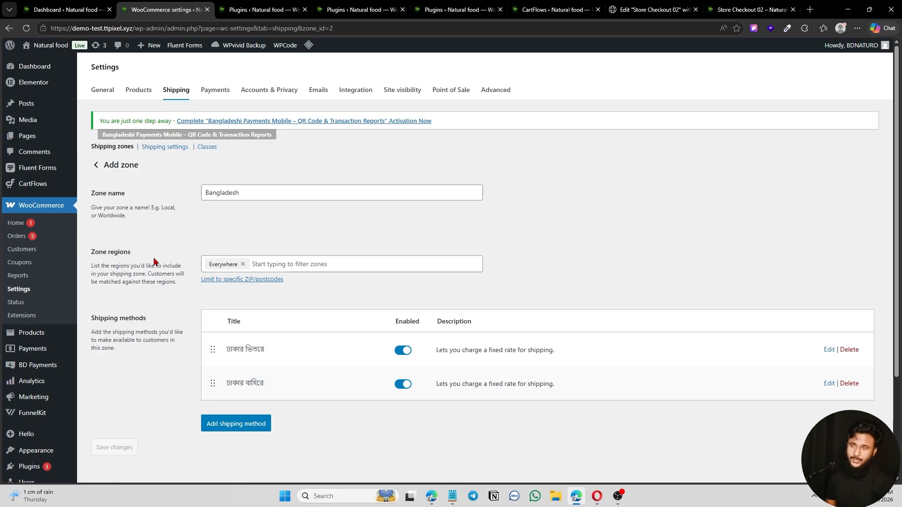
pyautogui.click(299, 264)
pyautogui.scroll(-5, 272, 411)
pyautogui.scroll(3, 263, 399)
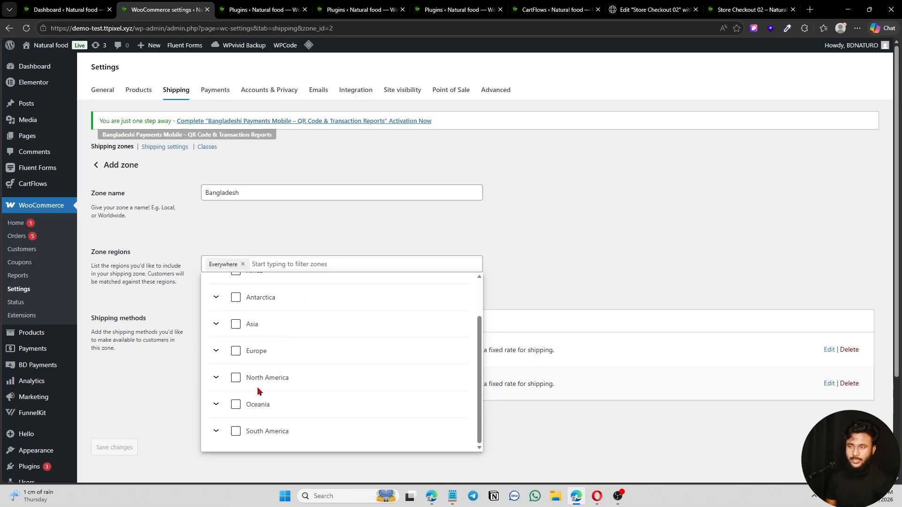
pyautogui.click(300, 230)
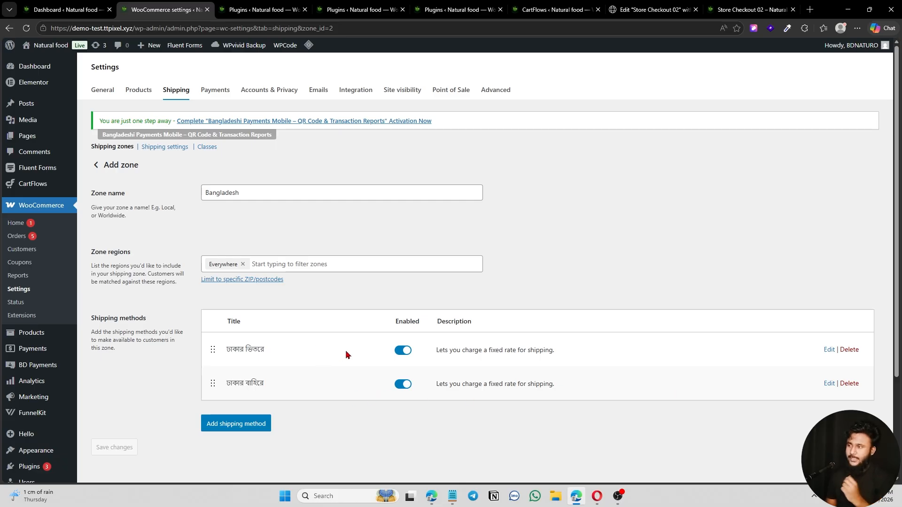
# View the available shipping method types without adding one, and return to the shipping zones overview
pyautogui.click(253, 427)
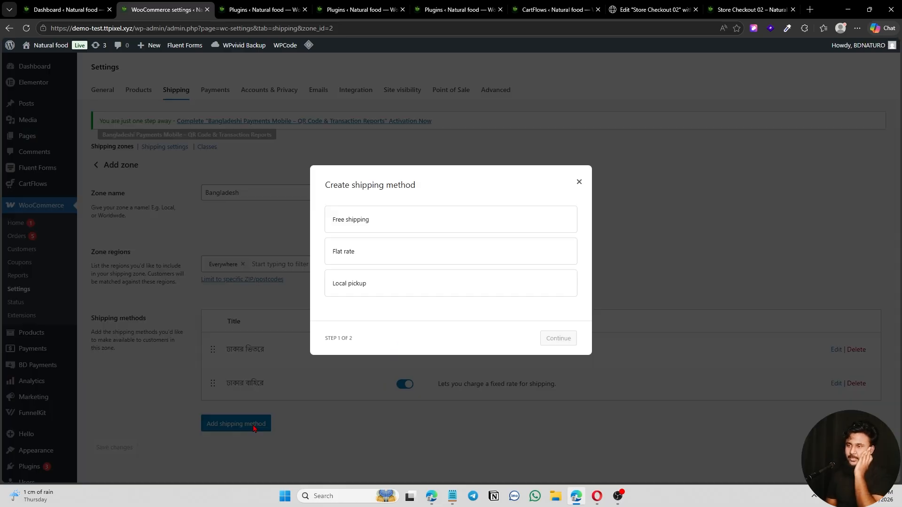
pyautogui.click(579, 181)
pyautogui.scroll(-3, 319, 329)
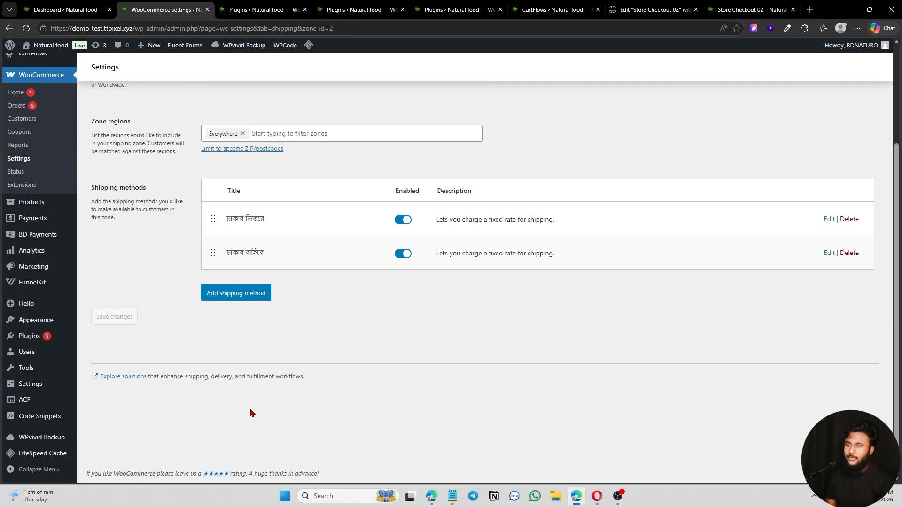
pyautogui.scroll(3, 174, 319)
pyautogui.click(96, 166)
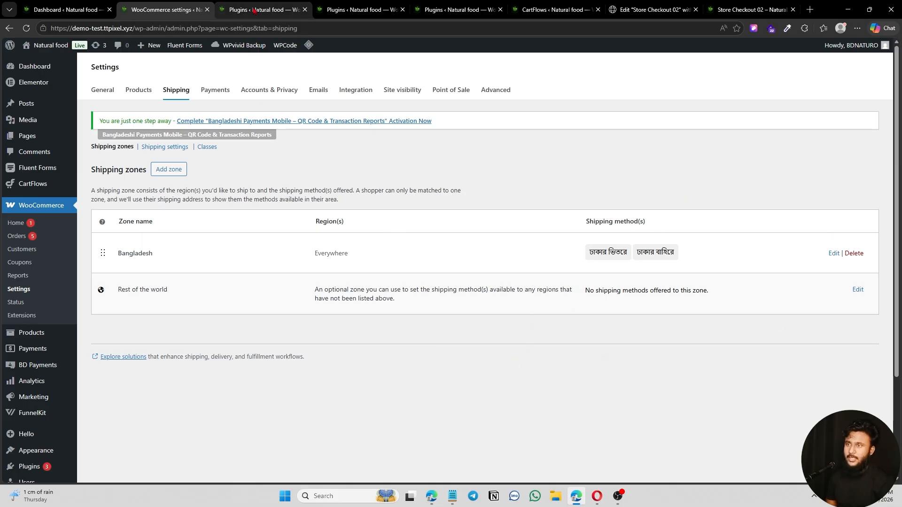
# Show the WooCommerce payment settings and check the shipping and payment options on the live Store Checkout 02 page
pyautogui.click(219, 100)
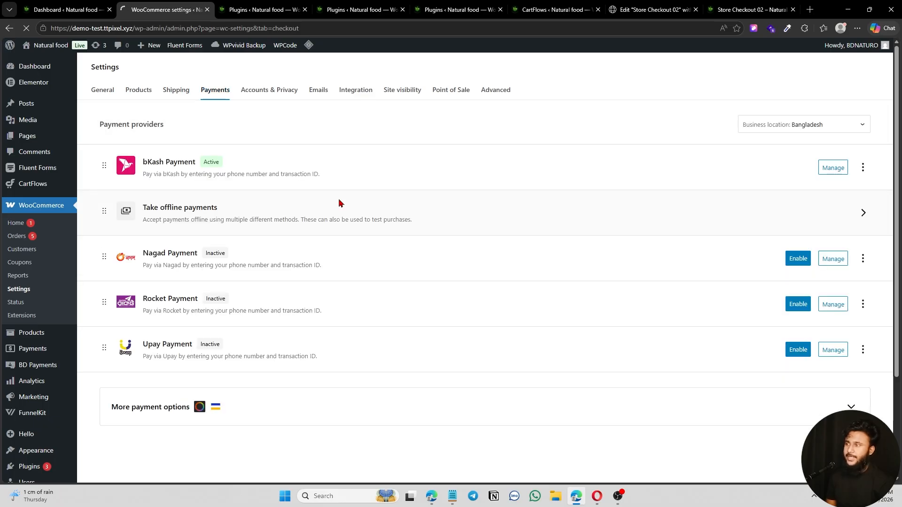
pyautogui.click(752, 9)
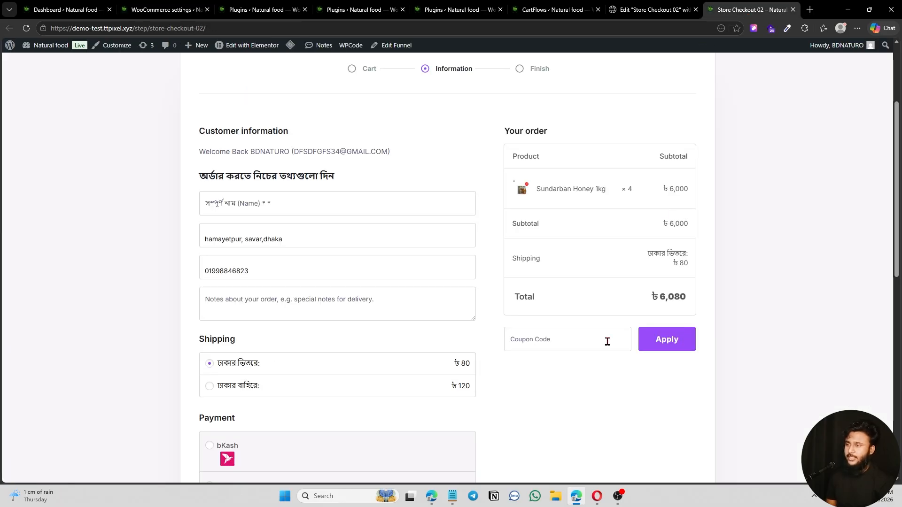
pyautogui.scroll(-4, 601, 341)
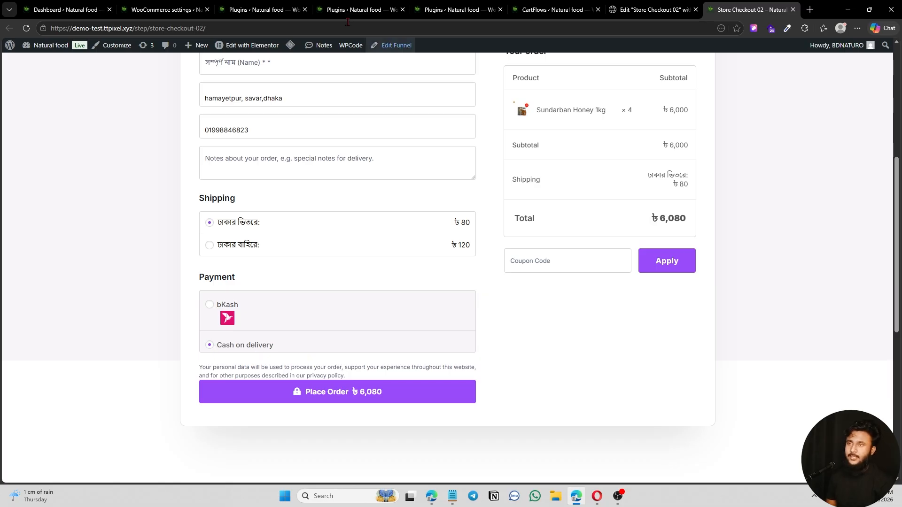
# Close the three open Plugins browser tabs and return to the WooCommerce payment settings
pyautogui.click(327, 9)
pyautogui.click(327, 6)
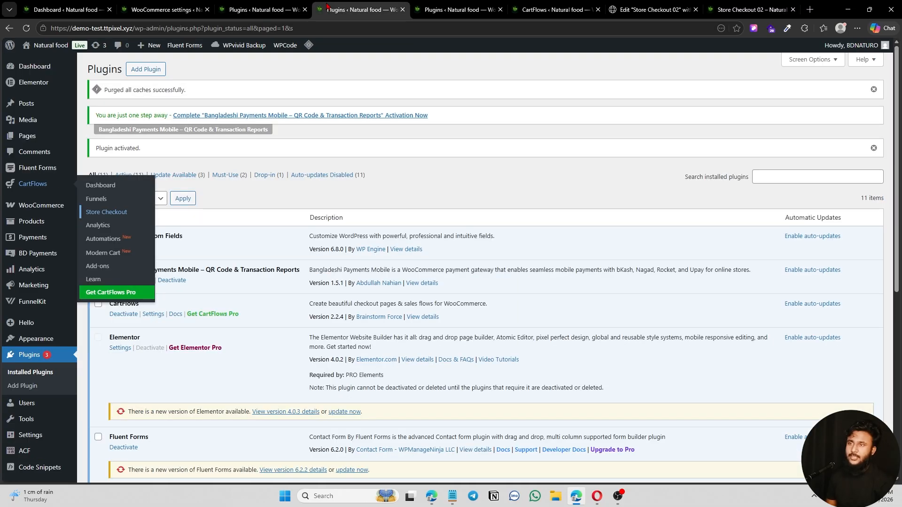
pyautogui.click(297, 10)
pyautogui.click(304, 9)
pyautogui.click(305, 10)
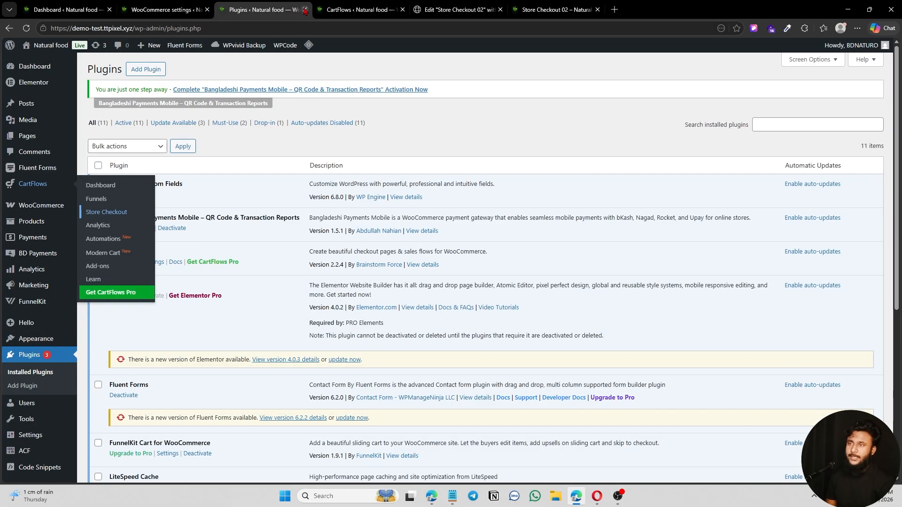
pyautogui.click(305, 10)
pyautogui.click(169, 9)
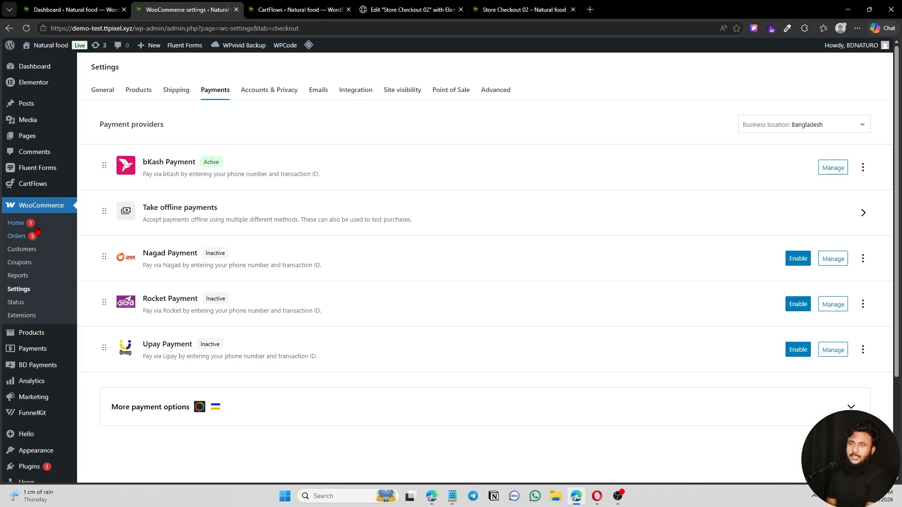
# Move bKash Payment below Take offline payments in the provider order and enable Nagad Payment
pyautogui.moveTo(104, 165); pyautogui.dragTo(111, 222)
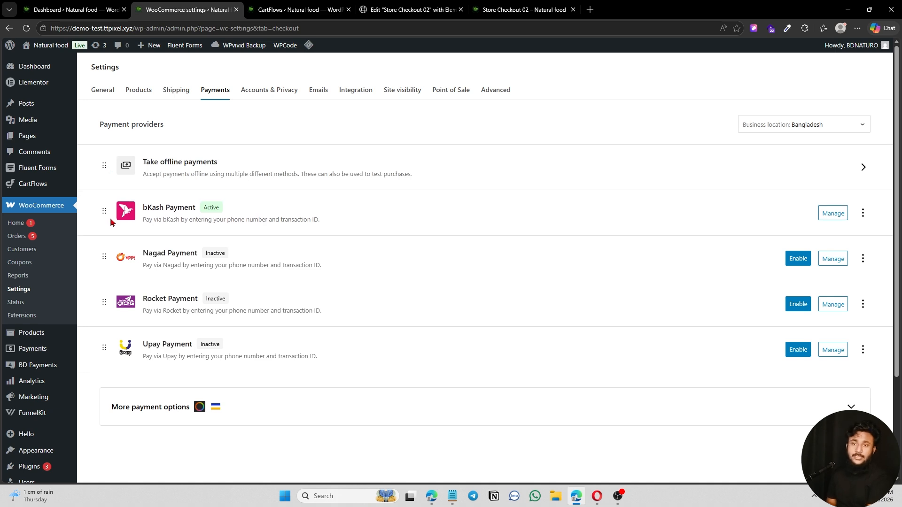
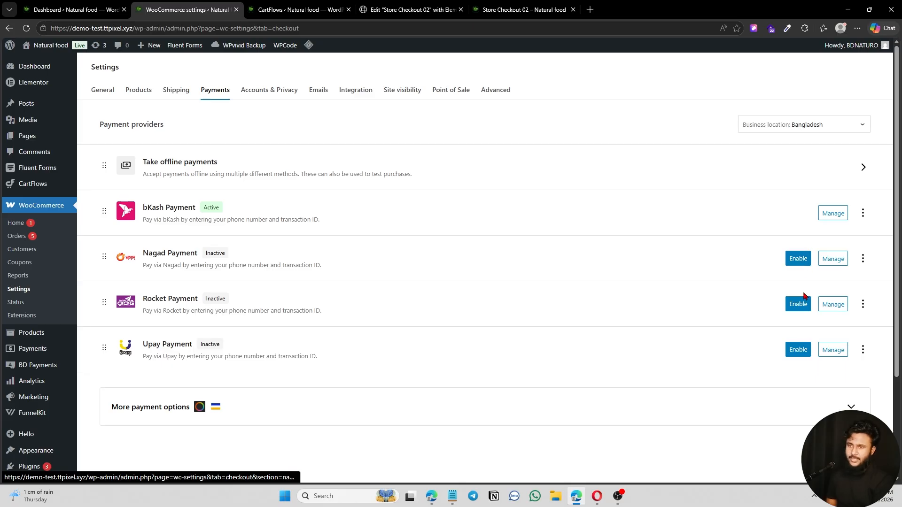
pyautogui.click(804, 258)
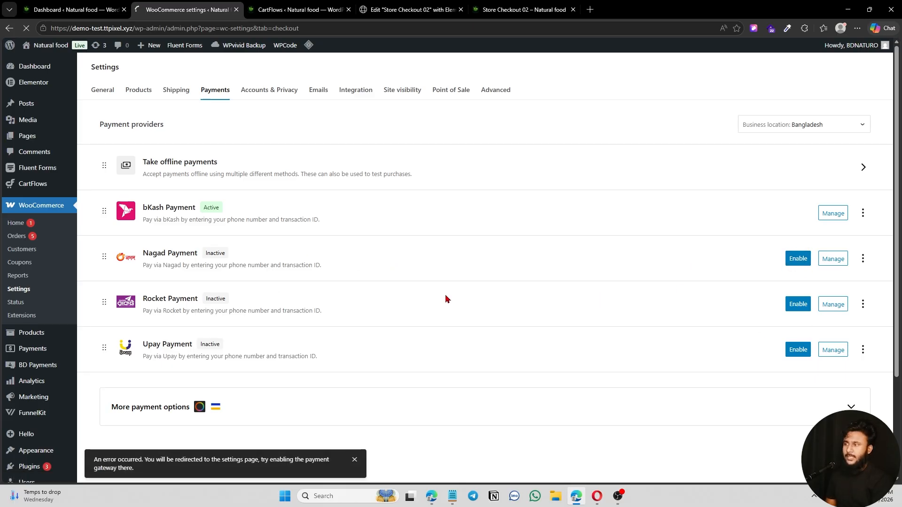
pyautogui.scroll(-3, 231, 316)
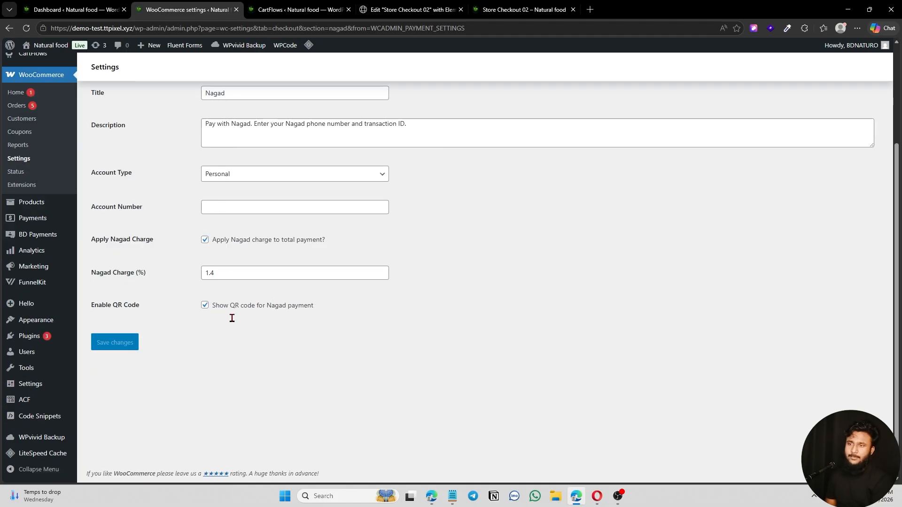
# Examine the Nagad Payment settings and its account type options, keeping the account type set to Personal
pyautogui.scroll(2, 212, 311)
pyautogui.click(298, 271)
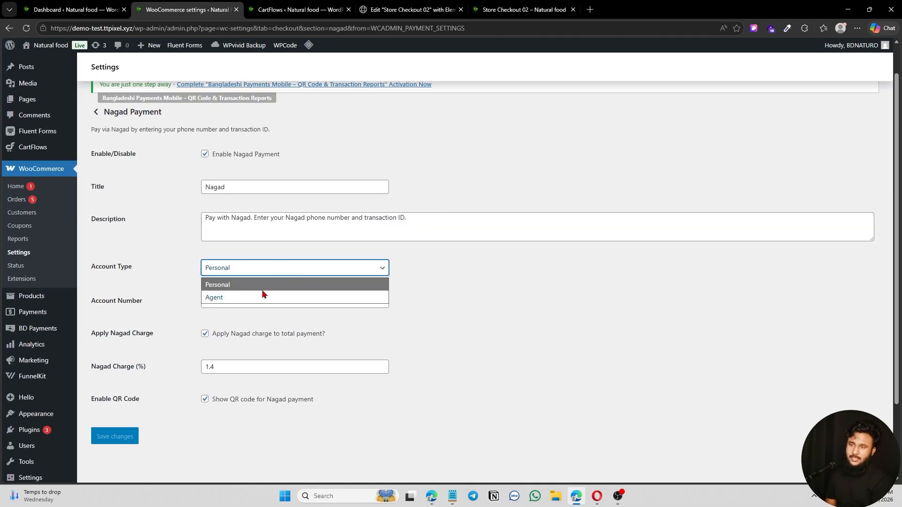
pyautogui.click(249, 255)
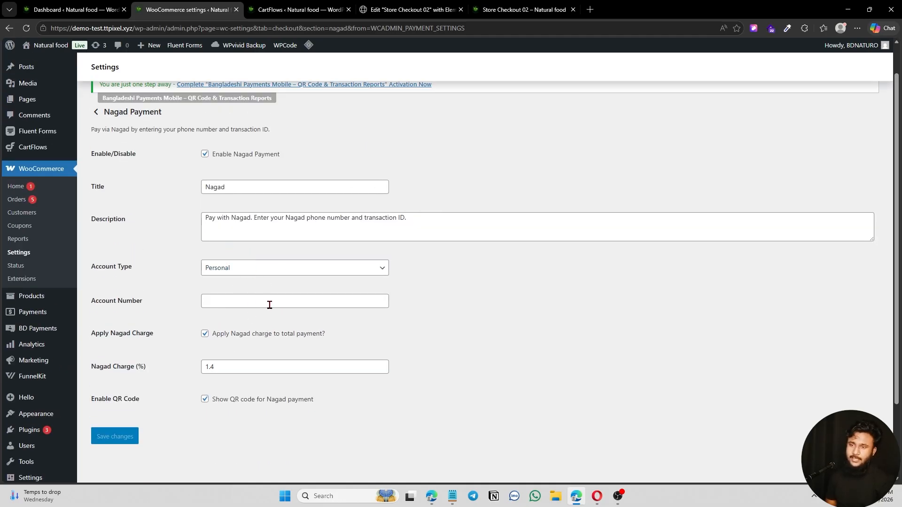
pyautogui.scroll(1, 338, 255)
pyautogui.scroll(-3, 282, 305)
pyautogui.scroll(3, 388, 358)
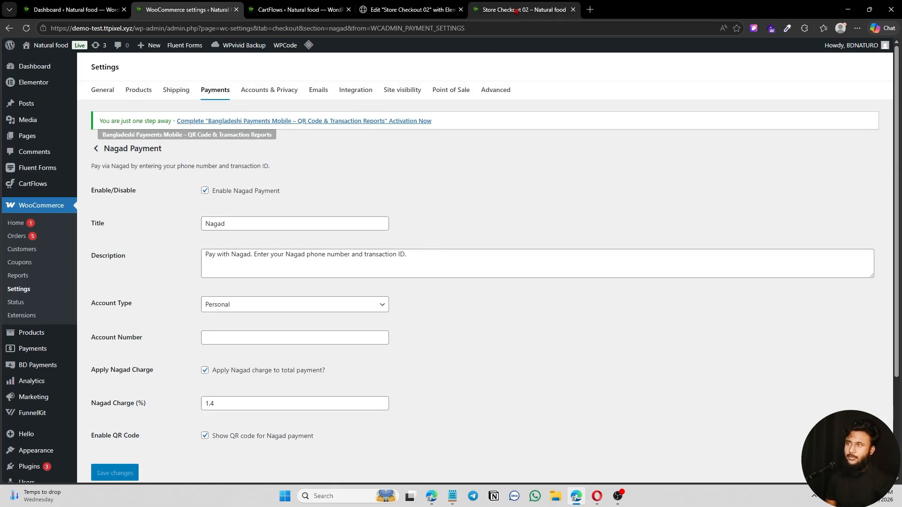
# Check the order form, shipping choices and payment methods on the live Store Checkout 02 page
pyautogui.click(523, 9)
pyautogui.scroll(6, 256, 353)
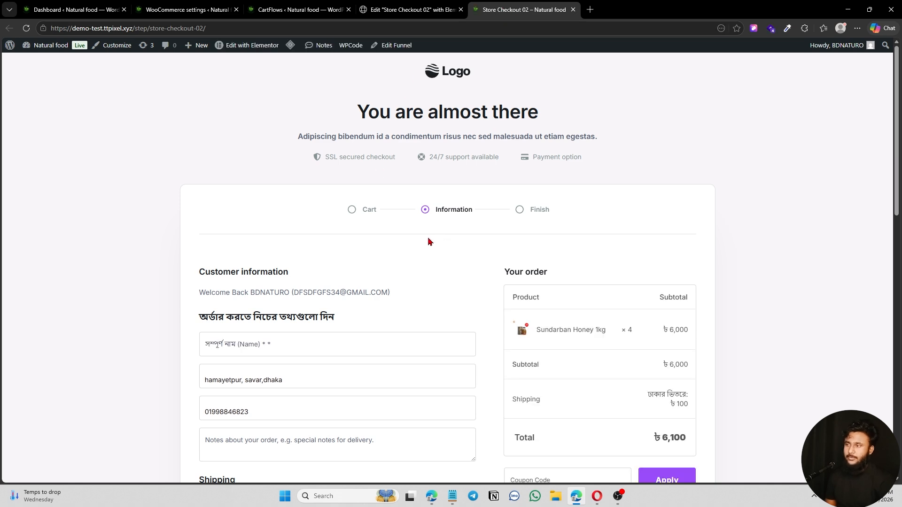
pyautogui.scroll(-4, 427, 242)
pyautogui.scroll(-3, 425, 240)
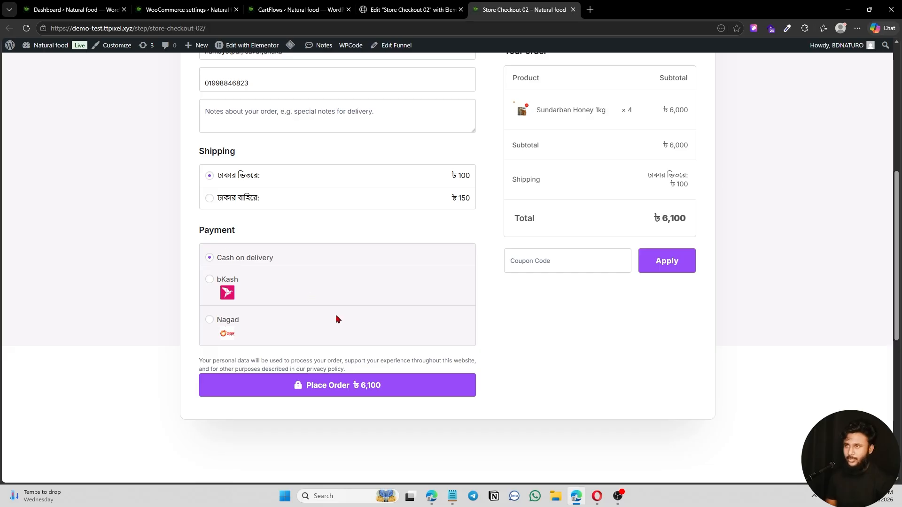
# Return to the WooCommerce payment providers and show the Cash on delivery settings among the offline payment methods
pyautogui.click(188, 9)
pyautogui.click(296, 6)
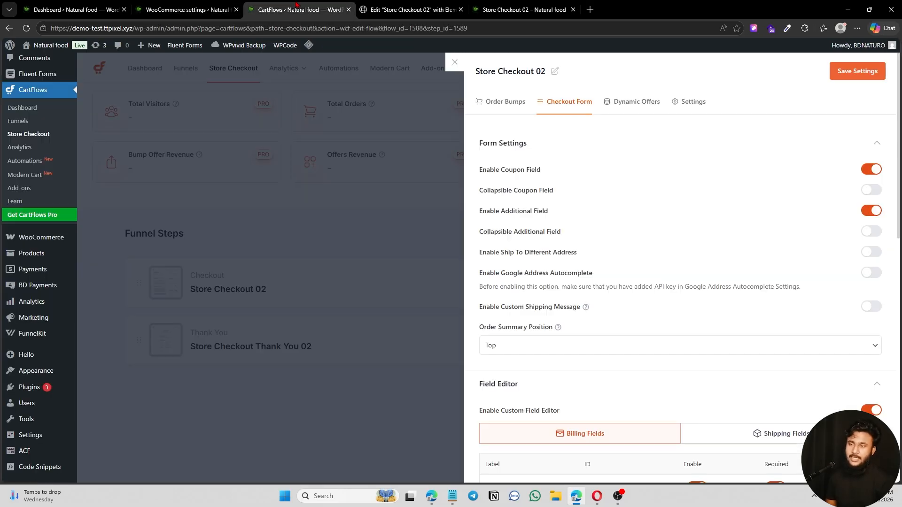
pyautogui.click(188, 9)
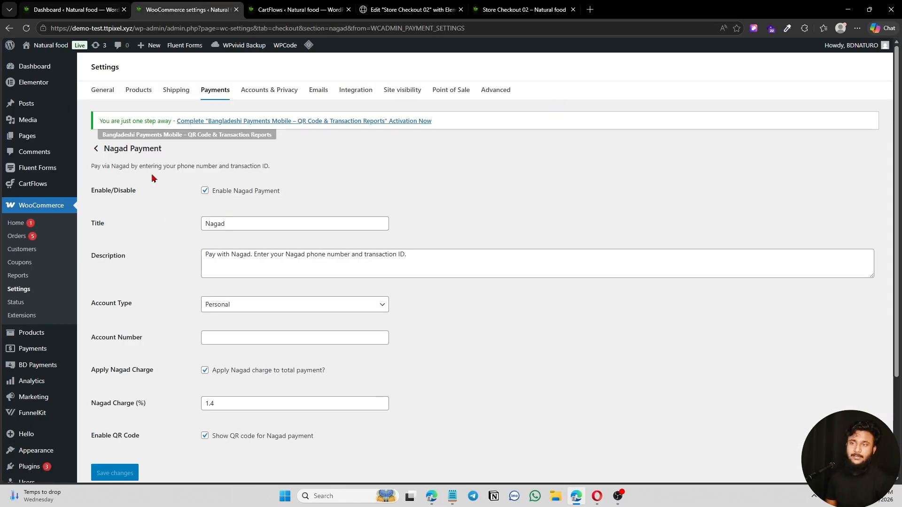
pyautogui.click(96, 149)
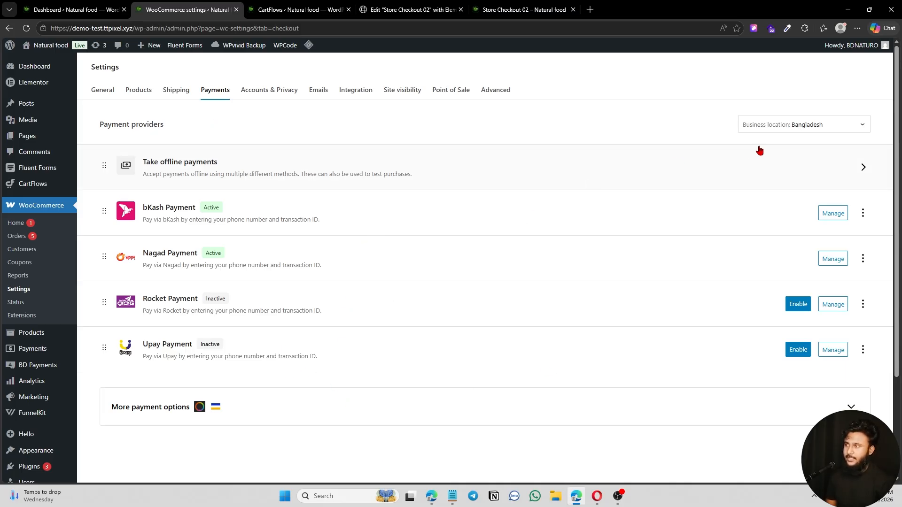
pyautogui.click(556, 165)
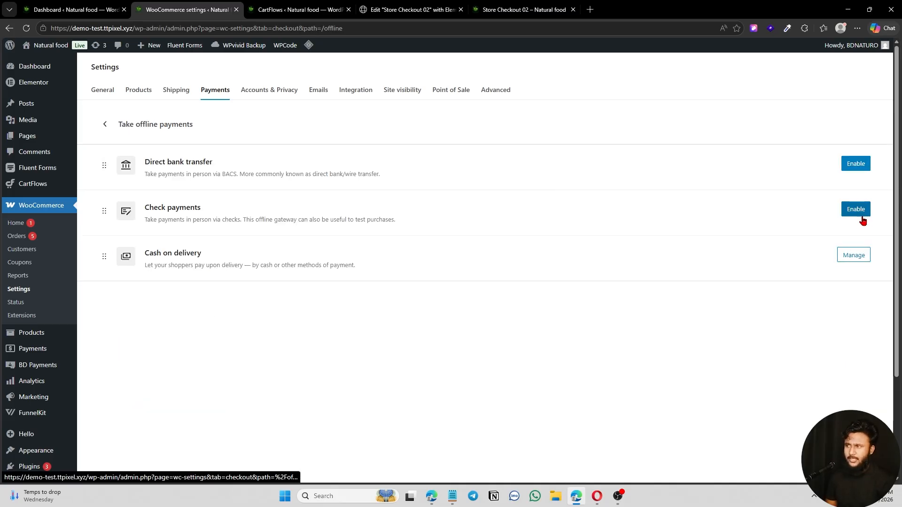
pyautogui.click(854, 257)
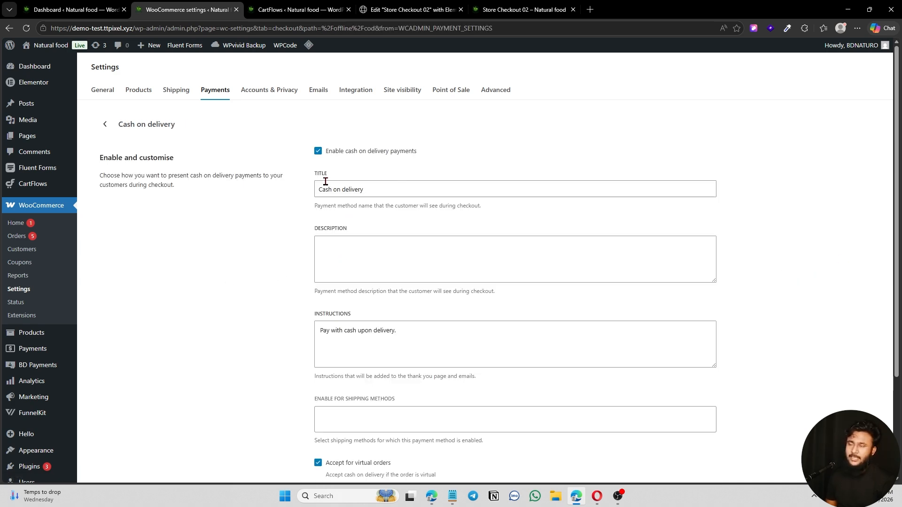
# Compare the payment section of the live checkout page with its Elementor layout, and return to the Cash on delivery settings
pyautogui.click(523, 9)
pyautogui.scroll(-7, 316, 358)
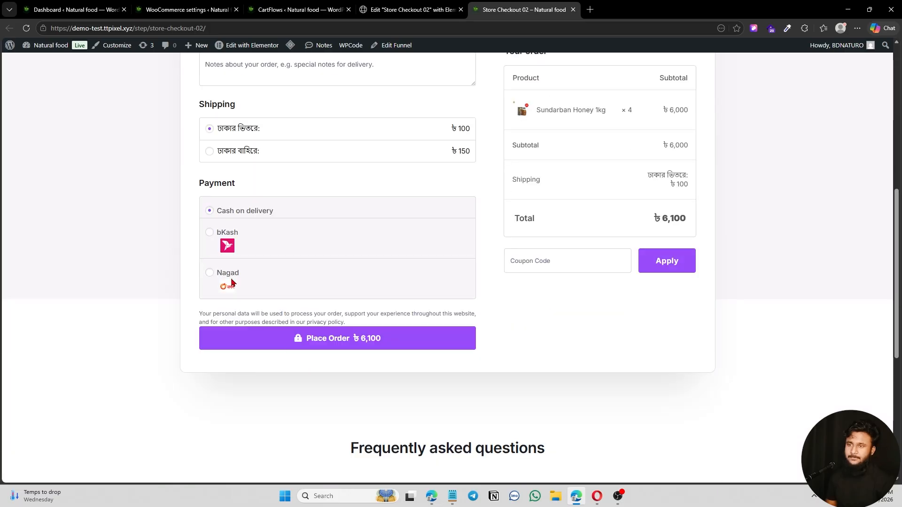
pyautogui.moveTo(224, 217); pyautogui.dragTo(293, 213)
pyautogui.click(369, 191)
pyautogui.click(415, 5)
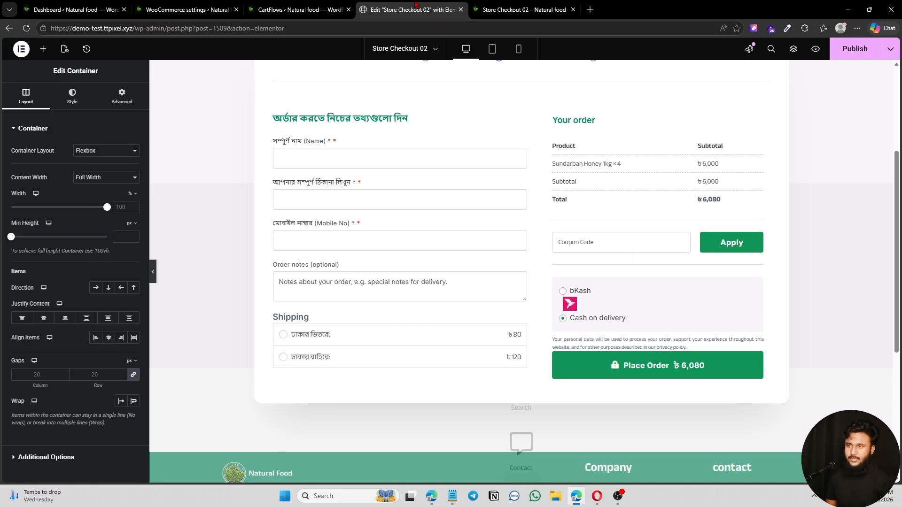
pyautogui.click(514, 6)
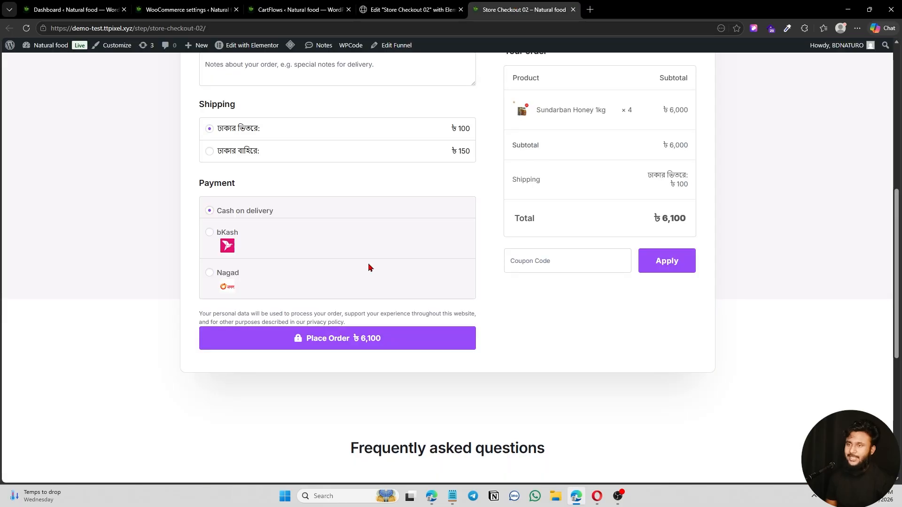
pyautogui.scroll(4, 350, 259)
pyautogui.click(176, 6)
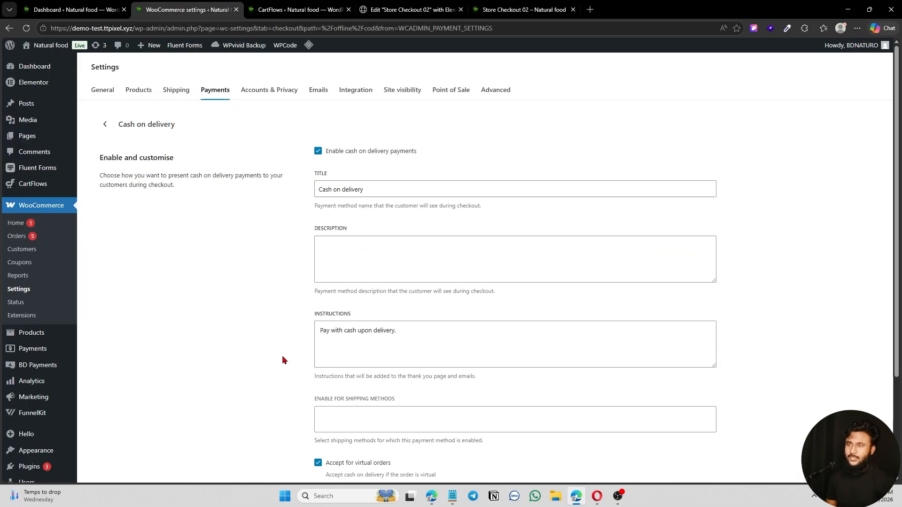
# Publish the Store Checkout 02 design in Elementor and reload the live checkout page to check its new layout
pyautogui.click(395, 5)
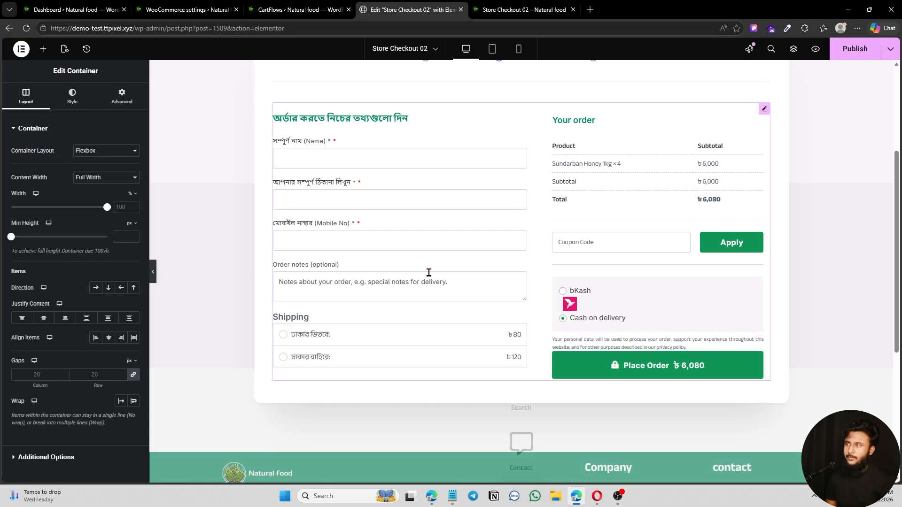
pyautogui.scroll(3, 411, 140)
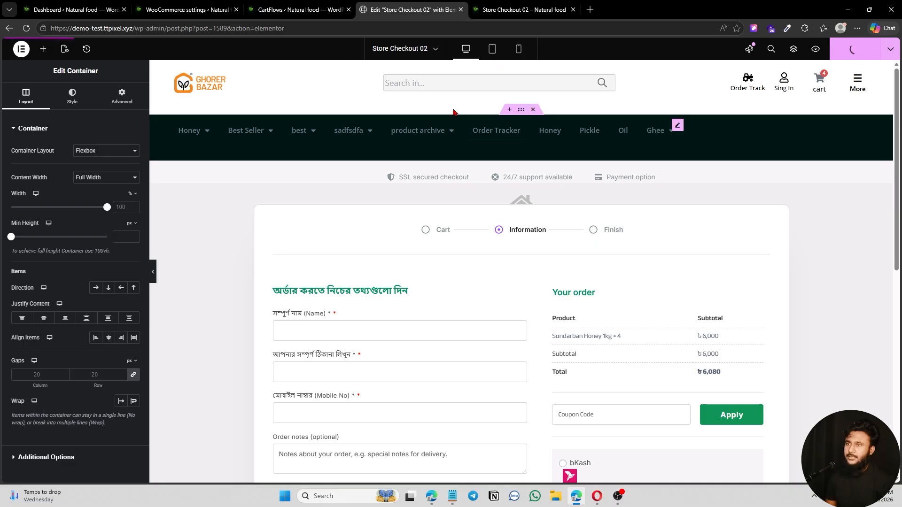
pyautogui.scroll(-8, 467, 298)
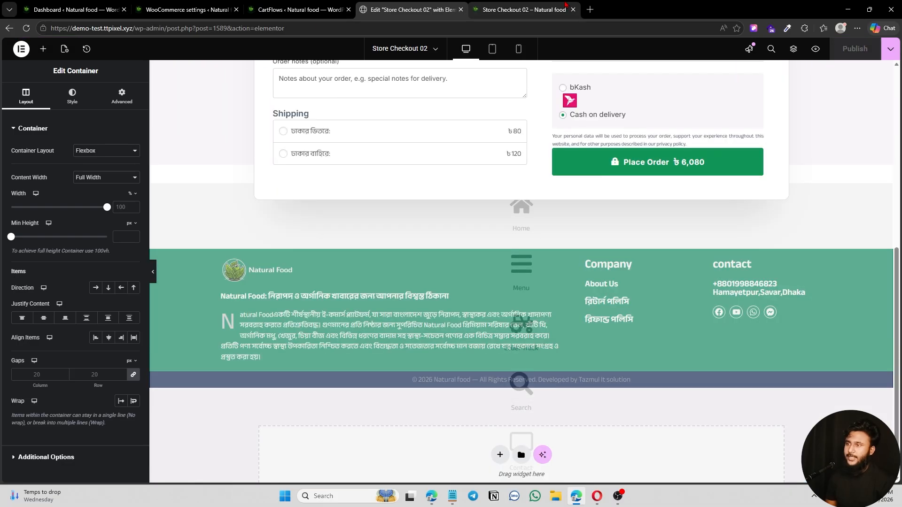
pyautogui.click(523, 9)
pyautogui.scroll(4, 155, 161)
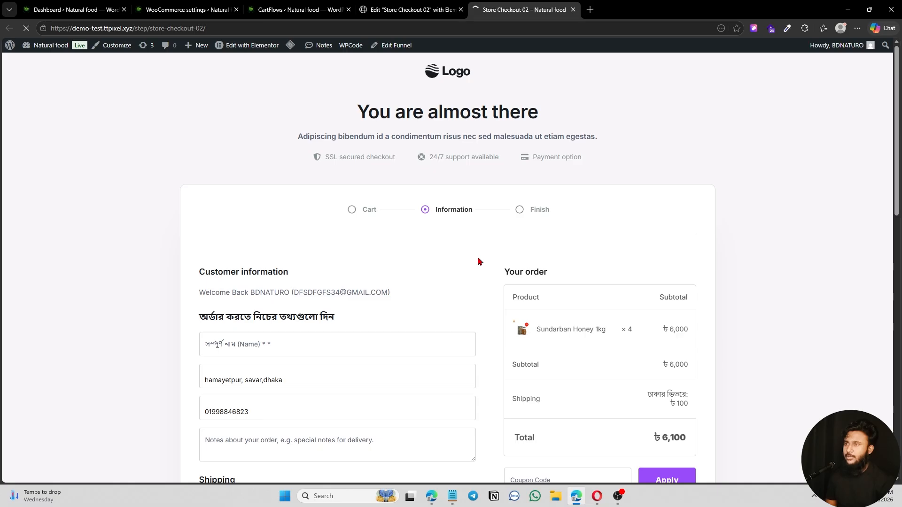
pyautogui.scroll(-2, 359, 144)
pyautogui.scroll(2, 564, 113)
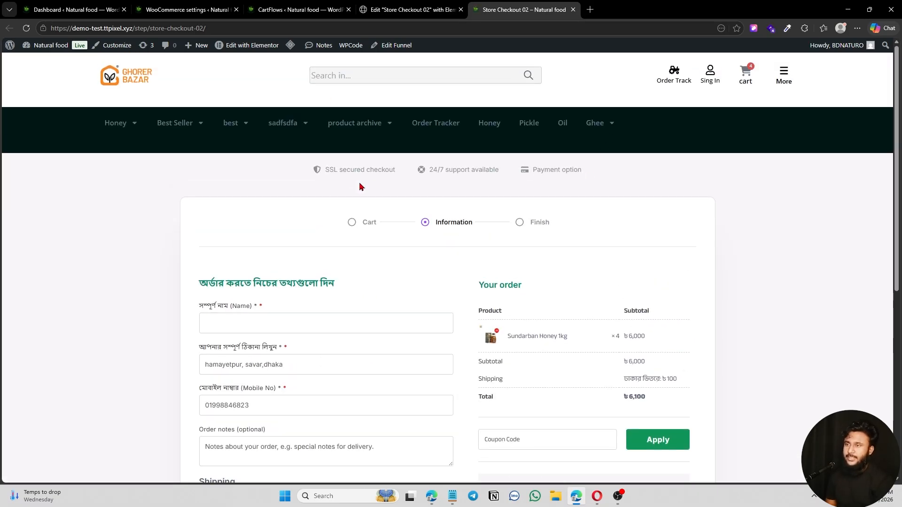
# Delete the container with the SSL, support and payment icon list above the checkout form in Elementor, and publish the page
pyautogui.click(301, 6)
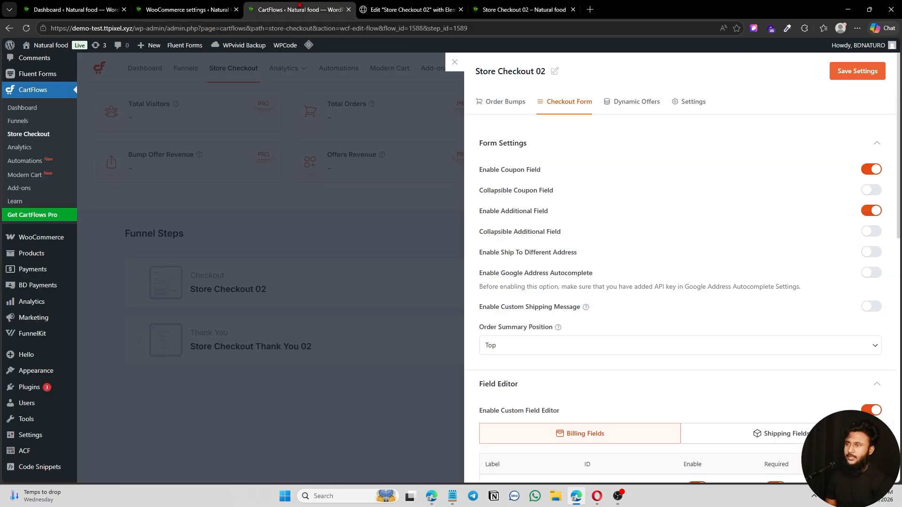
pyautogui.click(429, 8)
pyautogui.scroll(8, 499, 247)
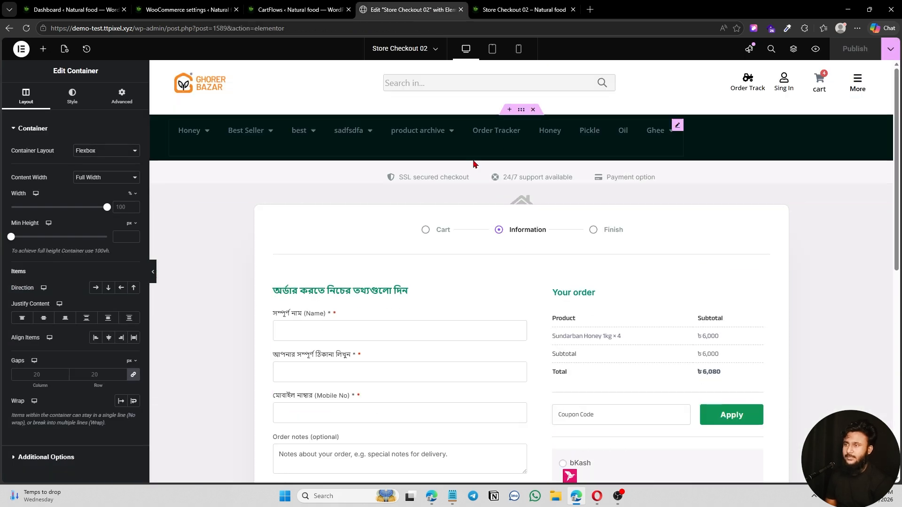
pyautogui.click(530, 177)
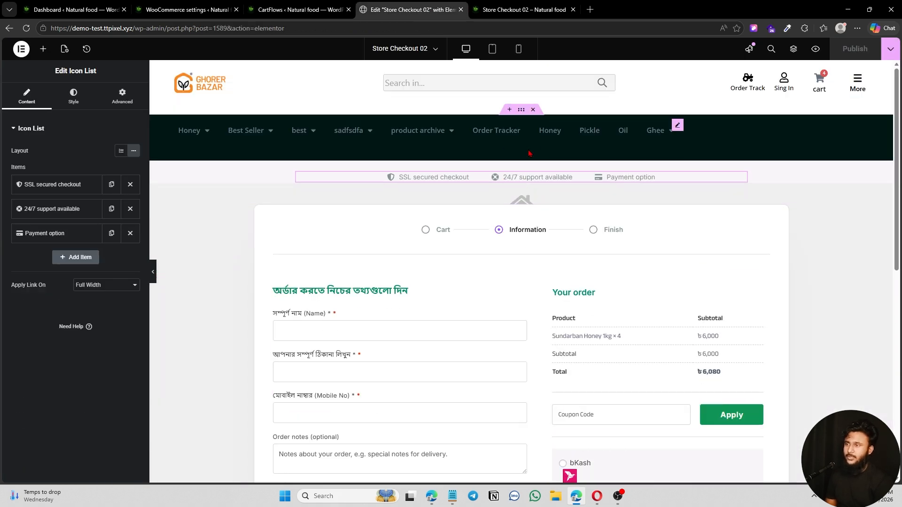
pyautogui.click(522, 157)
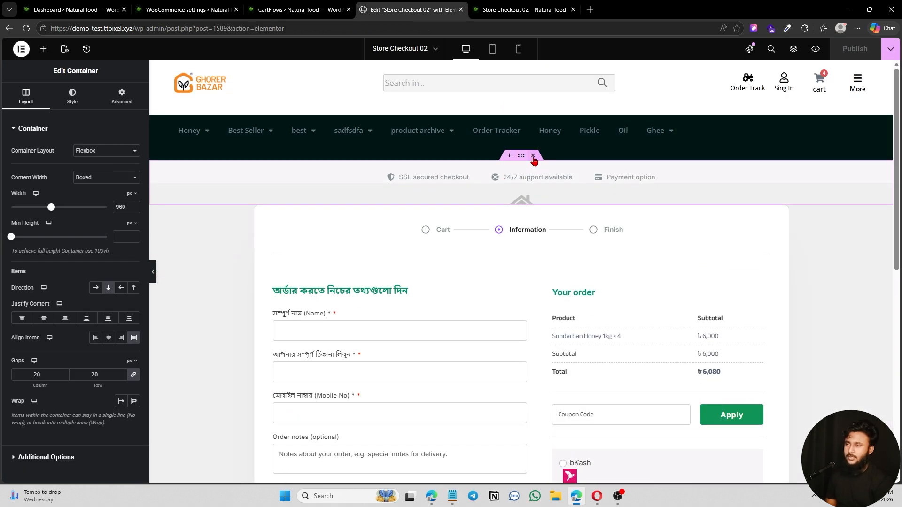
pyautogui.click(532, 156)
pyautogui.scroll(-5, 415, 373)
pyautogui.scroll(-3, 416, 372)
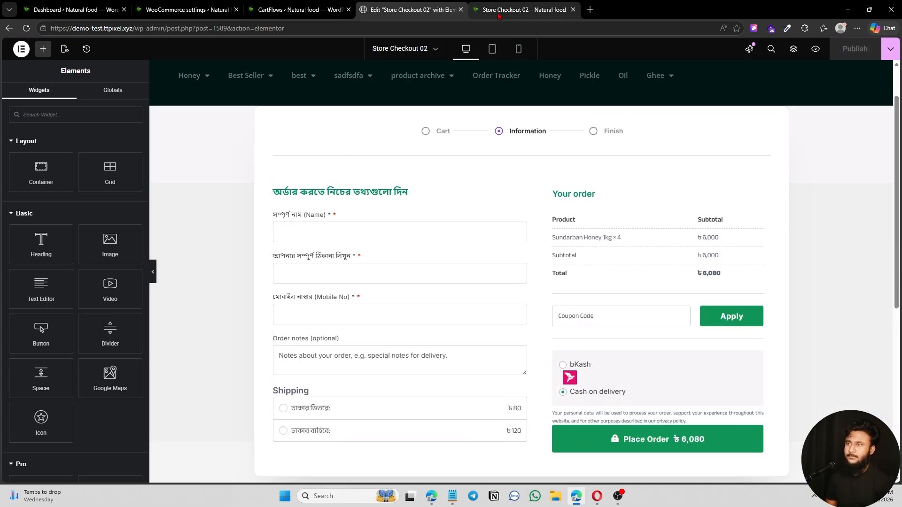
# Review the updated live checkout page from header to footer, including the Bengali fields, order summary, shipping and payment methods
pyautogui.click(498, 15)
pyautogui.scroll(-4, 404, 298)
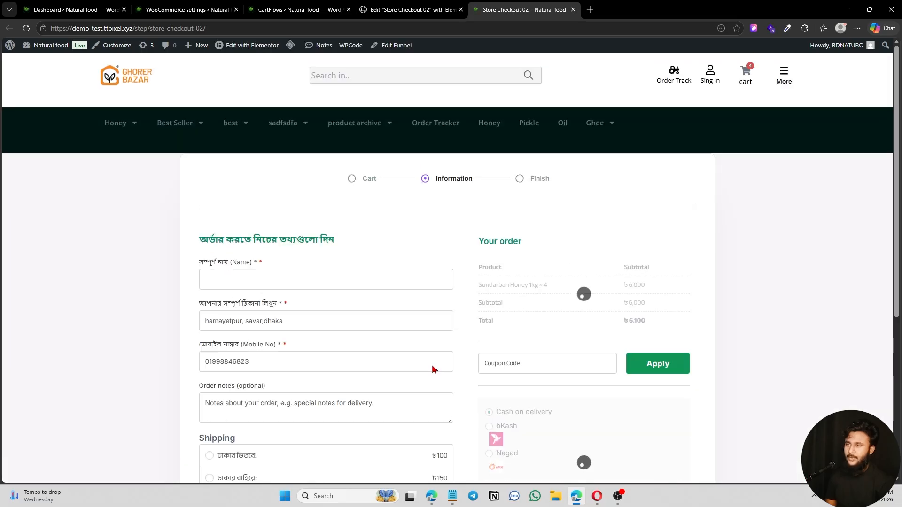
pyautogui.scroll(3, 417, 335)
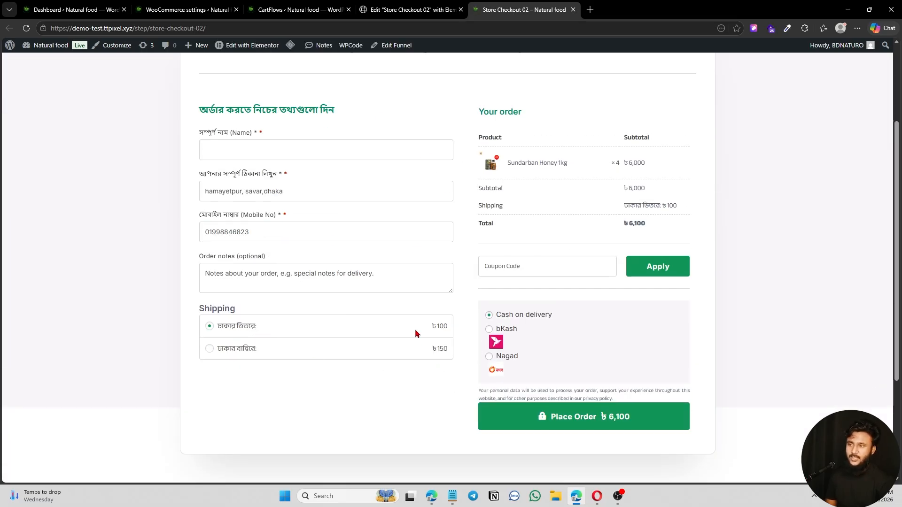
pyautogui.scroll(-4, 460, 264)
pyautogui.scroll(3, 454, 346)
pyautogui.scroll(-5, 423, 366)
pyautogui.scroll(4, 482, 394)
pyautogui.scroll(2, 489, 306)
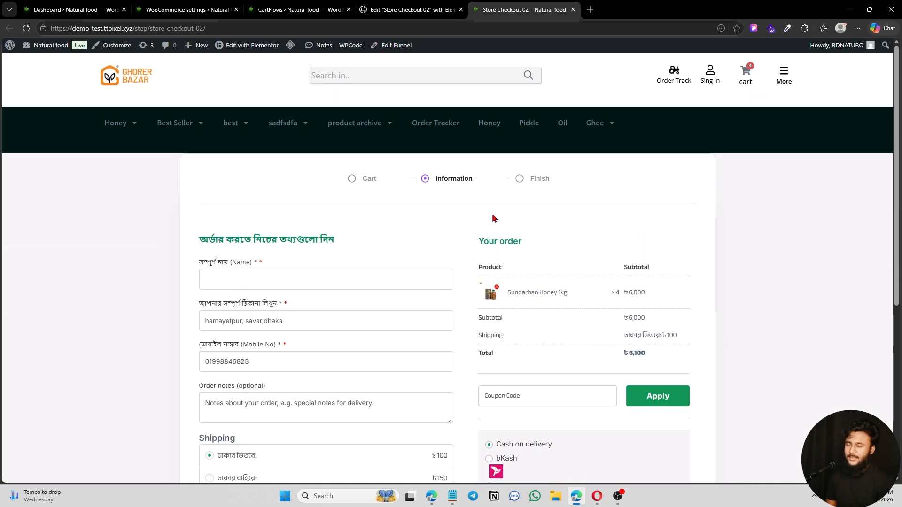
pyautogui.scroll(-3, 473, 242)
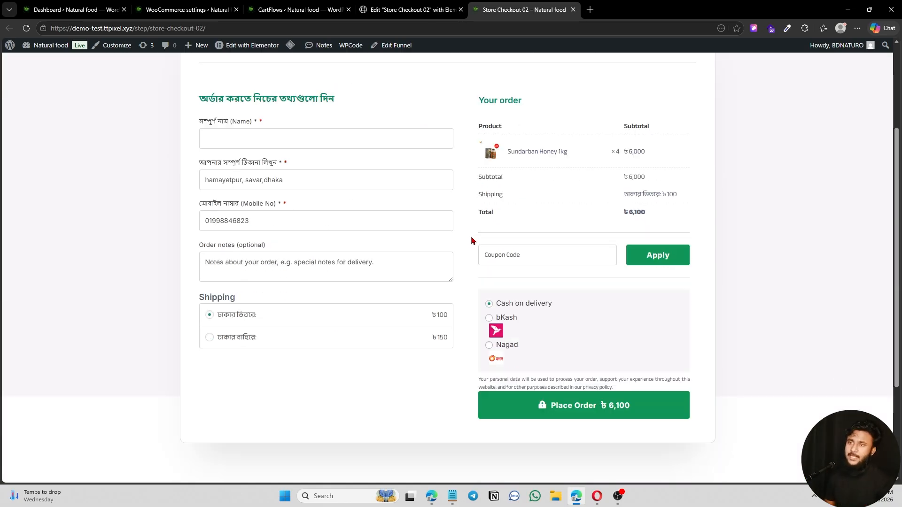
# Switch to the browser window with the finished Natural Food site and show the store's home page
pyautogui.click(431, 496)
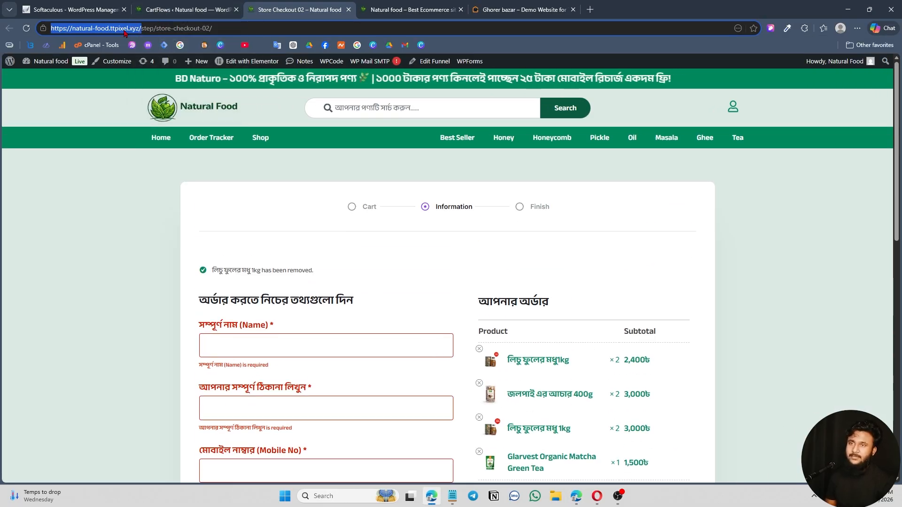
pyautogui.click(206, 104)
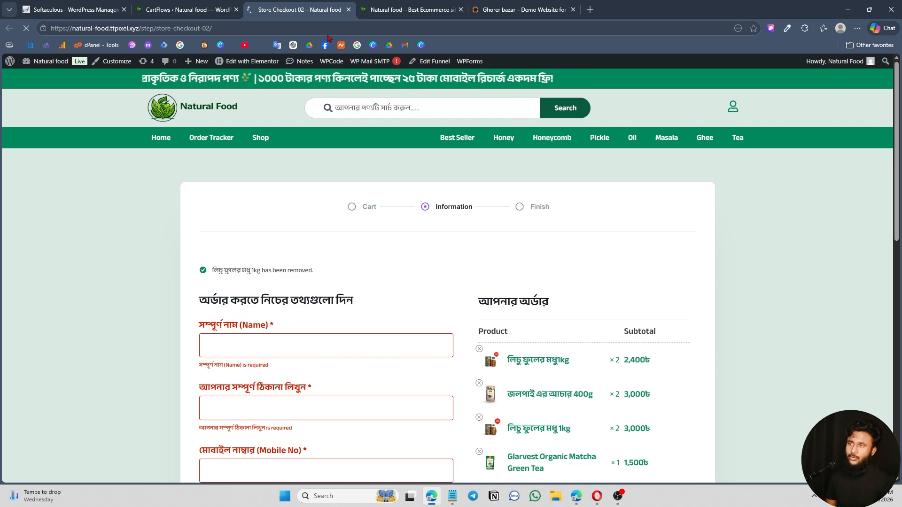
pyautogui.click(409, 10)
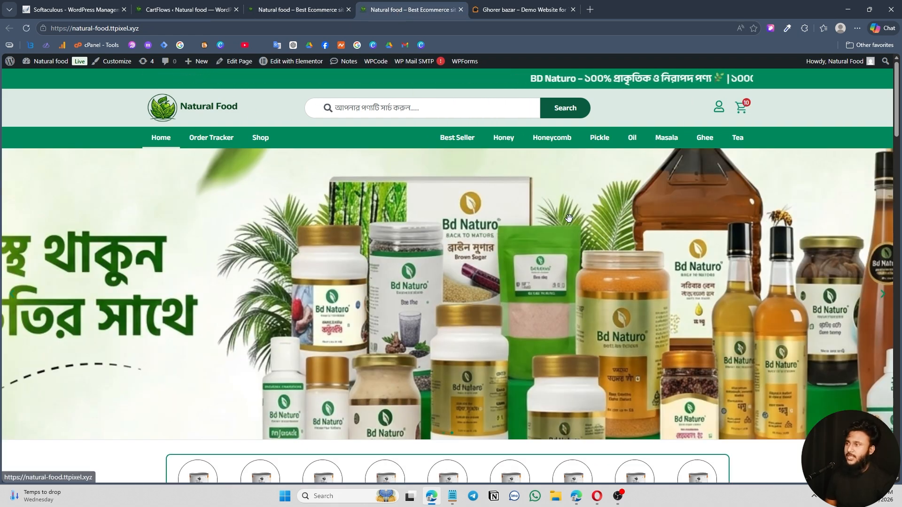
# Review the Natural Food home page from the banner and categories through the product collections to the customer reviews section
pyautogui.scroll(-8, 449, 327)
pyautogui.scroll(8, 449, 327)
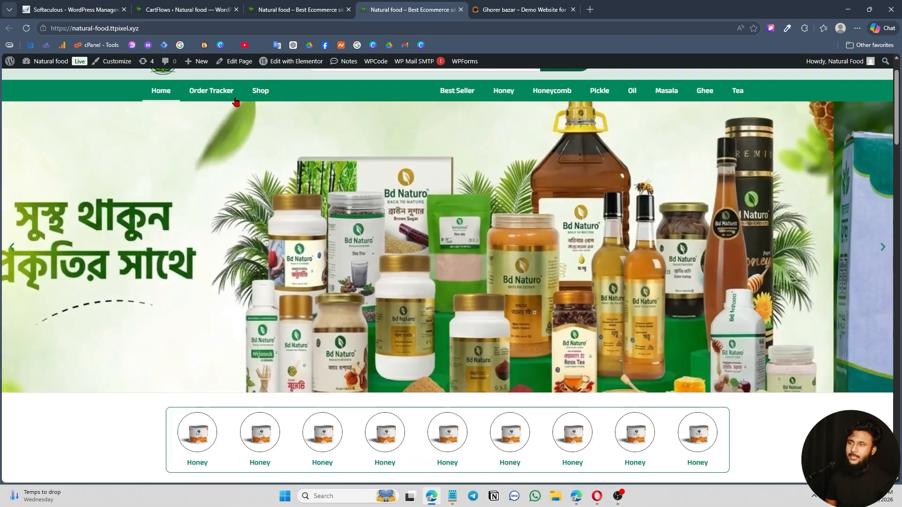
pyautogui.scroll(-5, 372, 86)
pyautogui.scroll(-10, 311, 254)
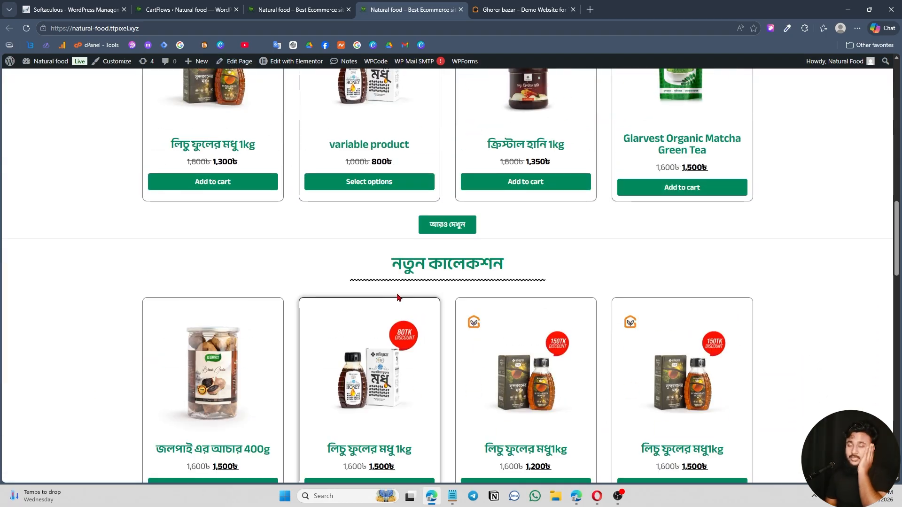
pyautogui.scroll(-5, 390, 301)
pyautogui.scroll(-5, 414, 294)
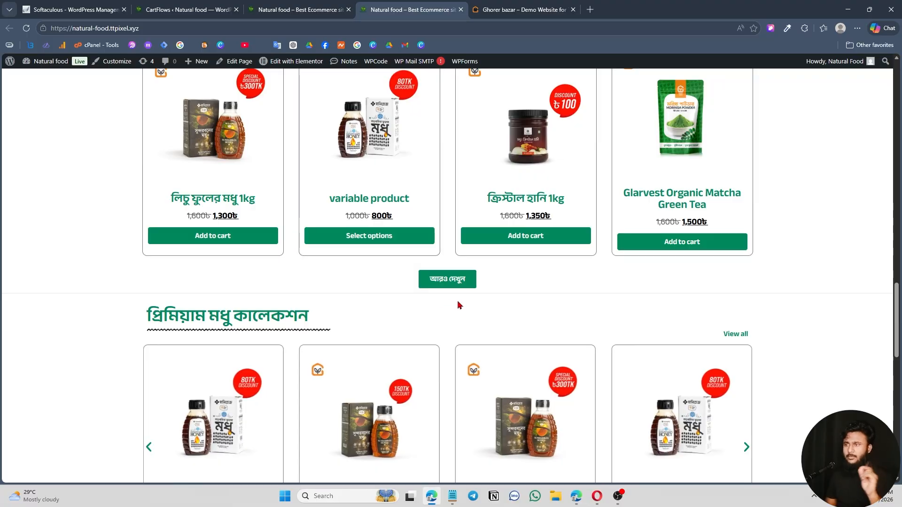
pyautogui.scroll(-10, 459, 305)
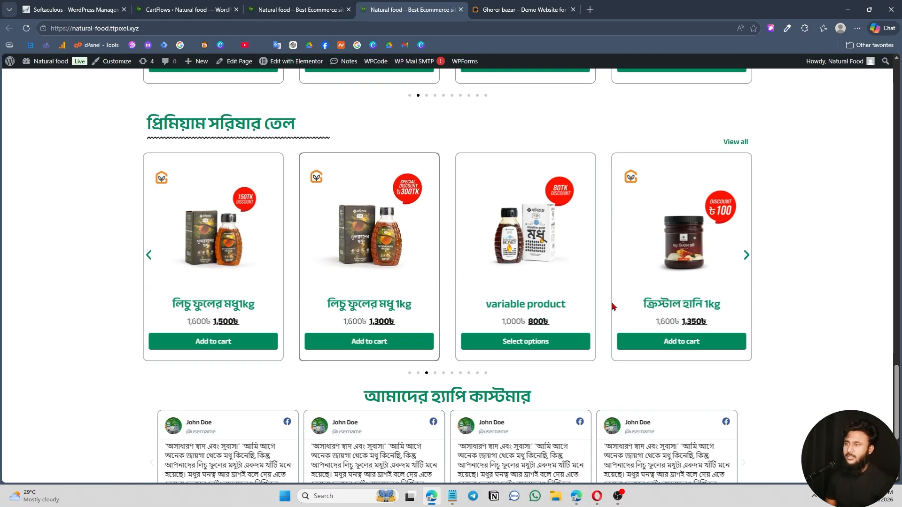
pyautogui.scroll(-4, 613, 307)
pyautogui.scroll(5, 482, 395)
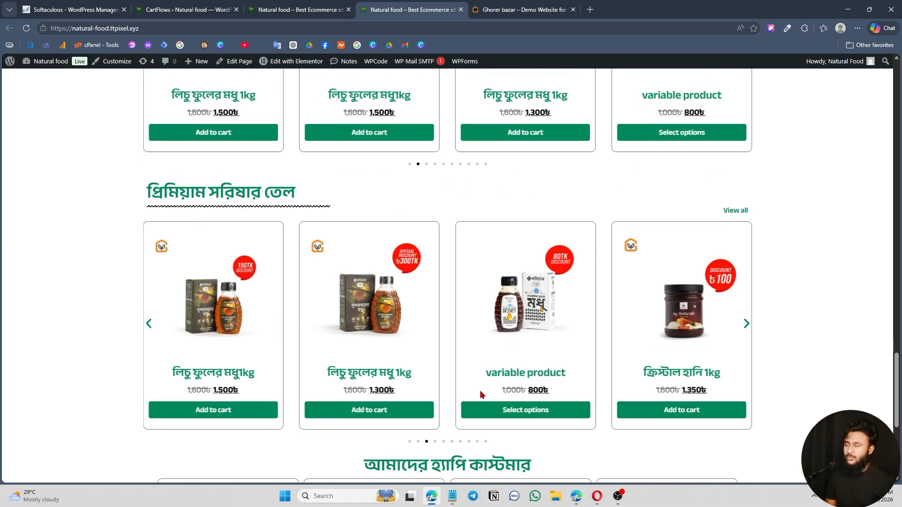
pyautogui.scroll(20, 481, 394)
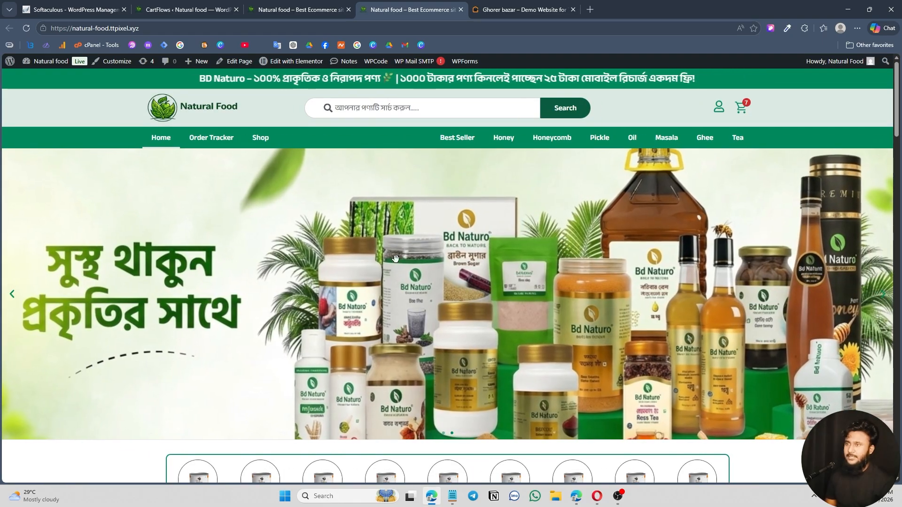
# Switch to the Ghorer Bazar demo store and examine its desktop home page banners, featured categories and top selling products
pyautogui.hotkey('ctrl', 'Tab')
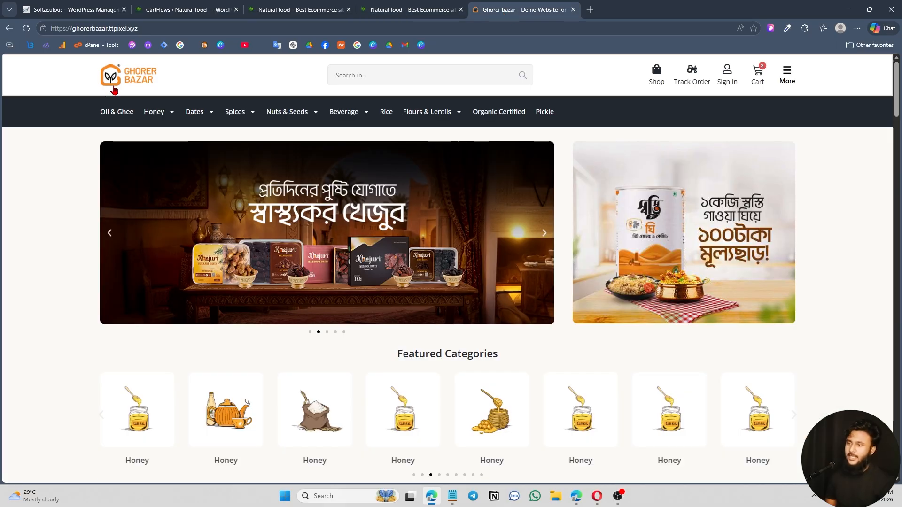
pyautogui.scroll(-3, 805, 361)
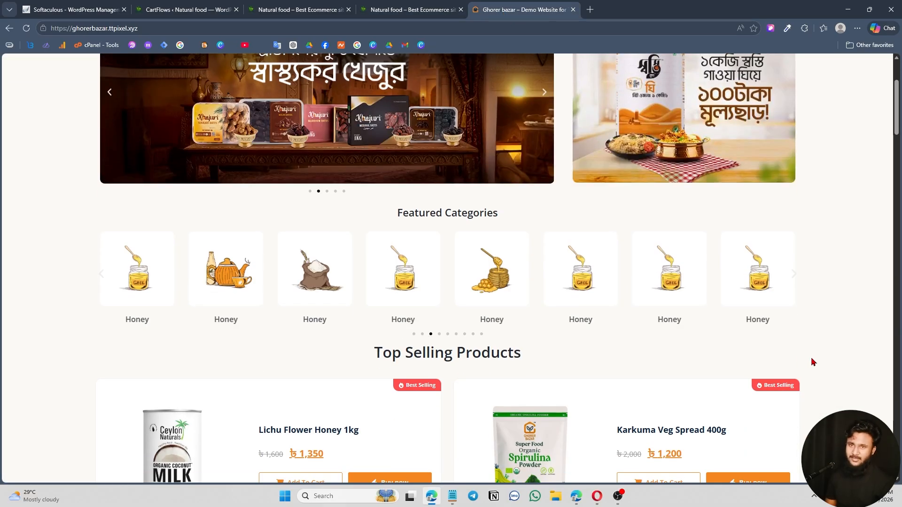
pyautogui.scroll(-5, 814, 359)
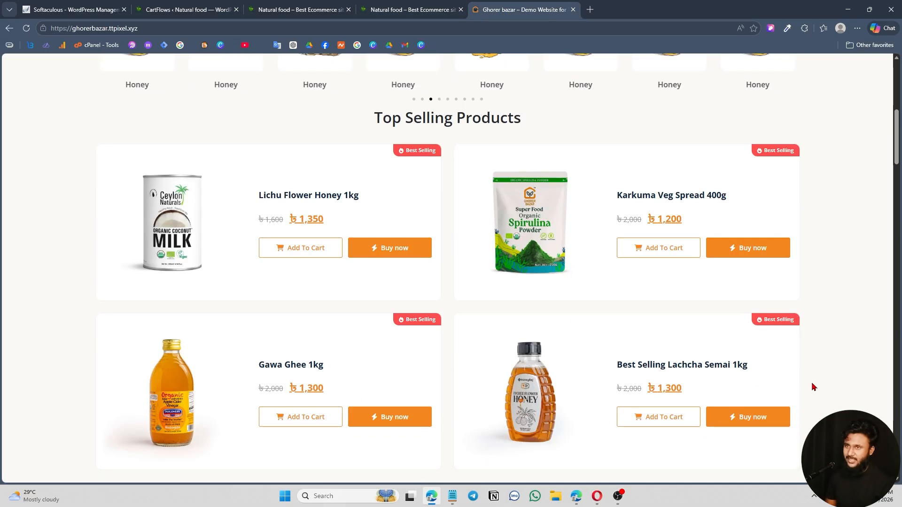
pyautogui.scroll(4, 812, 386)
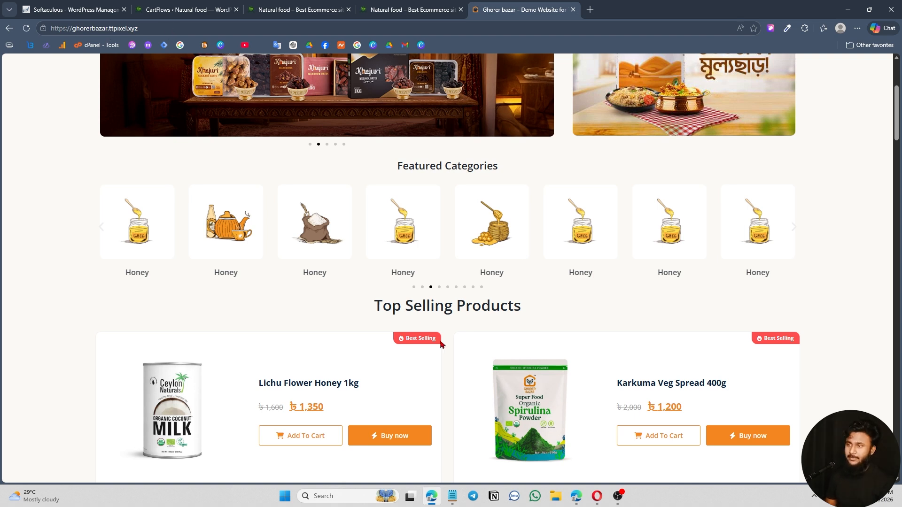
pyautogui.scroll(4, 440, 334)
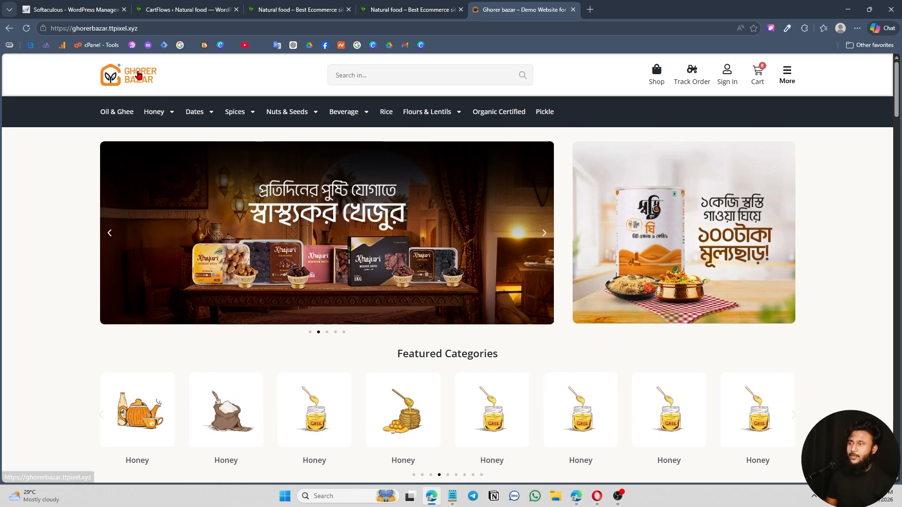
pyautogui.scroll(-10, 551, 164)
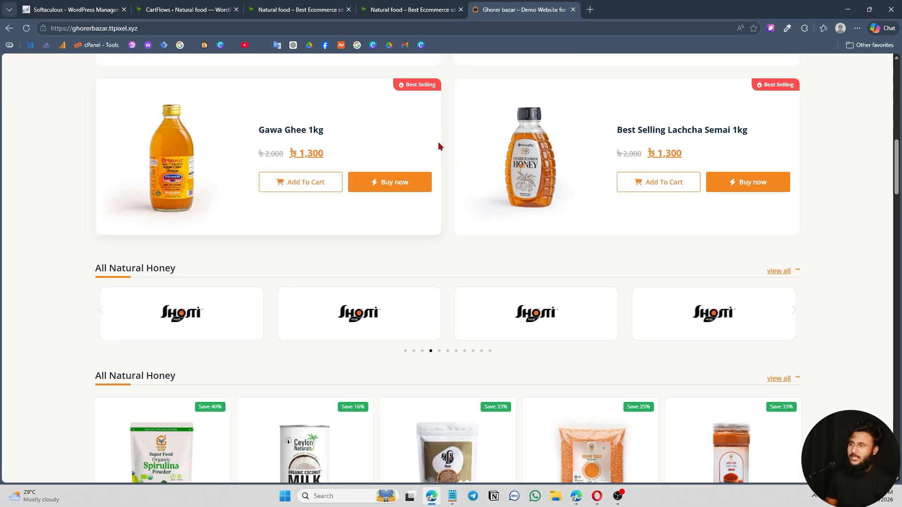
# Inspect the Ghorer Bazar home page in the developer tools' 390-pixel-wide mobile preview, looking through its product sections
pyautogui.rightClick(438, 147)
pyautogui.click(463, 378)
pyautogui.scroll(10, 477, 230)
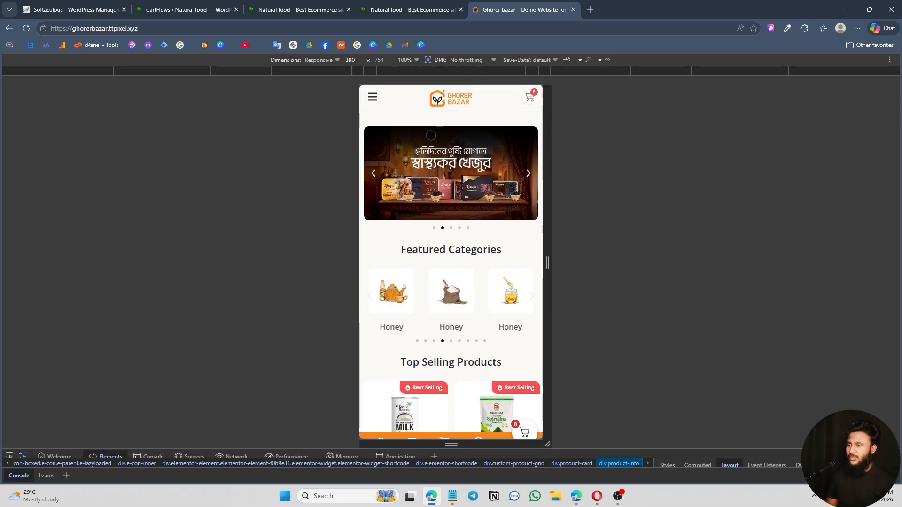
pyautogui.scroll(-10, 493, 371)
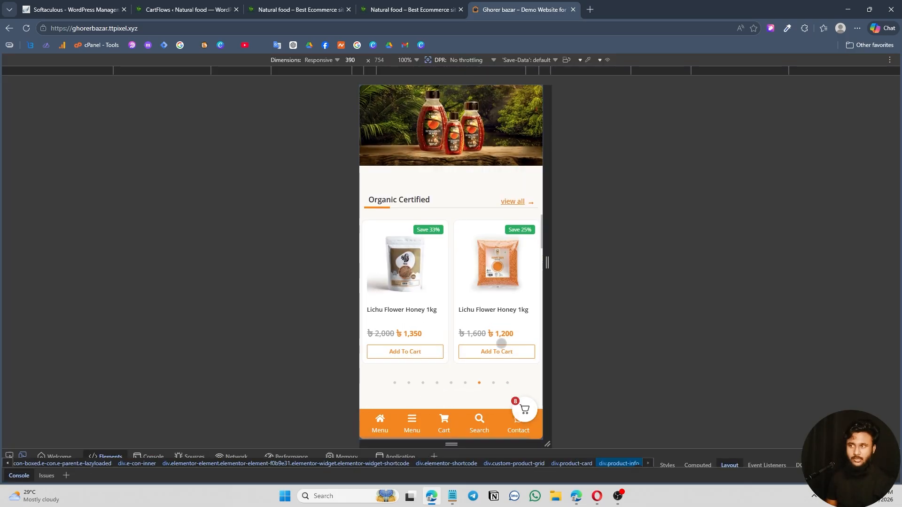
pyautogui.scroll(-3, 505, 350)
pyautogui.scroll(10, 493, 329)
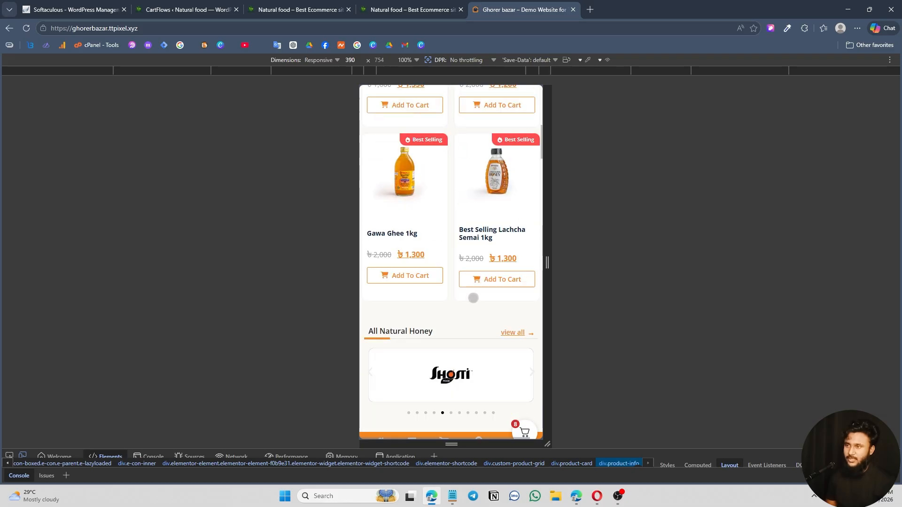
pyautogui.scroll(1, 482, 308)
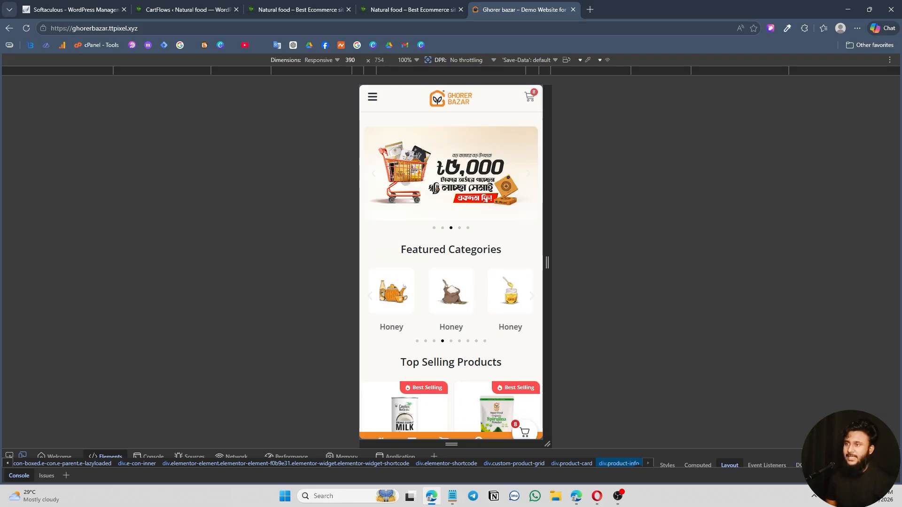
# Look through the mobile navigation menu and open the Black Seed Honey category from its Honey submenu
pyautogui.click(372, 97)
pyautogui.scroll(-1, 427, 210)
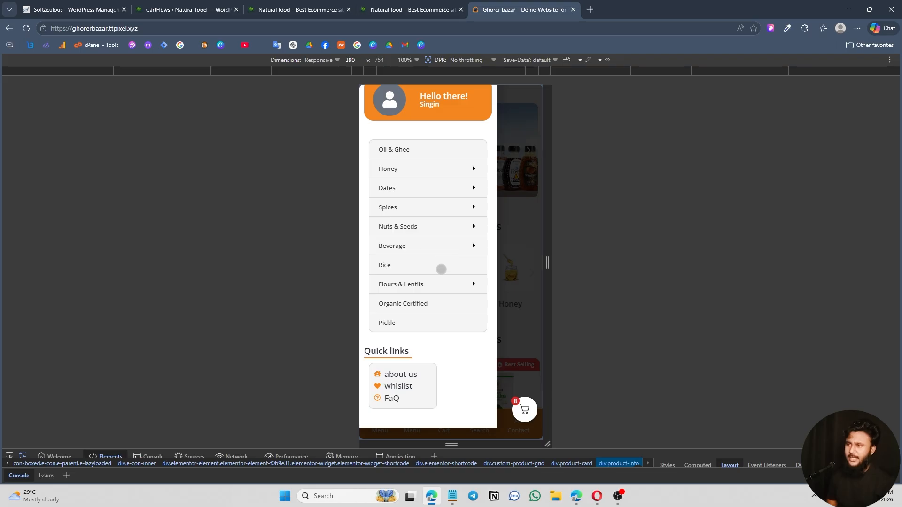
pyautogui.scroll(1, 442, 269)
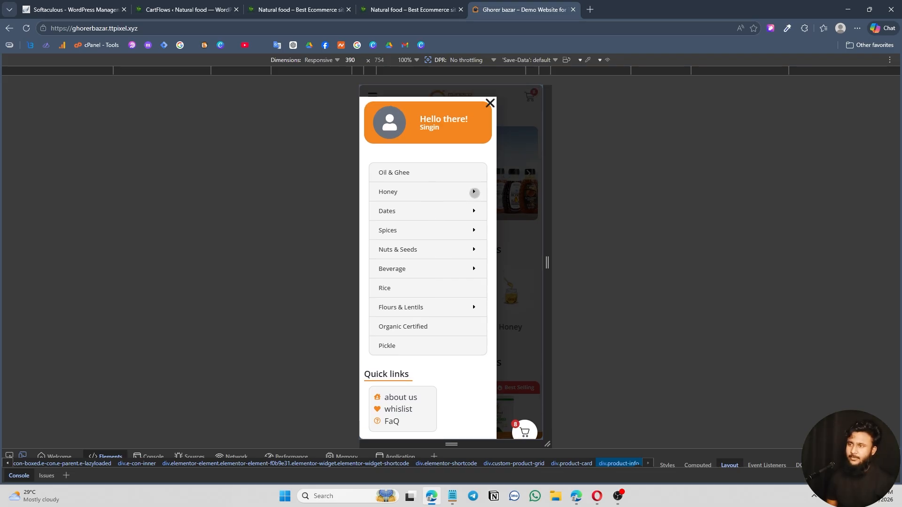
pyautogui.click(433, 194)
pyautogui.click(418, 235)
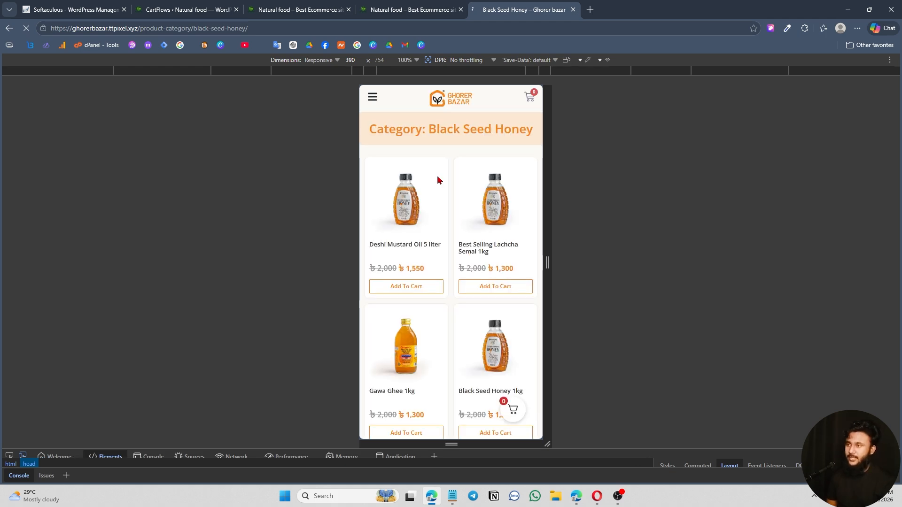
# Compare the Black Seed Honey category page in the mobile preview with its desktop layout
pyautogui.scroll(-3, 444, 310)
pyautogui.scroll(3, 441, 334)
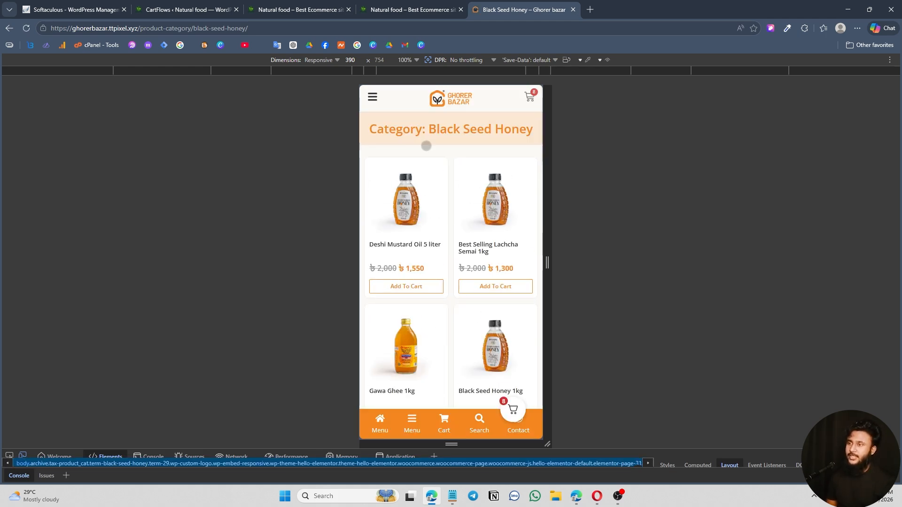
pyautogui.scroll(-5, 449, 336)
pyautogui.scroll(5, 449, 339)
pyautogui.scroll(-3, 469, 376)
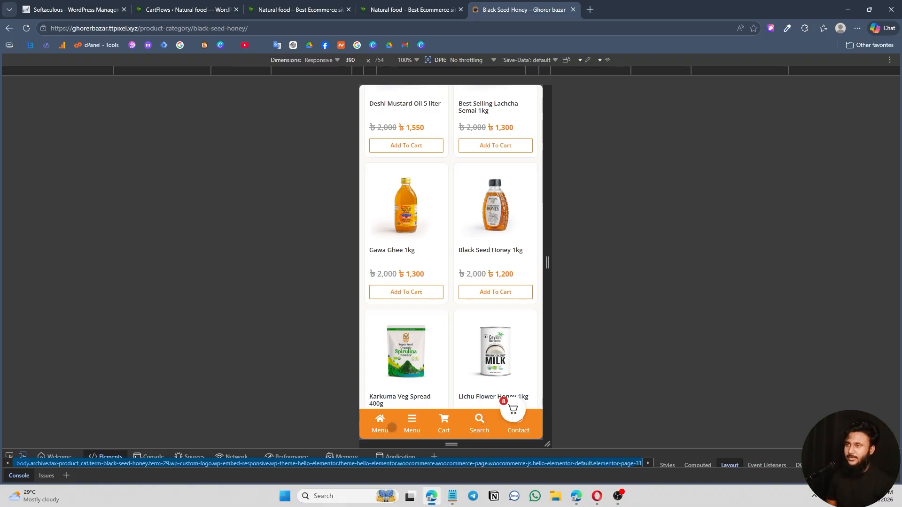
pyautogui.scroll(3, 420, 311)
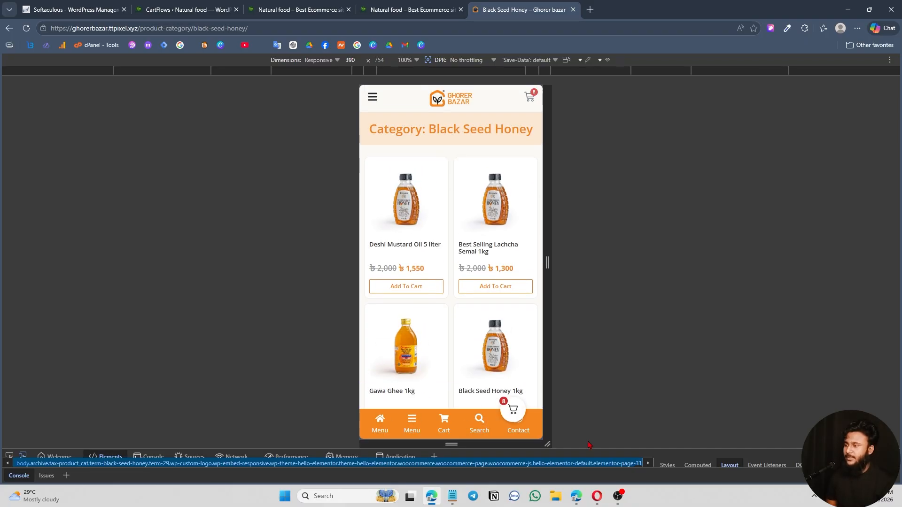
pyautogui.press('F12')
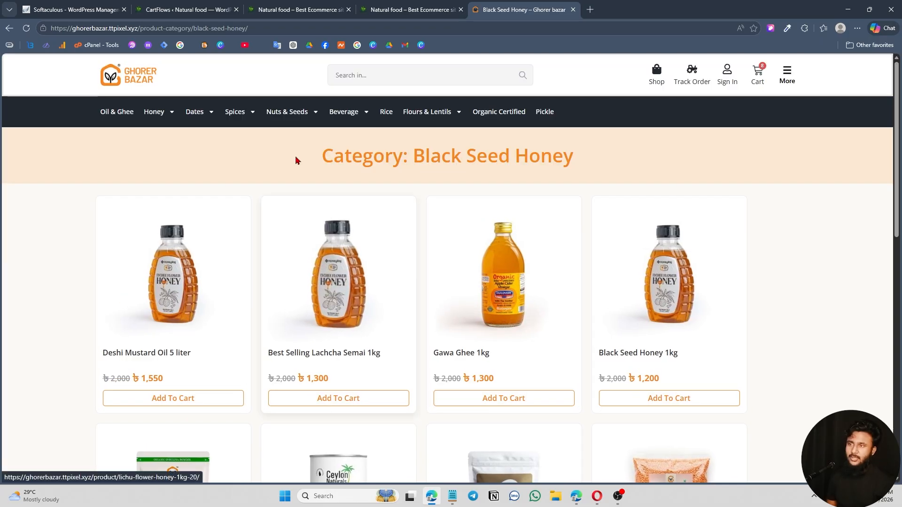
pyautogui.scroll(-6, 578, 191)
pyautogui.scroll(6, 576, 292)
# Open the Ghorer Bazar Shop page and look over its desktop product grid and filter sidebar
pyautogui.click(656, 73)
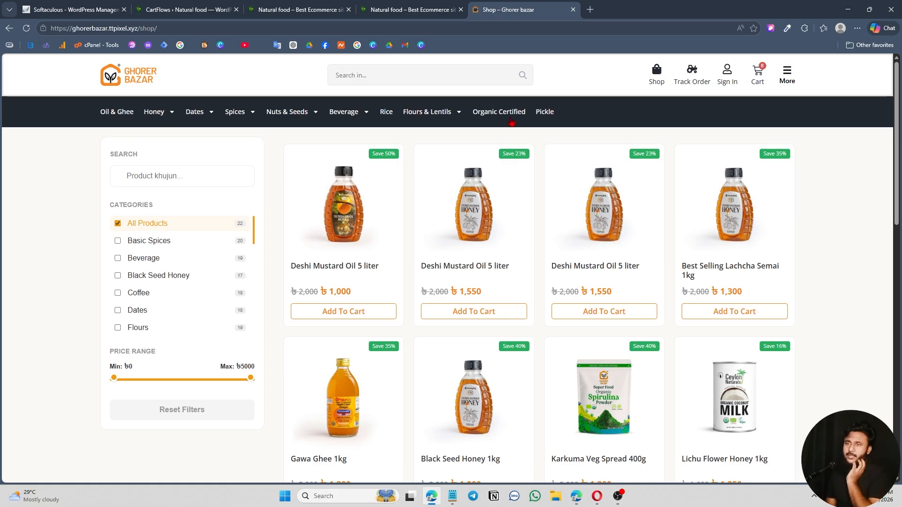
pyautogui.scroll(-5, 193, 268)
pyautogui.scroll(5, 174, 301)
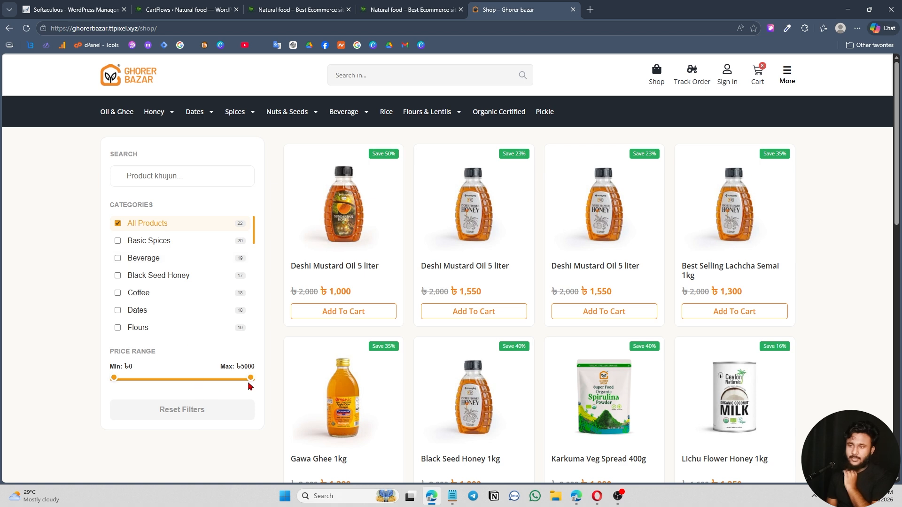
# Preview the Shop page at mobile width and filter it by categories including Safawi/kalmi, Spices, Sukkari and Tea, up to ৳3300
pyautogui.rightClick(275, 267)
pyautogui.click(301, 251)
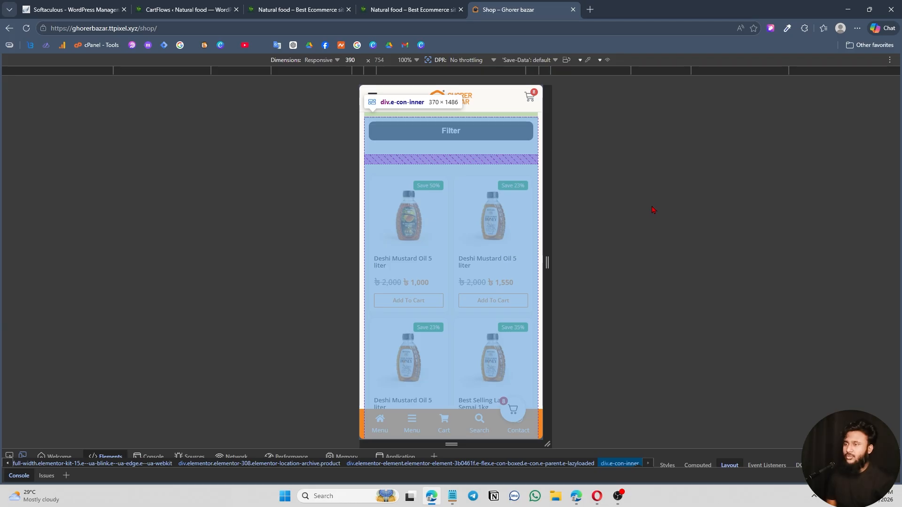
pyautogui.click(464, 133)
pyautogui.scroll(-5, 428, 290)
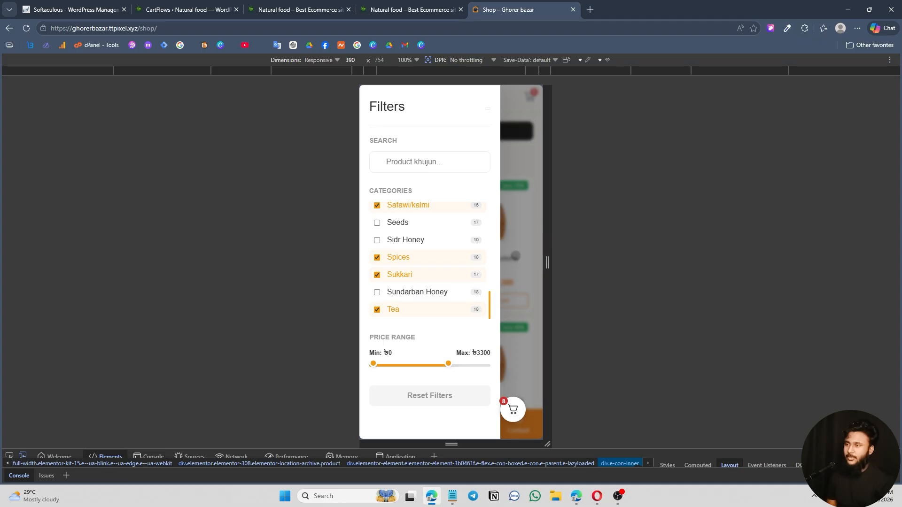
pyautogui.click(515, 256)
# Examine the filtered product list on the mobile Shop page down to the Load More option
pyautogui.scroll(-10, 460, 259)
pyautogui.scroll(10, 460, 259)
pyautogui.scroll(-8, 453, 183)
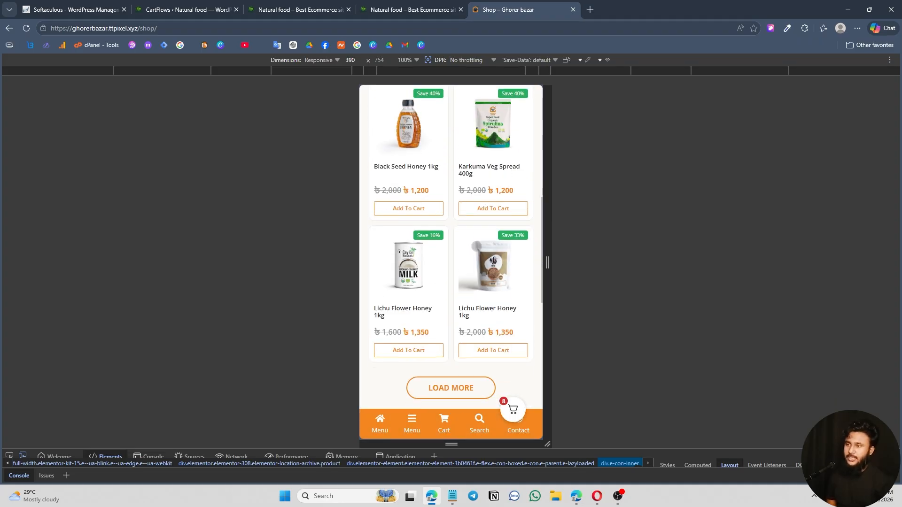
pyautogui.scroll(-2, 488, 273)
pyautogui.scroll(10, 499, 245)
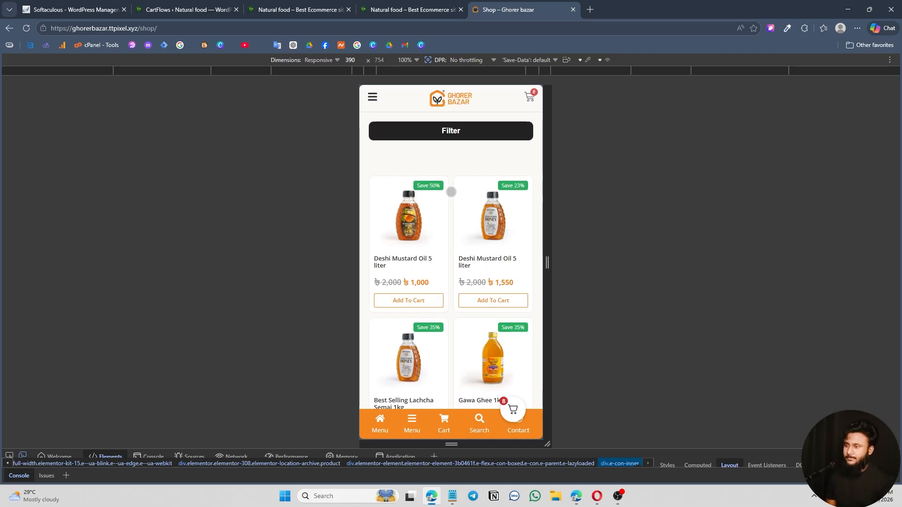
# Open the mobile side cart, review its items, discount code section and checkout option, and close the cart again
pyautogui.click(516, 412)
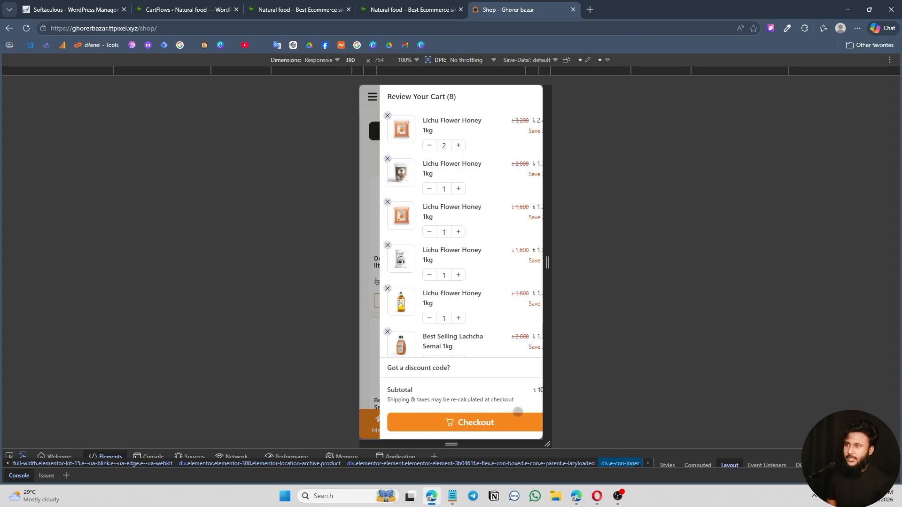
pyautogui.scroll(-1, 468, 300)
pyautogui.scroll(2, 463, 268)
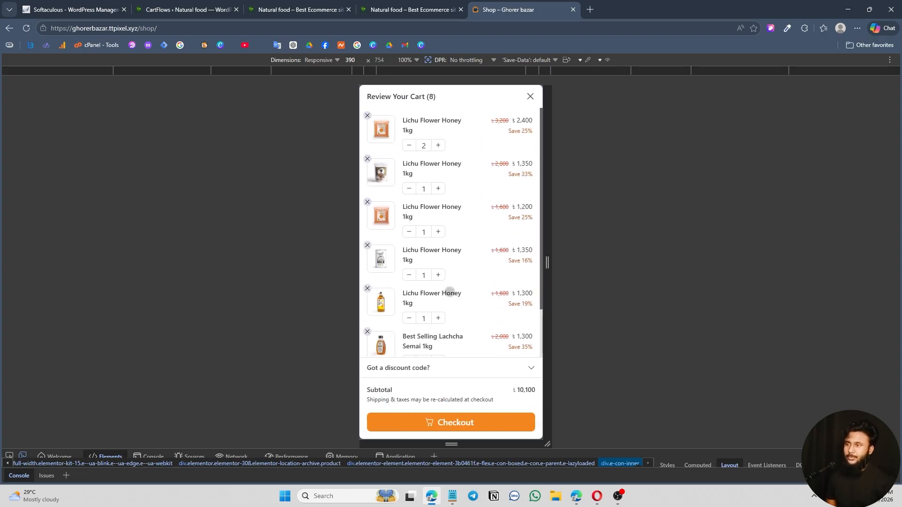
pyautogui.scroll(-2, 410, 253)
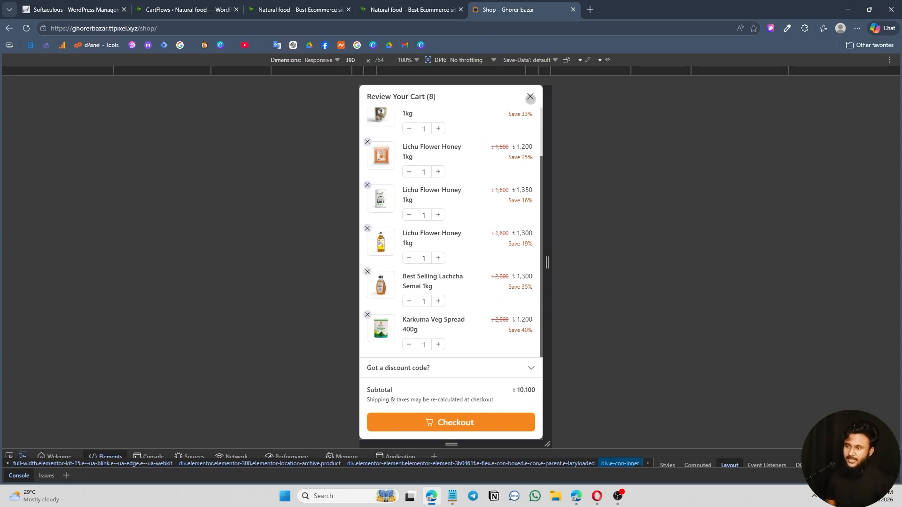
pyautogui.click(530, 97)
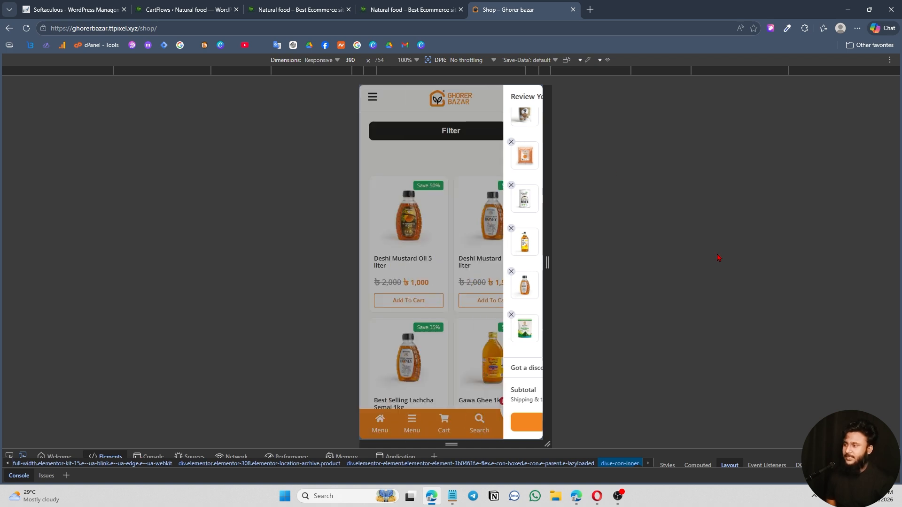
# Leave the mobile preview and return to the Natural Food store's home page
pyautogui.press('F12')
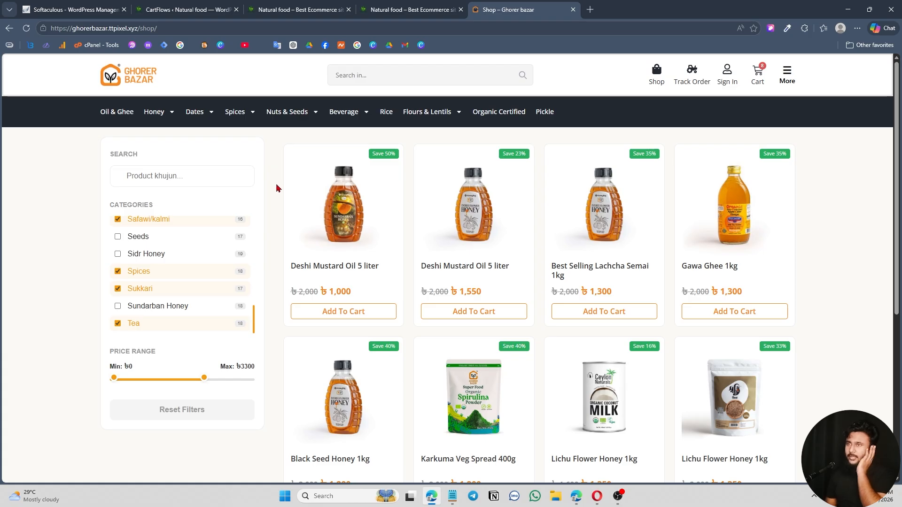
pyautogui.click(295, 6)
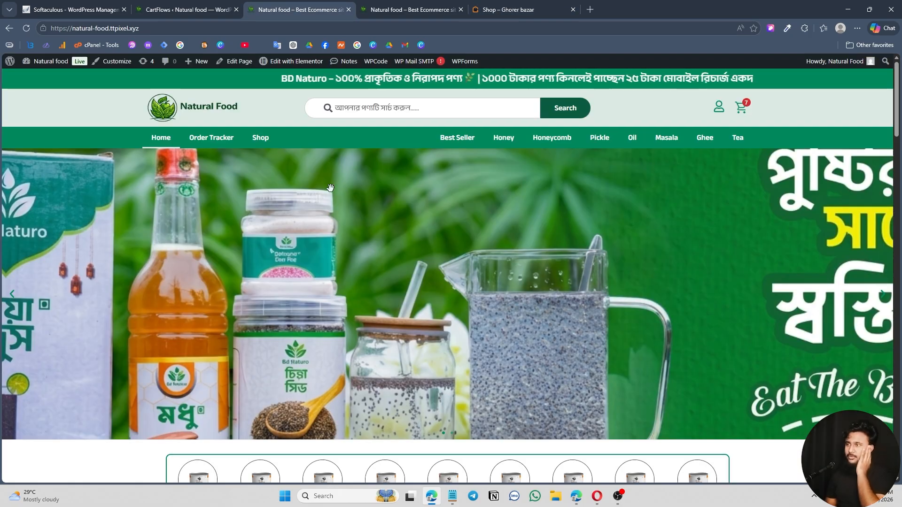
# Examine the Natural Food home page from the banner through the category row, best sellers, new collection, customer reviews and footer
pyautogui.scroll(-4, 552, 360)
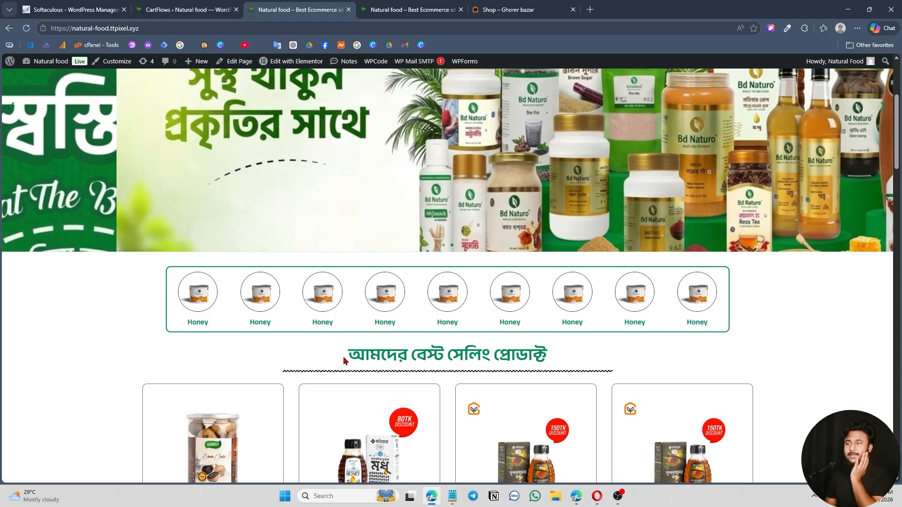
pyautogui.moveTo(340, 358); pyautogui.dragTo(567, 362)
pyautogui.click(625, 369)
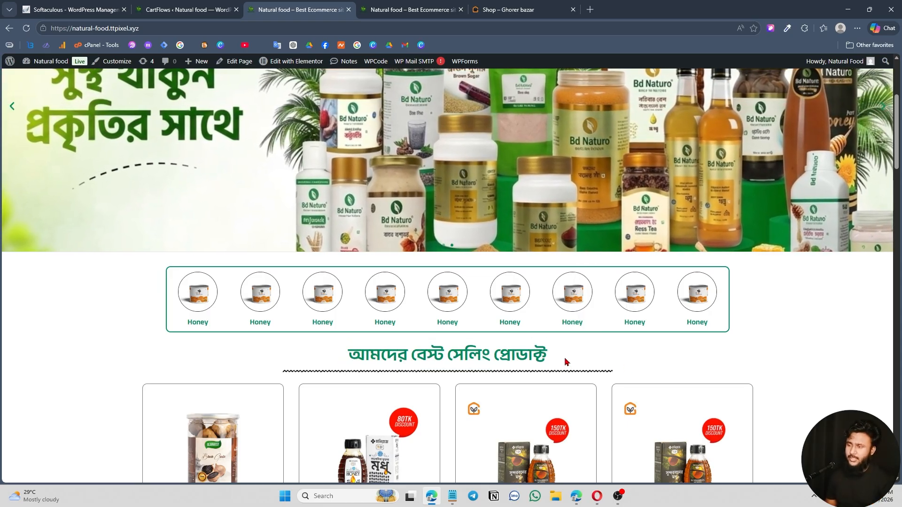
pyautogui.scroll(-4, 565, 362)
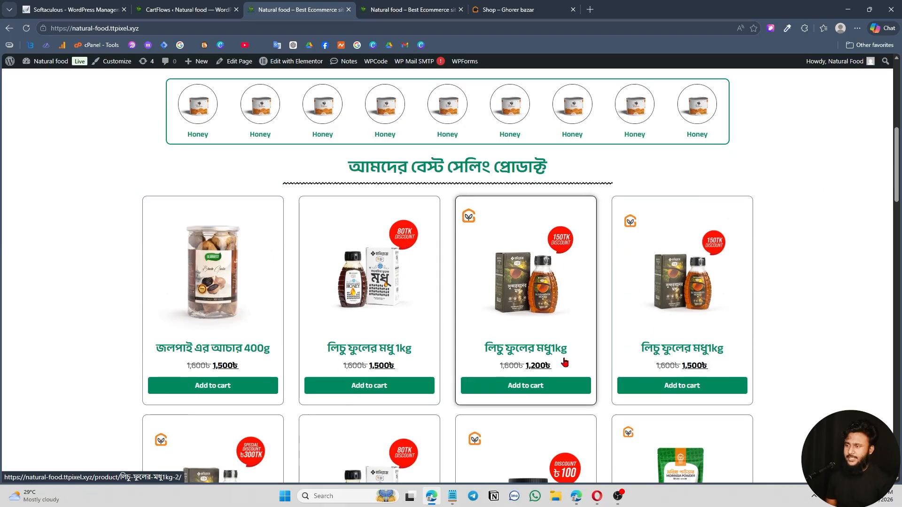
pyautogui.scroll(-4, 606, 367)
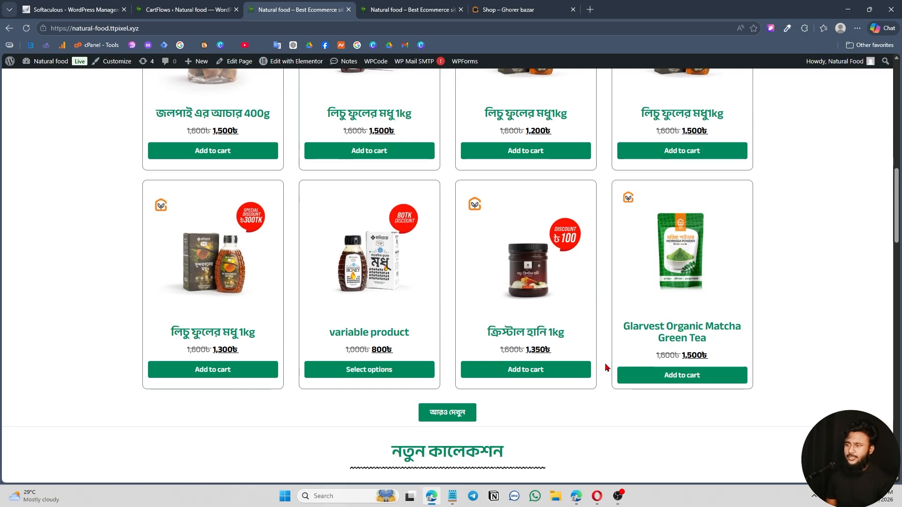
pyautogui.scroll(-4, 606, 367)
pyautogui.scroll(-18, 606, 359)
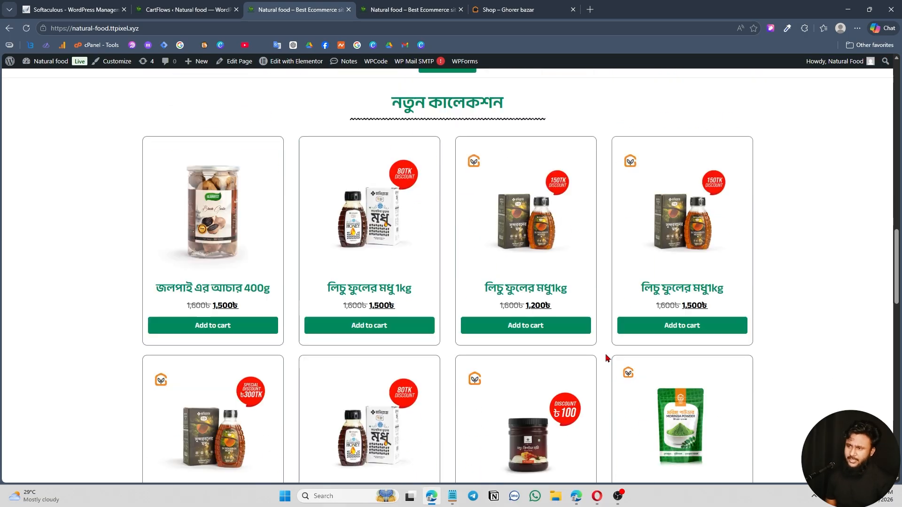
pyautogui.scroll(15, 606, 353)
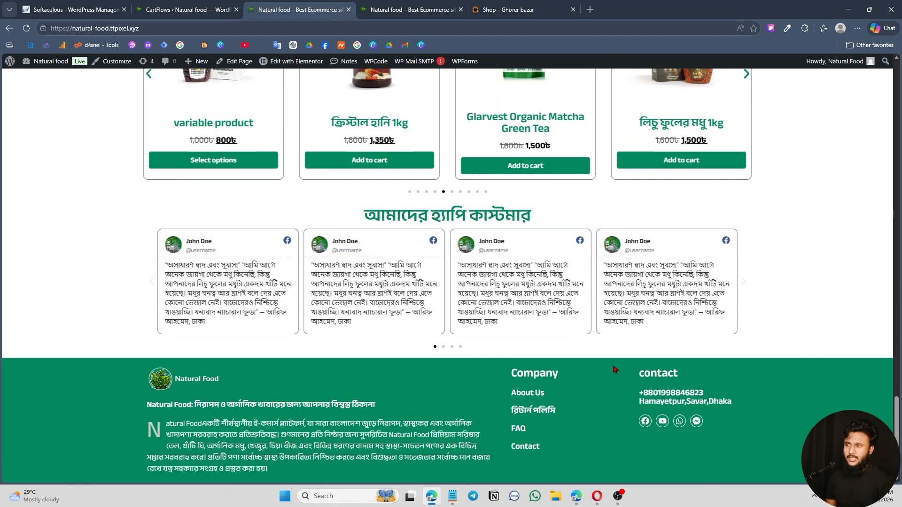
pyautogui.scroll(9, 616, 369)
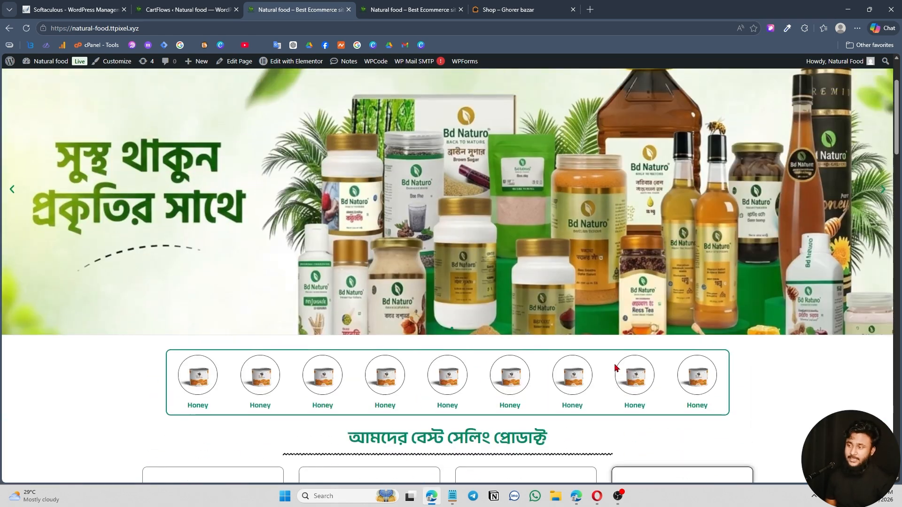
# Review the home page's category row and best-selling product grid down to the heading of the new collection section
pyautogui.scroll(-4, 460, 181)
pyautogui.scroll(-3, 461, 182)
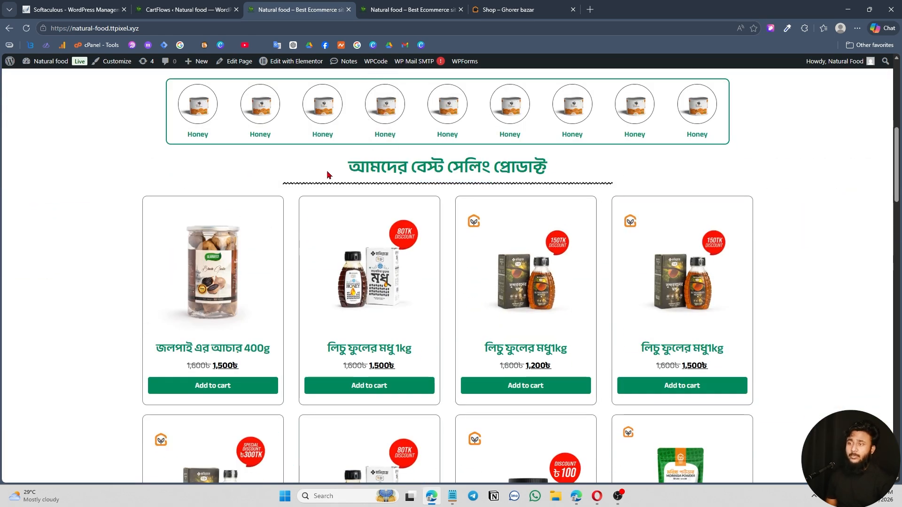
pyautogui.scroll(8, 438, 192)
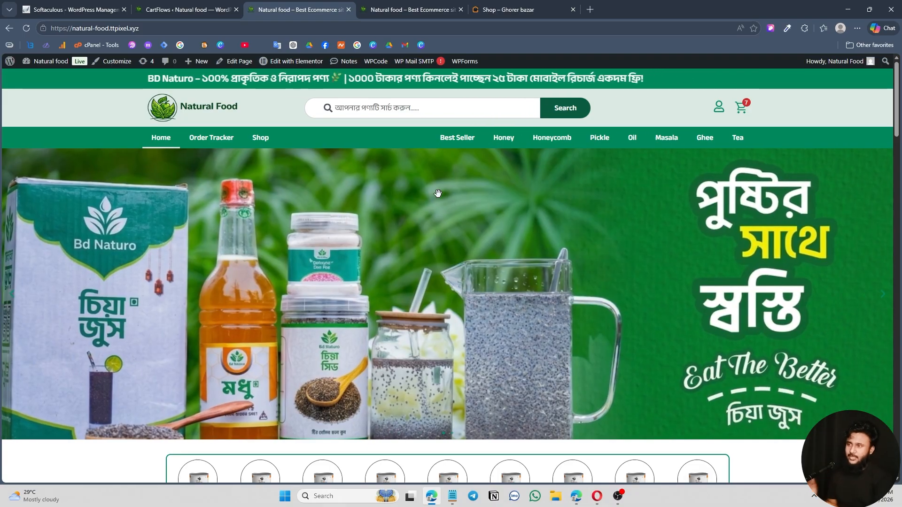
pyautogui.scroll(-4, 437, 194)
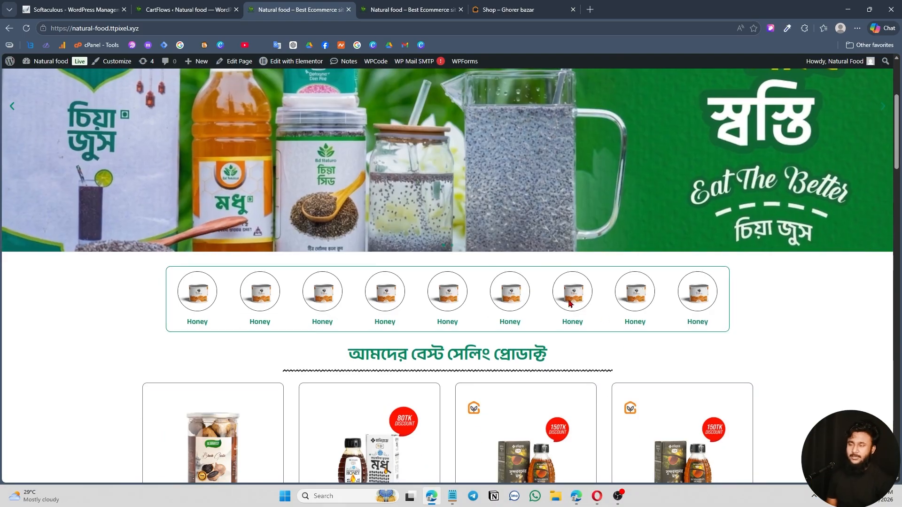
pyautogui.scroll(-5, 507, 329)
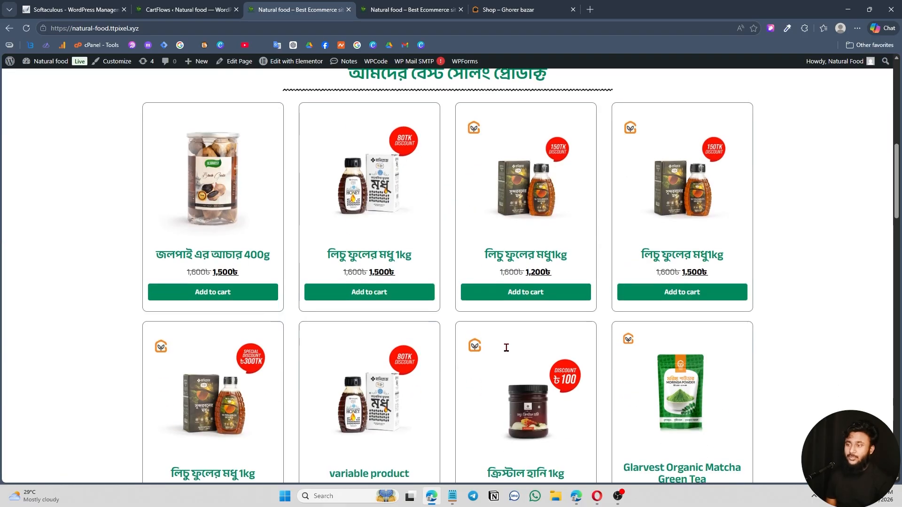
pyautogui.scroll(-4, 449, 333)
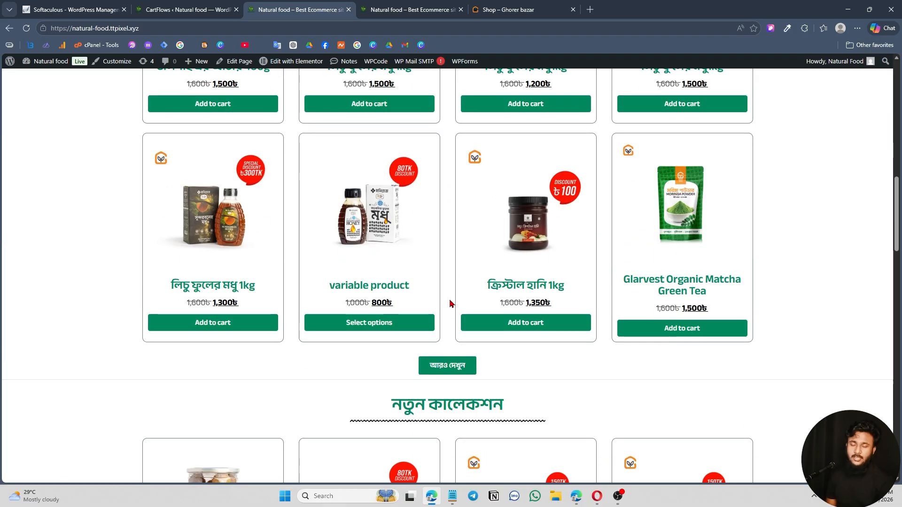
pyautogui.rightClick(450, 243)
pyautogui.click(387, 362)
pyautogui.scroll(-2, 395, 357)
pyautogui.scroll(12, 498, 338)
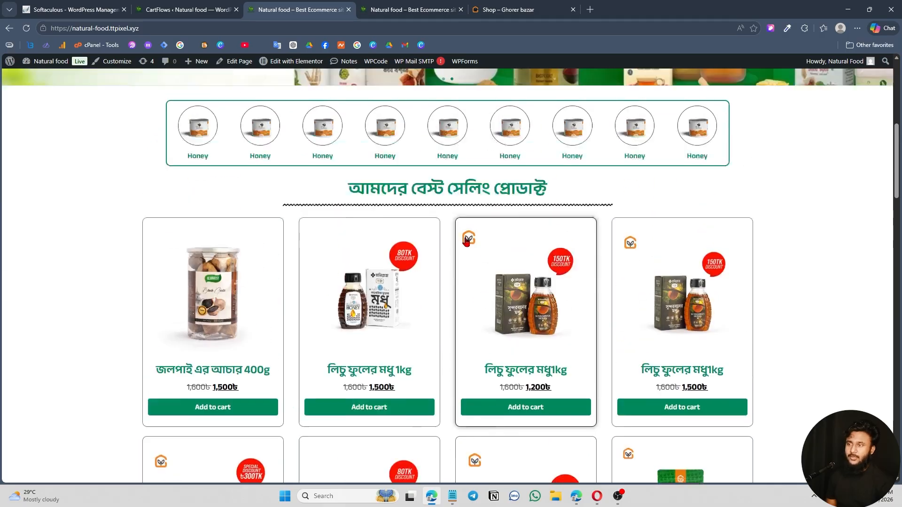
pyautogui.scroll(-4, 490, 301)
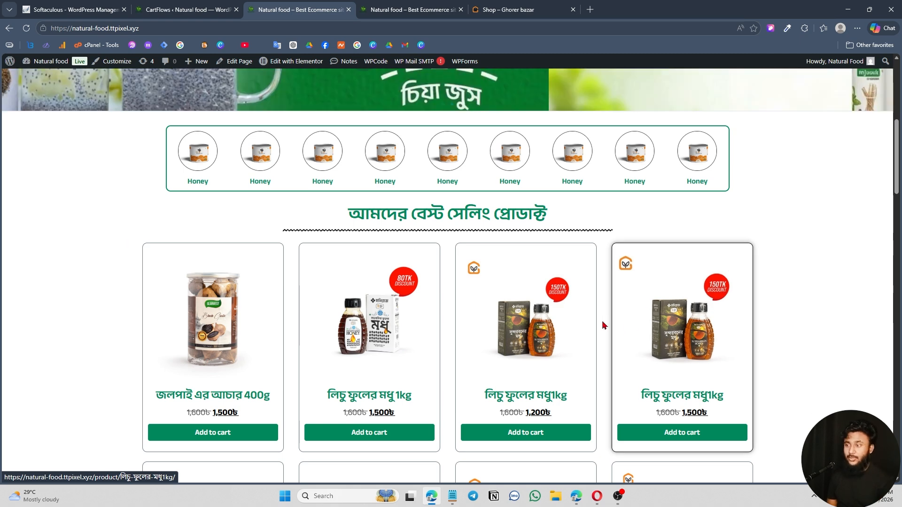
pyautogui.scroll(-3, 604, 323)
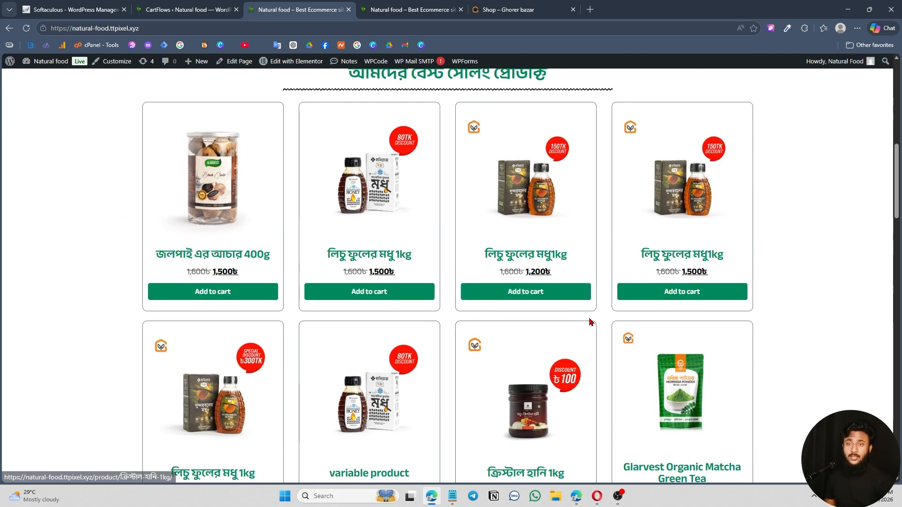
# Preview the Natural Food home page at mobile width and return to the desktop view
pyautogui.rightClick(607, 313)
pyautogui.click(648, 296)
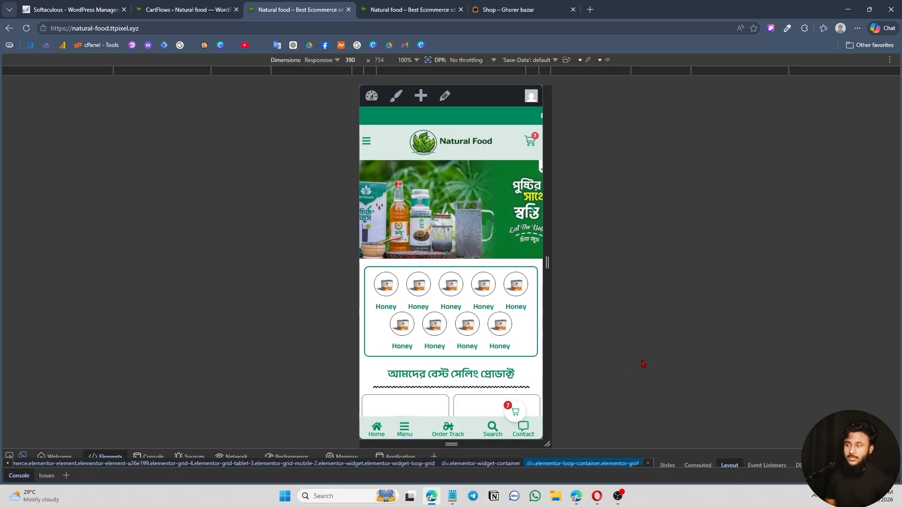
pyautogui.press('F12')
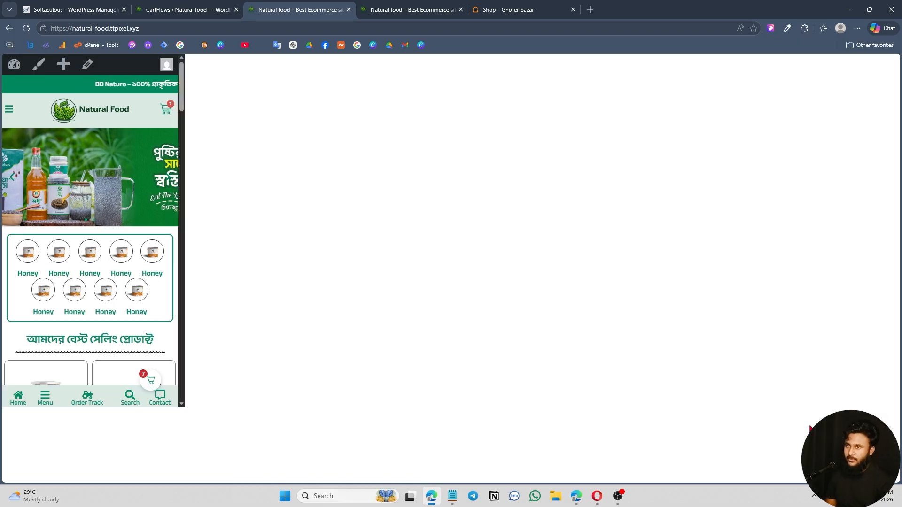
# Browse the premium honey collection carousel on the home page by advancing through its products
pyautogui.scroll(-20, 521, 318)
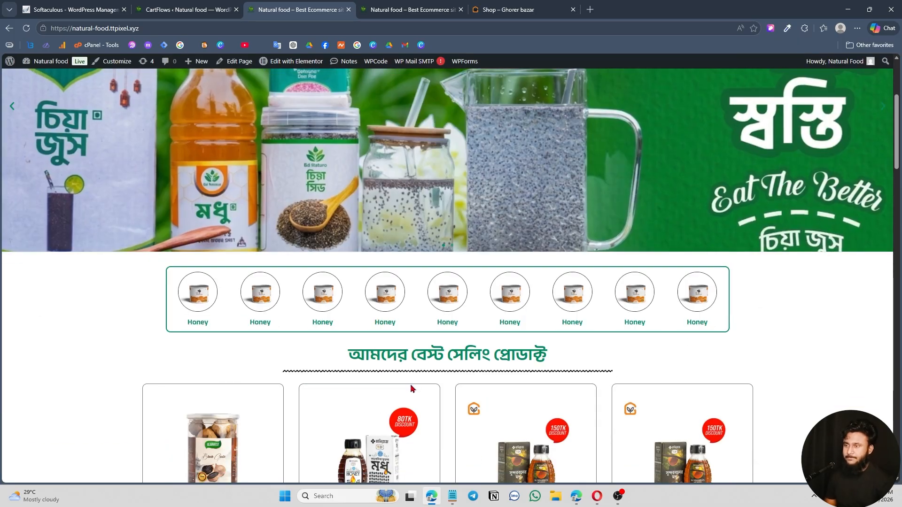
pyautogui.scroll(8, 435, 366)
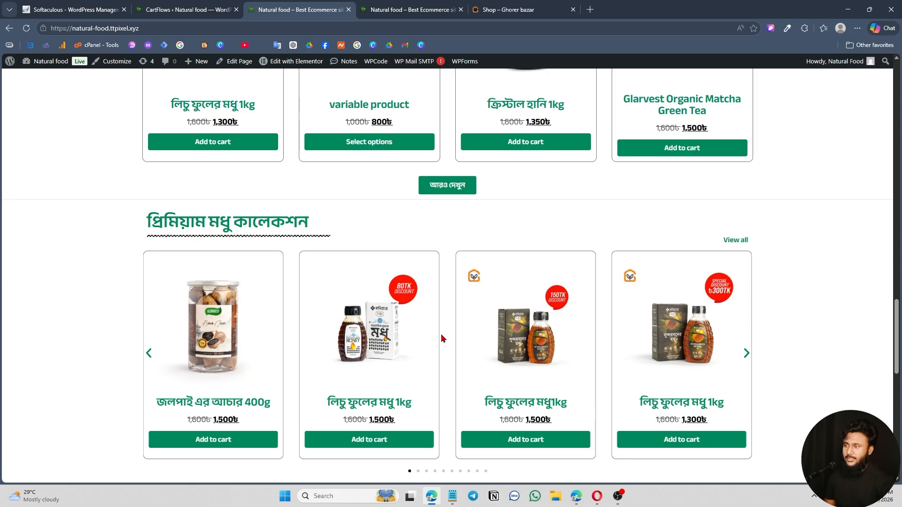
pyautogui.click(745, 353)
pyautogui.click(746, 353)
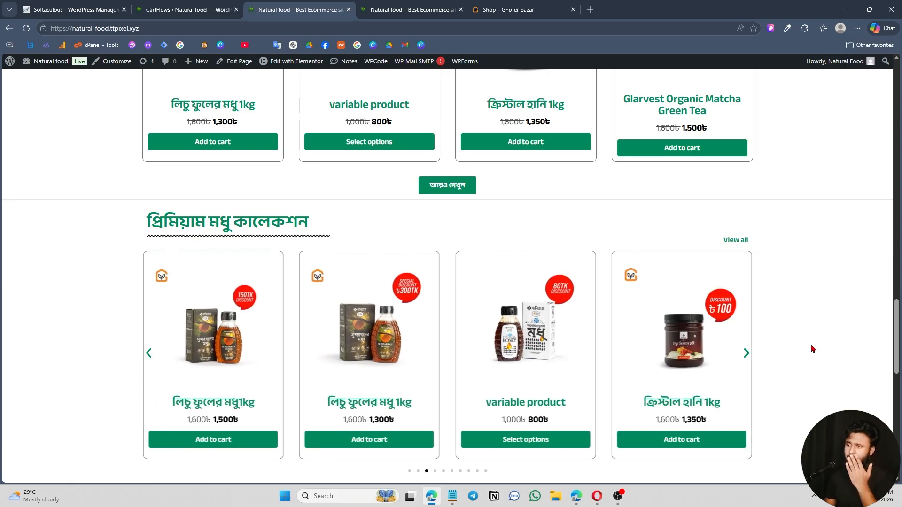
pyautogui.click(746, 353)
# Look back over the new collection section, the home page banner and header, and the best-selling grid
pyautogui.scroll(10, 775, 357)
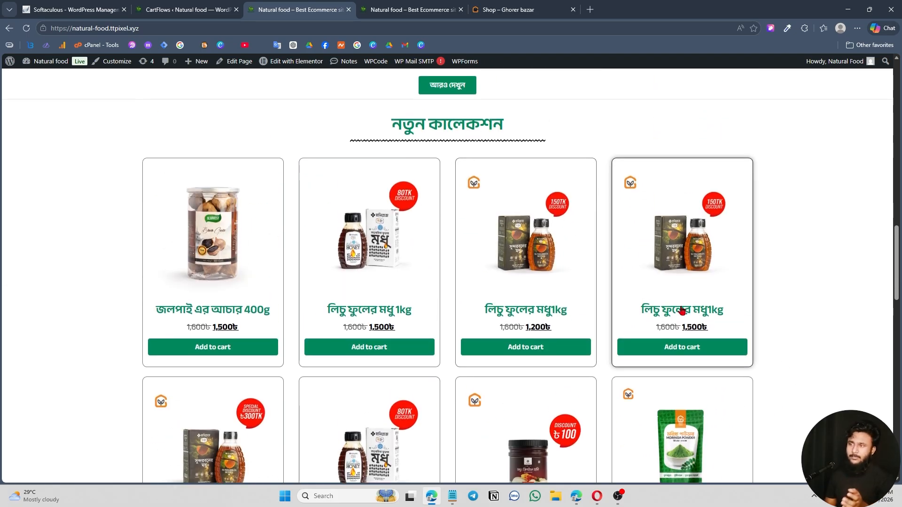
pyautogui.scroll(4, 670, 305)
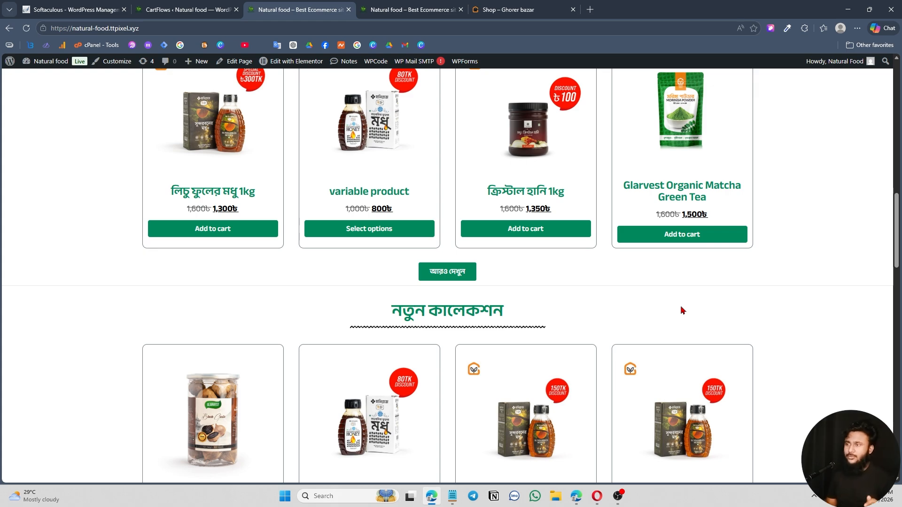
pyautogui.scroll(15, 681, 309)
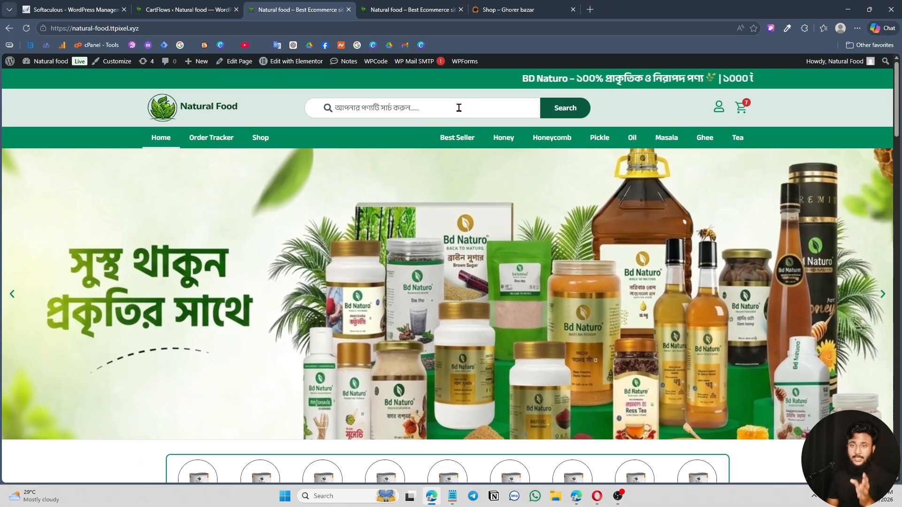
pyautogui.scroll(-4, 463, 312)
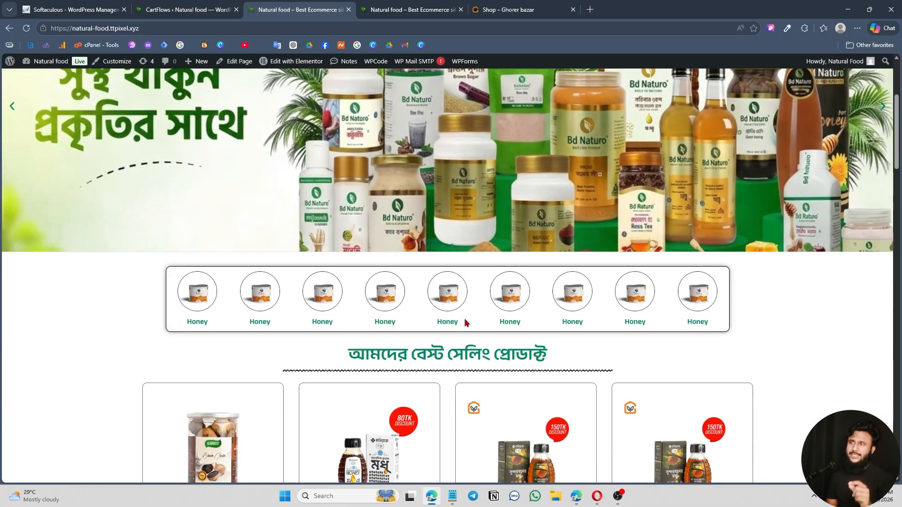
pyautogui.scroll(4, 465, 322)
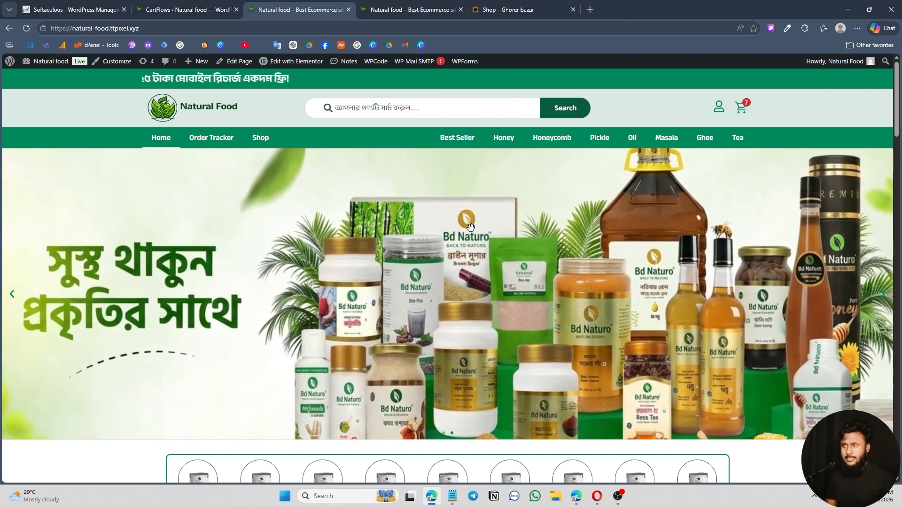
pyautogui.scroll(-5, 786, 465)
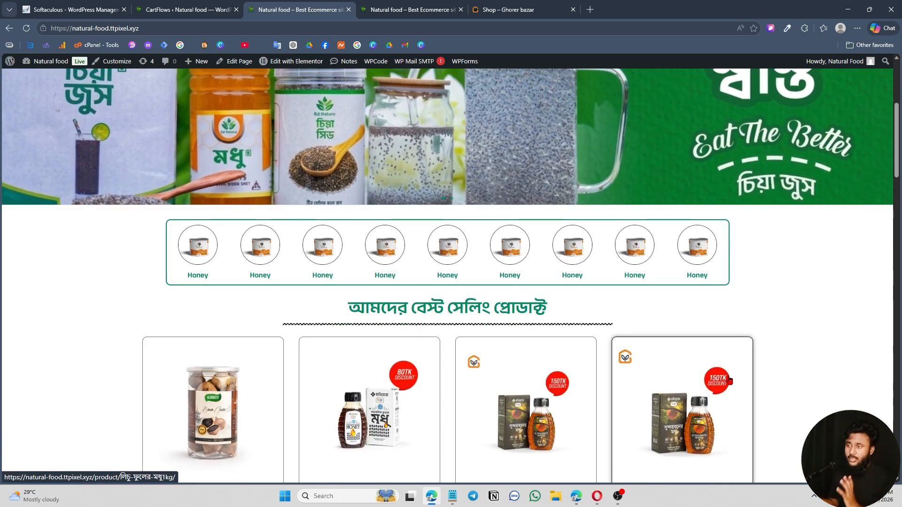
pyautogui.scroll(-9, 731, 381)
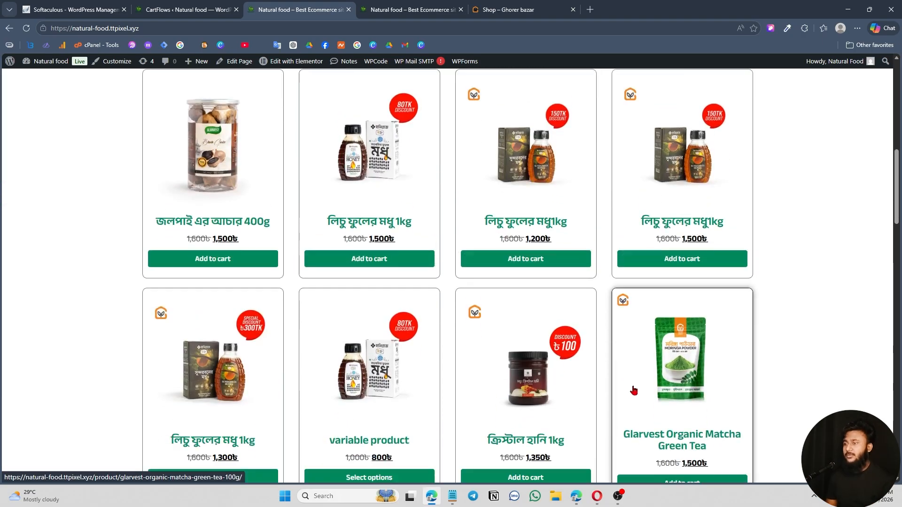
# Proceed to checkout from the side cart and examine the shipping, payment and discounted লিচু ফুলের মধু 1kg offer sections
pyautogui.click(869, 458)
pyautogui.click(800, 451)
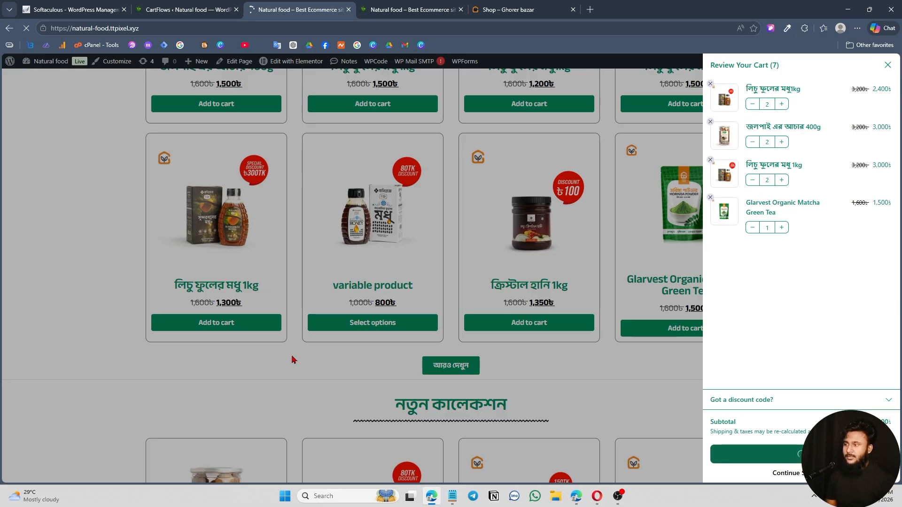
pyautogui.scroll(-8, 471, 342)
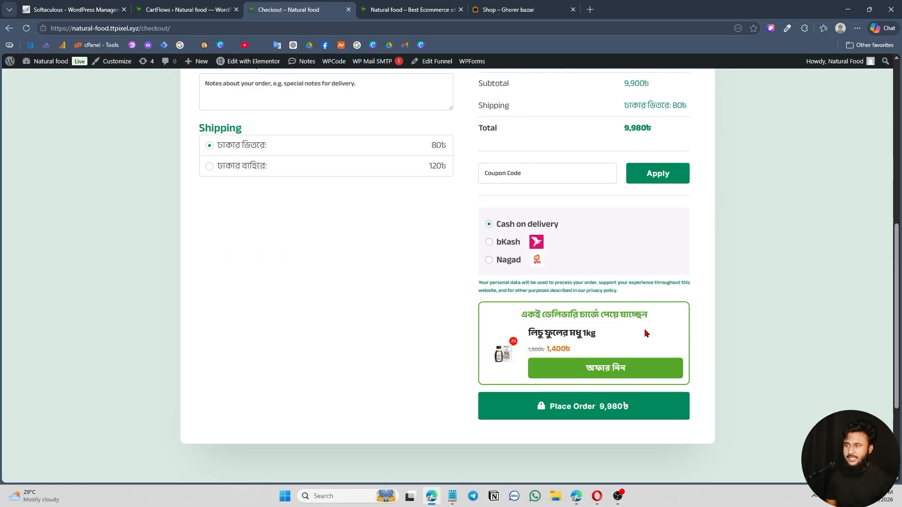
pyautogui.moveTo(576, 327); pyautogui.dragTo(601, 334)
pyautogui.click(658, 339)
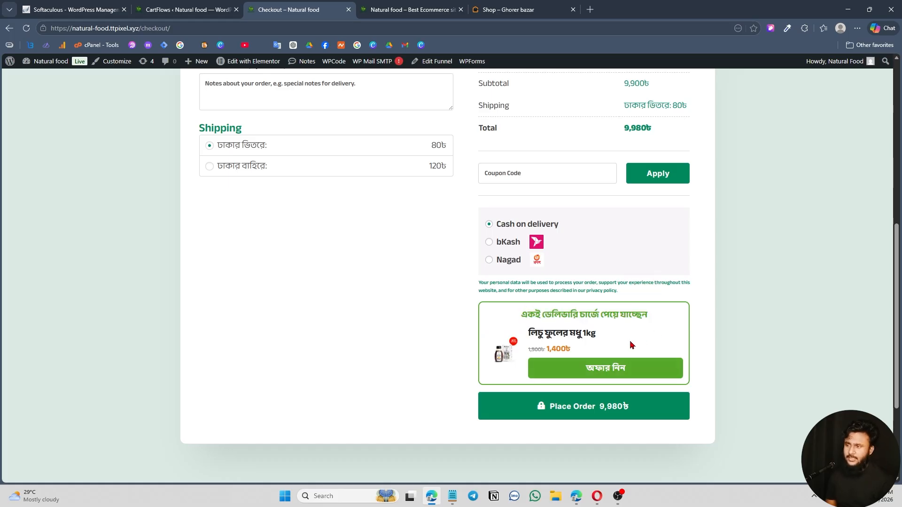
pyautogui.moveTo(579, 333); pyautogui.dragTo(534, 325)
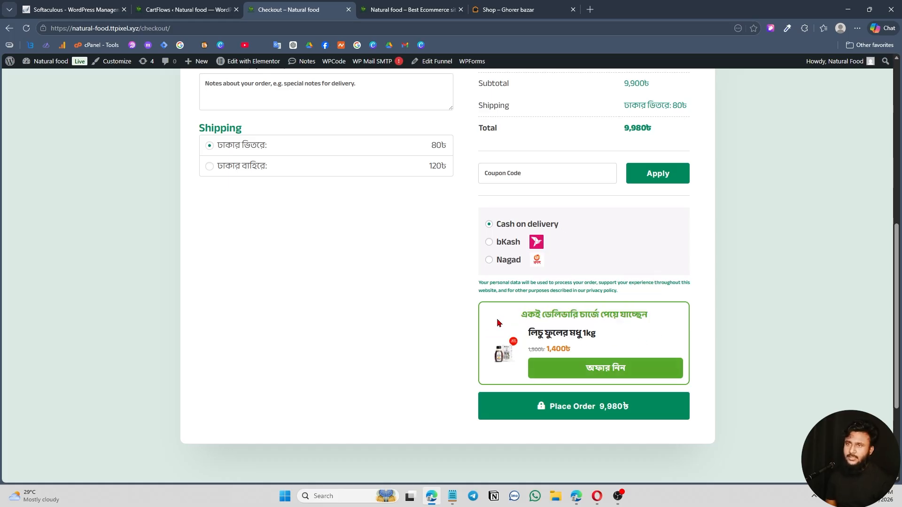
# Open the WooCommerce orders list in the store's admin dashboard and review the received orders
pyautogui.click(169, 17)
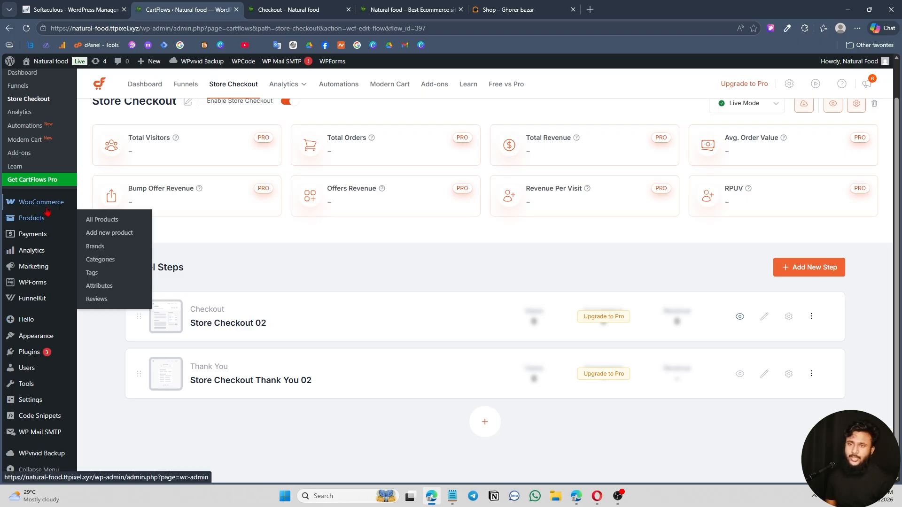
pyautogui.moveTo(46, 207)
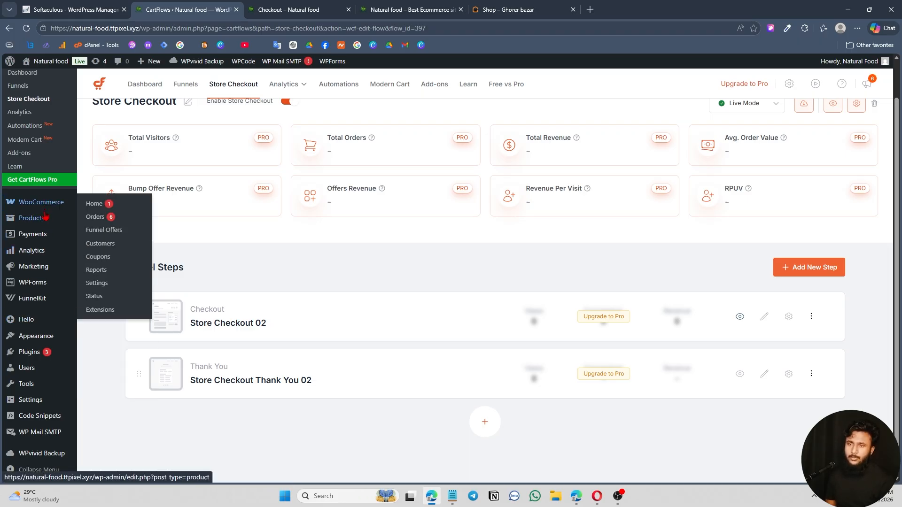
pyautogui.click(123, 218)
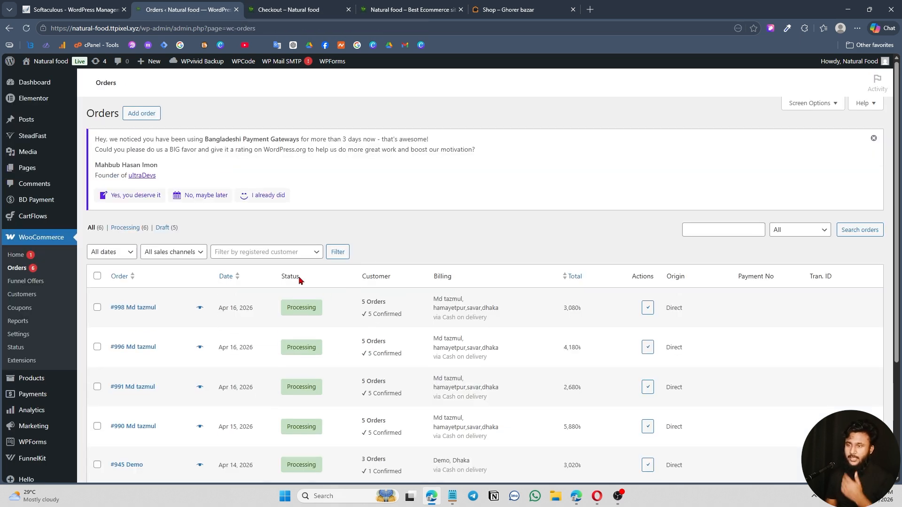
pyautogui.scroll(-1, 388, 237)
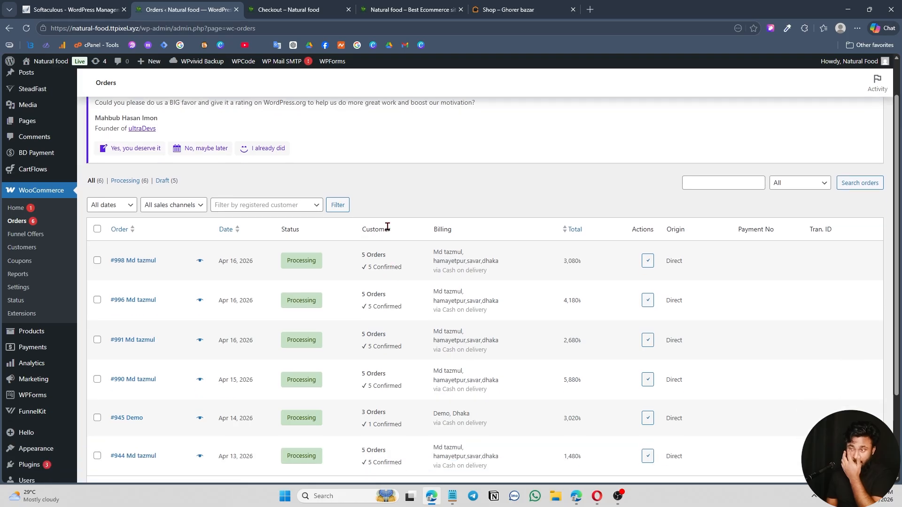
# Examine the Customer column of the orders list, comparing order and confirmed counts for each buyer
pyautogui.moveTo(364, 231); pyautogui.dragTo(407, 235)
pyautogui.scroll(-2, 413, 316)
pyautogui.click(417, 184)
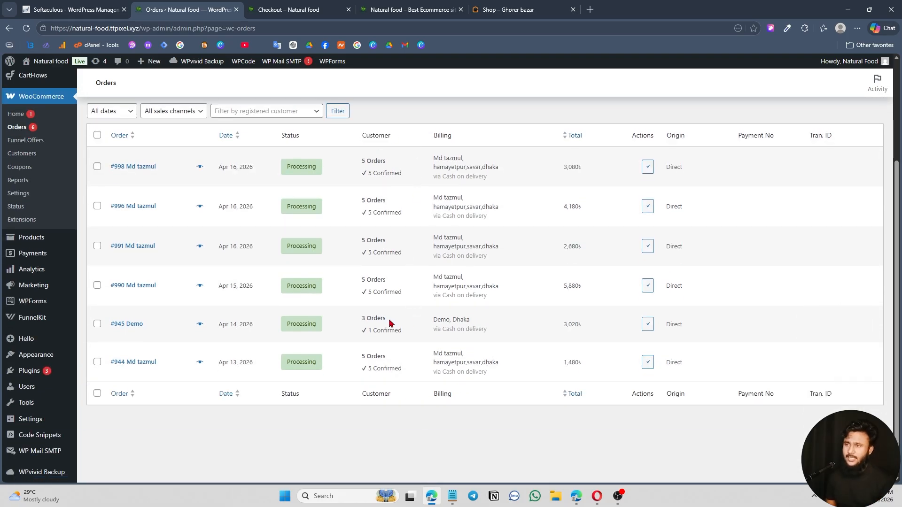
pyautogui.scroll(3, 390, 263)
# Glance at the Ghorer bazar shop and the Natural food checkout, and return to the WooCommerce orders list
pyautogui.click(491, 4)
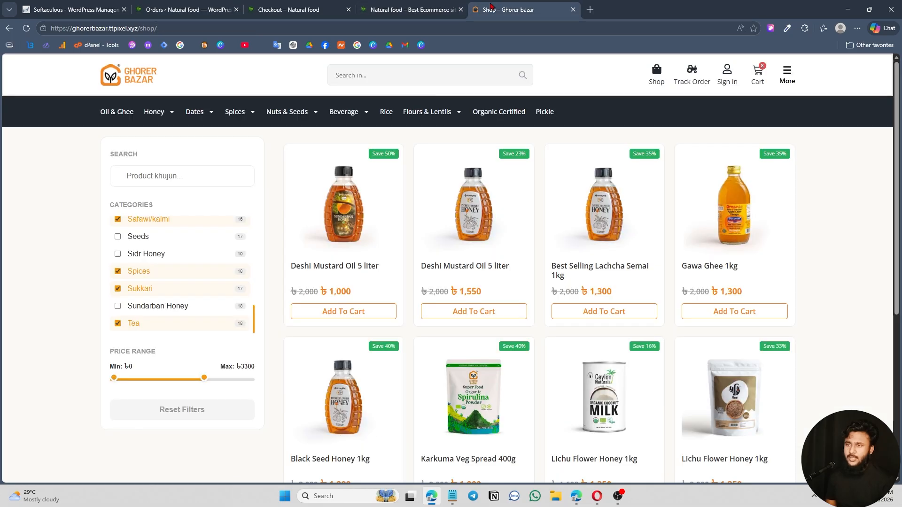
pyautogui.click(288, 9)
pyautogui.click(193, 7)
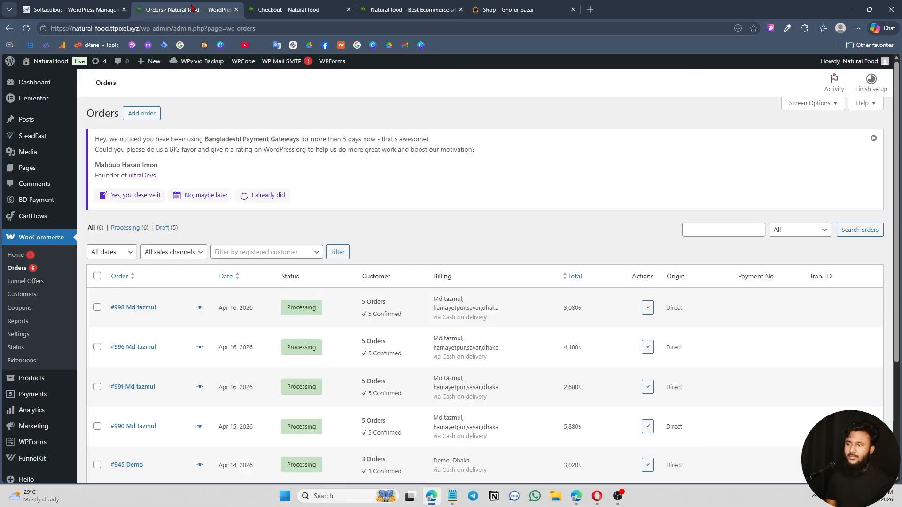
# Review the confirmed-order figures of the listed orders, highlighting the one for the newest order
pyautogui.scroll(-3, 406, 305)
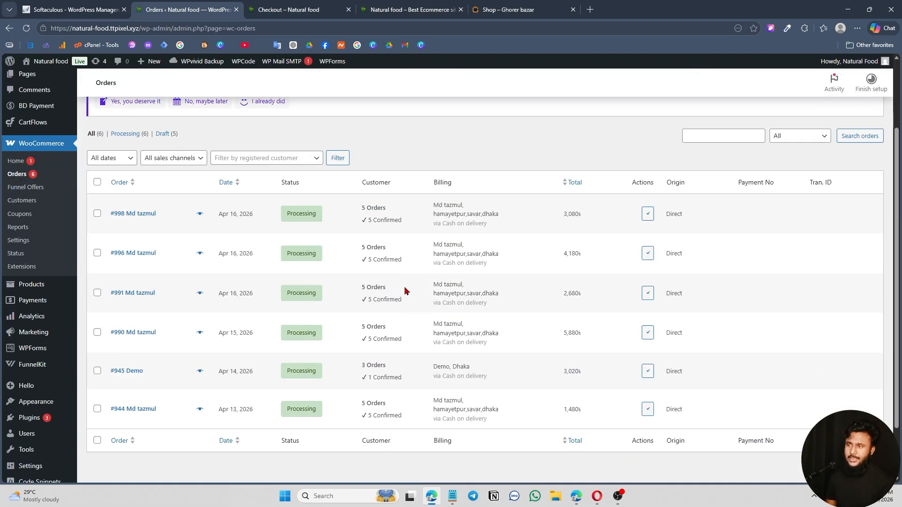
pyautogui.scroll(3, 402, 255)
pyautogui.scroll(-3, 402, 254)
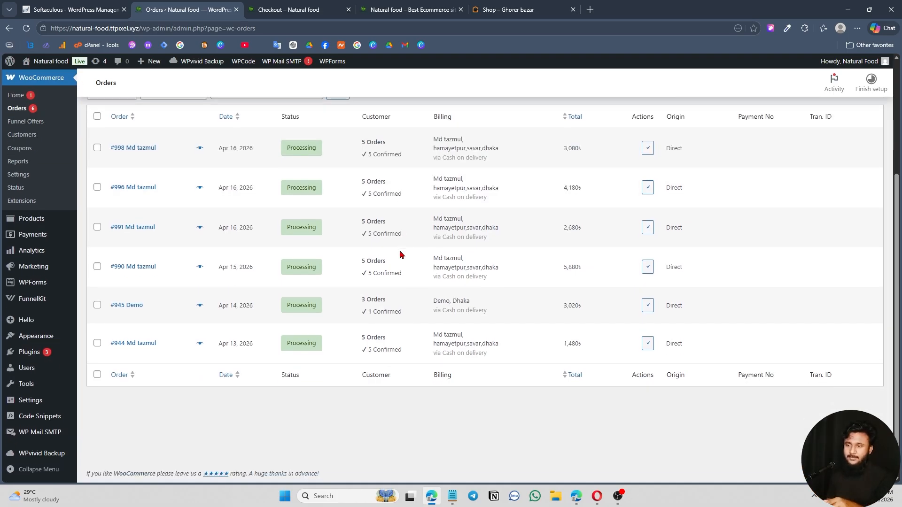
pyautogui.scroll(1, 387, 336)
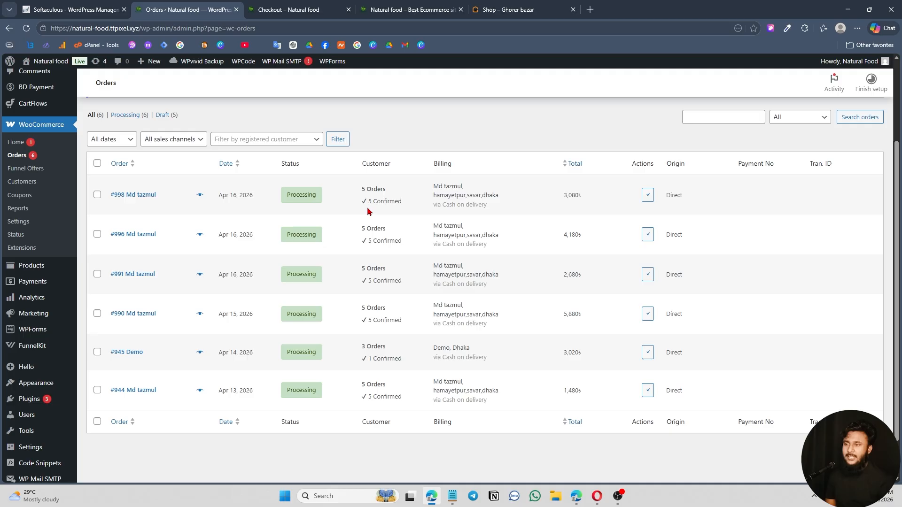
pyautogui.moveTo(371, 201); pyautogui.dragTo(409, 324)
pyautogui.click(407, 306)
pyautogui.moveTo(365, 194); pyautogui.dragTo(409, 202)
pyautogui.click(370, 205)
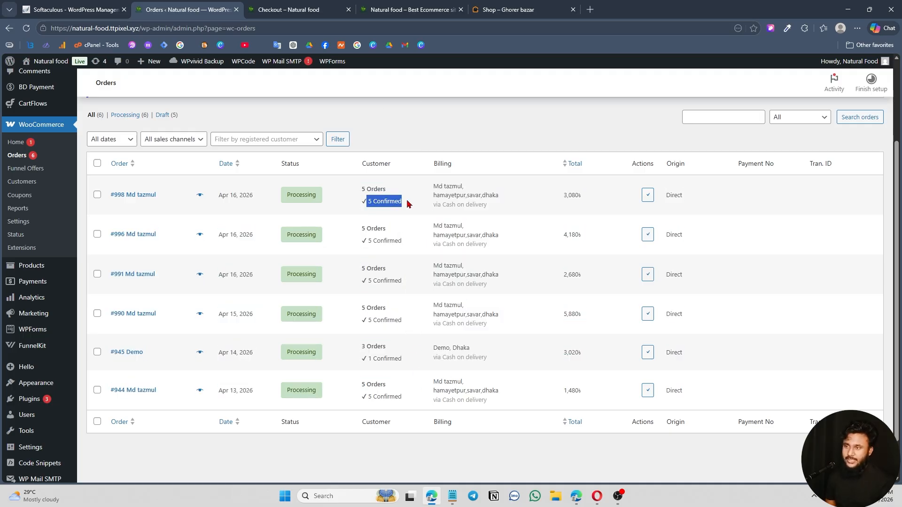
pyautogui.click(408, 260)
pyautogui.scroll(-1, 409, 330)
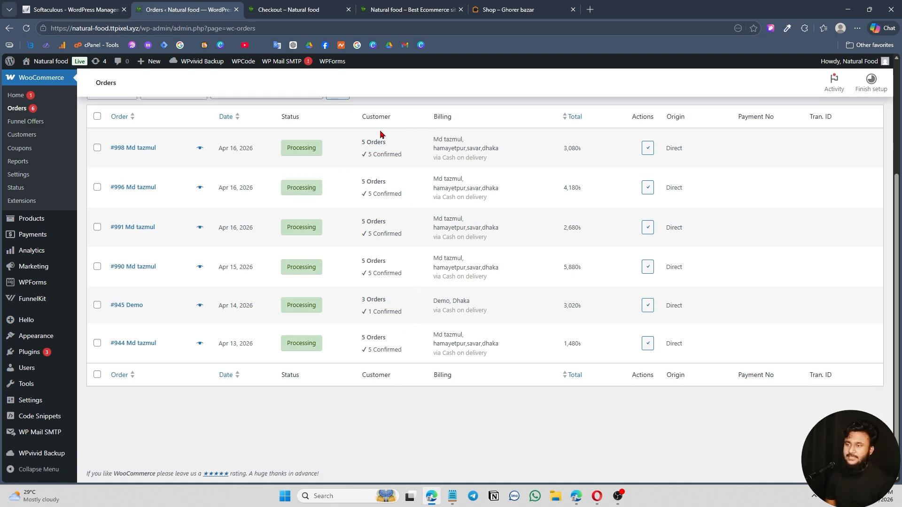
pyautogui.scroll(4, 401, 338)
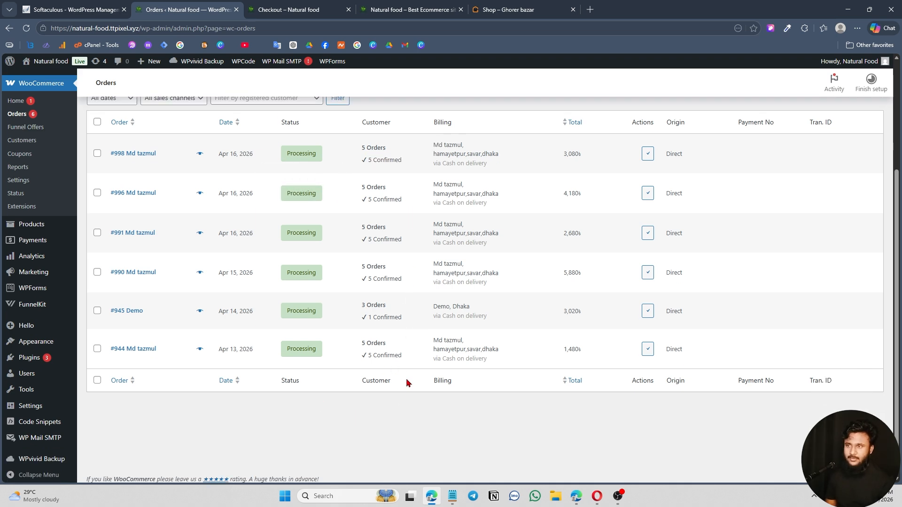
# Open YouTube in a new tab and go to the Community page of the signed-in account's own channel
pyautogui.click(423, 4)
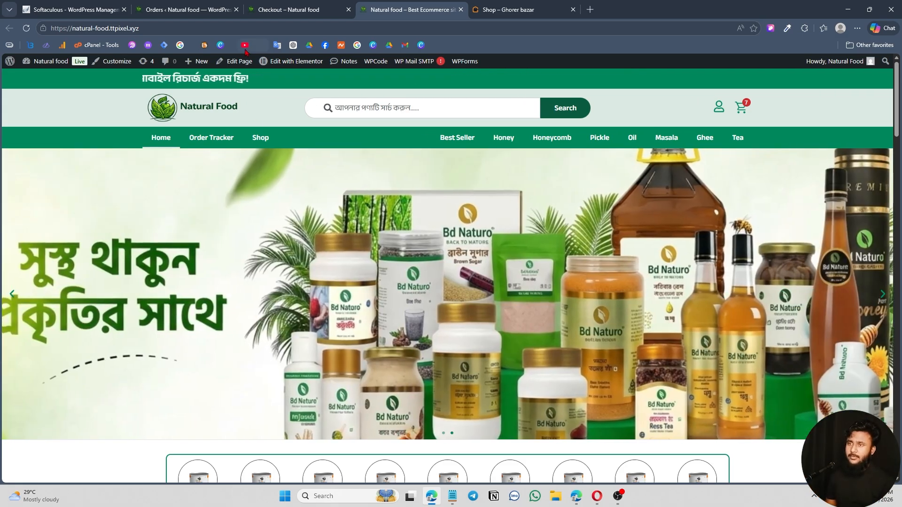
pyautogui.rightClick(247, 45)
pyautogui.click(282, 53)
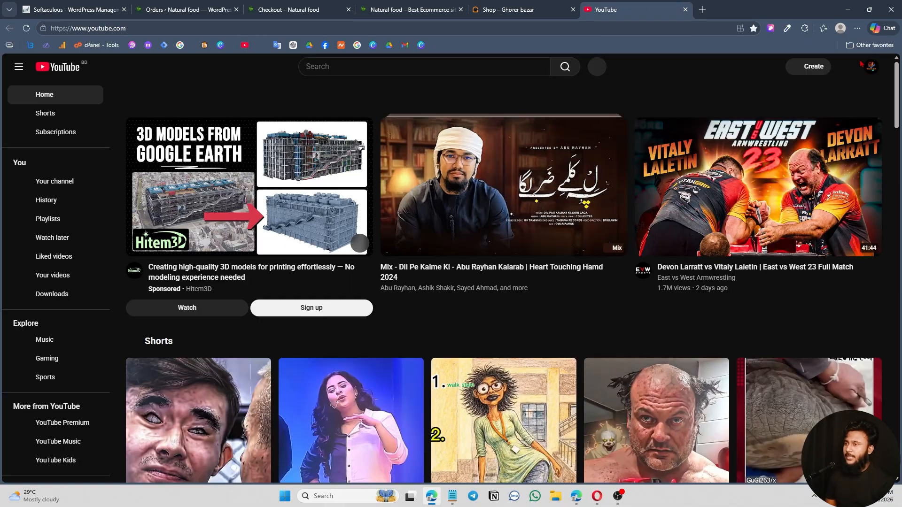
pyautogui.click(868, 65)
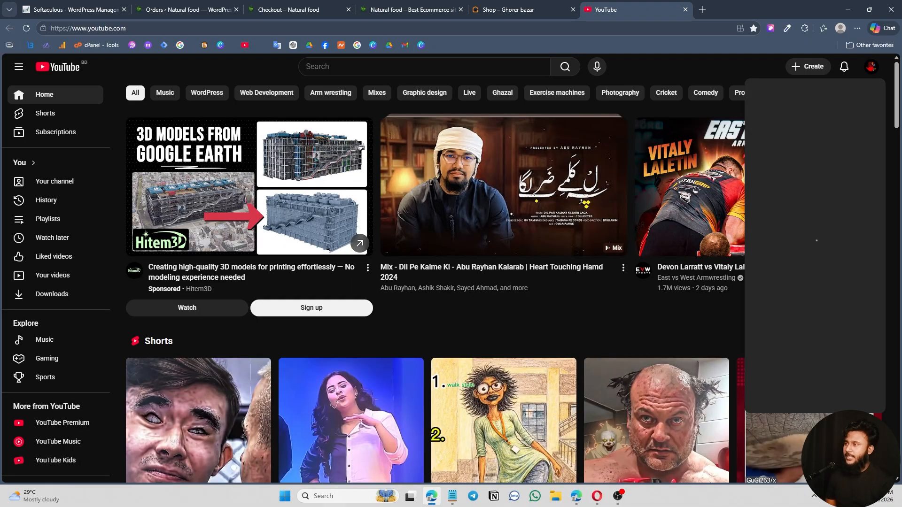
pyautogui.click(806, 121)
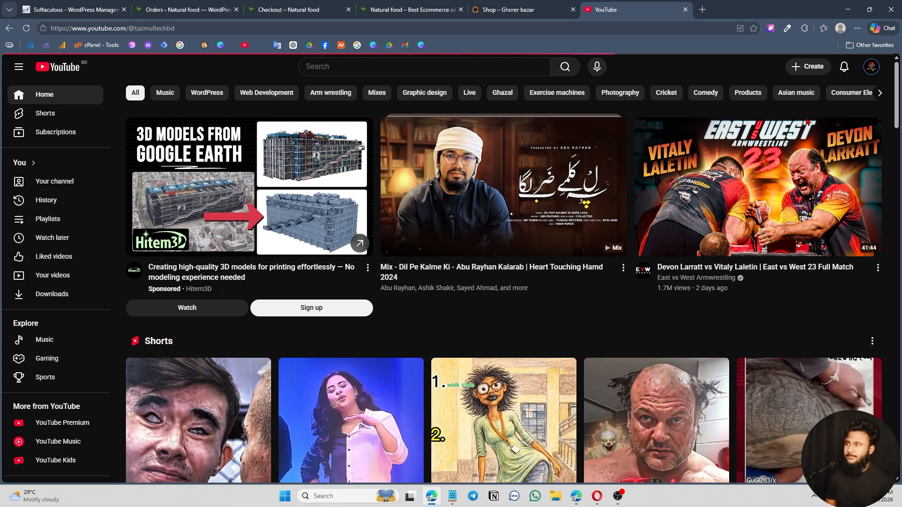
pyautogui.scroll(-1, 408, 254)
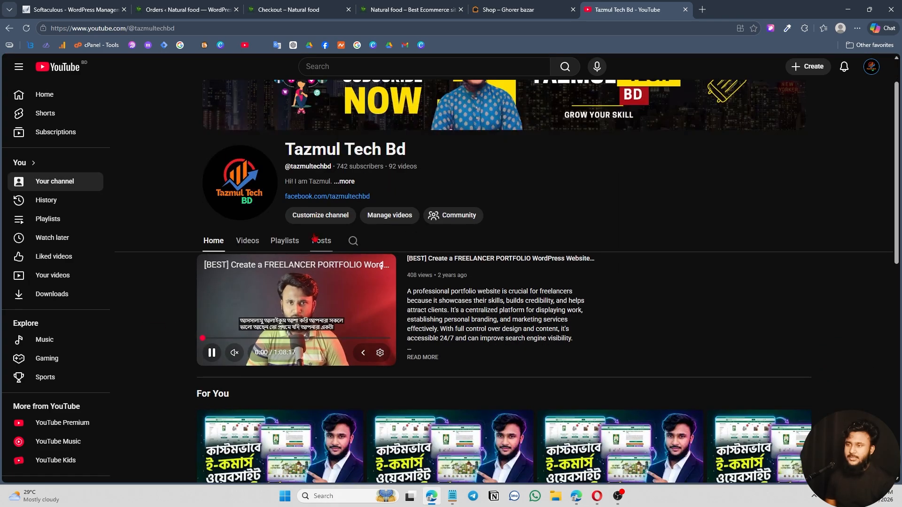
pyautogui.click(458, 221)
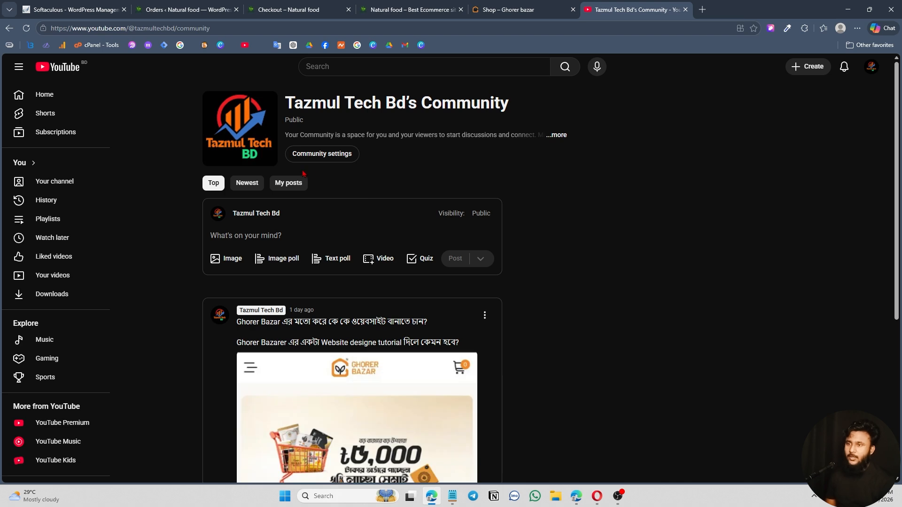
# Look over the Community page, examining the Ghorer Bazar website tutorial post and the empty post composer
pyautogui.scroll(-5, 272, 239)
pyautogui.scroll(2, 275, 252)
pyautogui.scroll(-2, 199, 275)
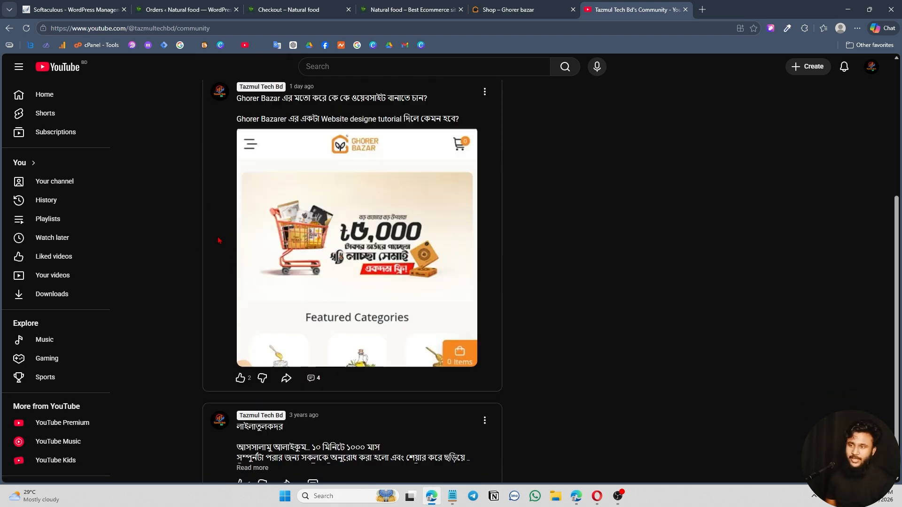
pyautogui.scroll(4, 341, 299)
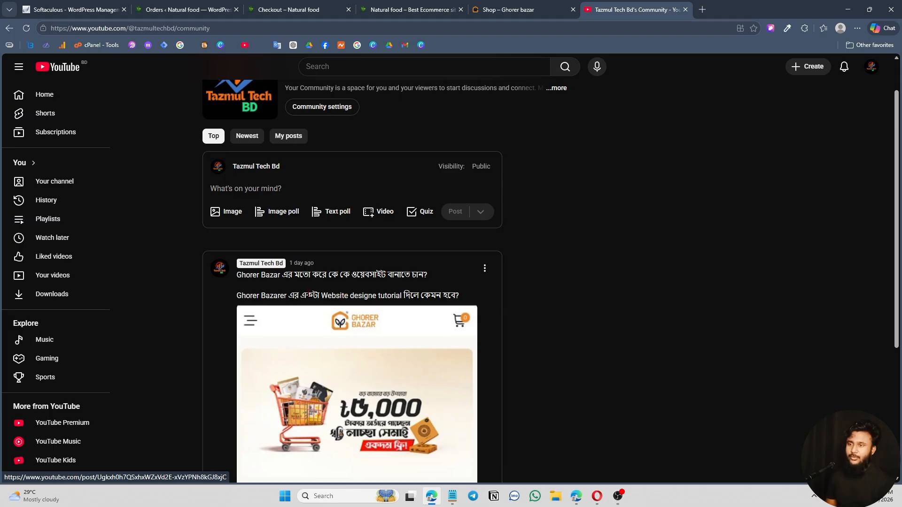
pyautogui.click(277, 184)
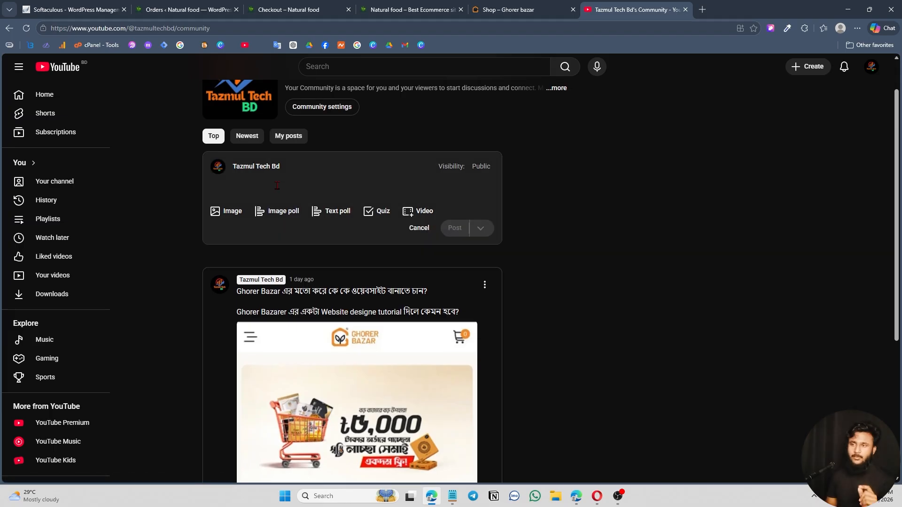
pyautogui.scroll(1, 364, 133)
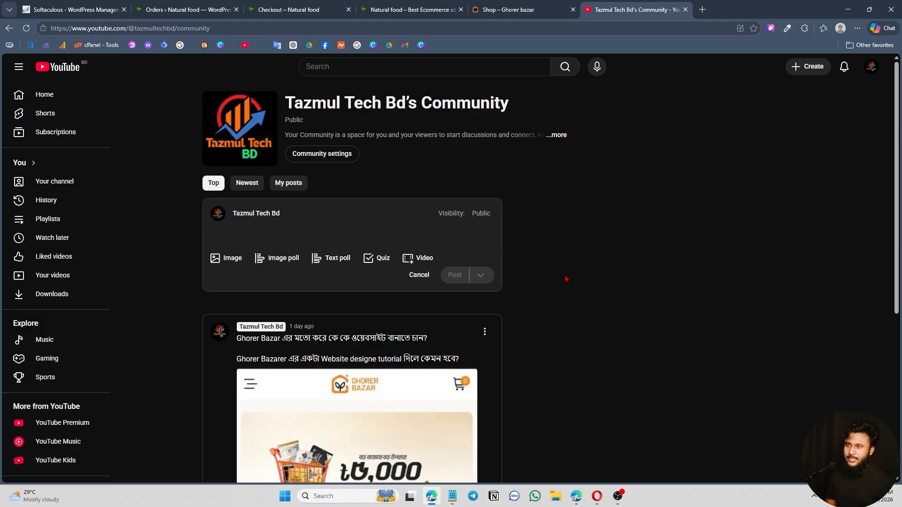
pyautogui.scroll(-4, 566, 279)
pyautogui.scroll(3, 585, 306)
pyautogui.scroll(-4, 575, 311)
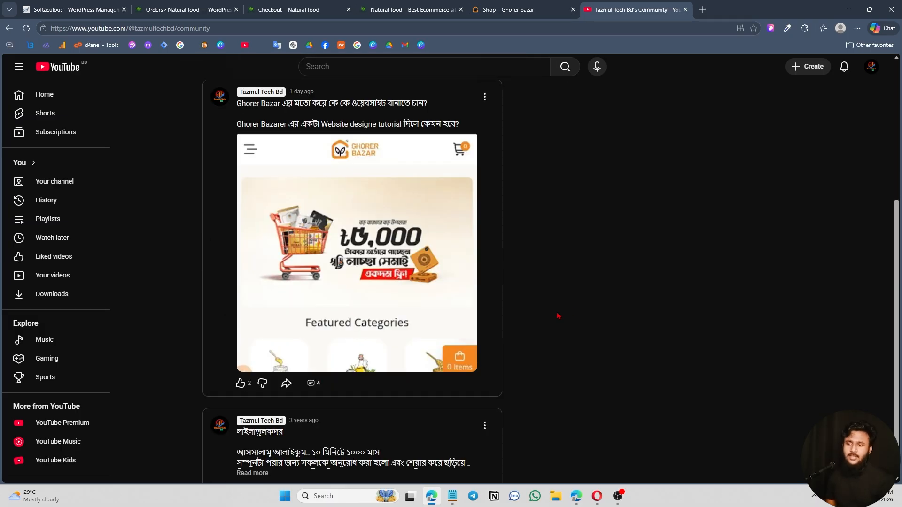